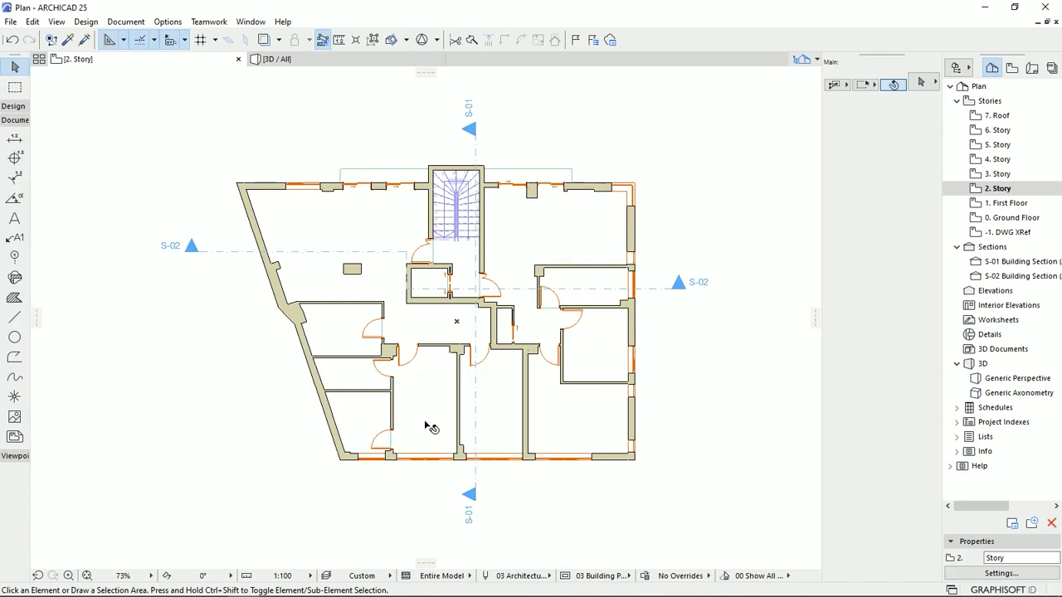
Step: View the furnished First Floor plan, and return to the 2. Story floor plan
left_click(1001, 207)
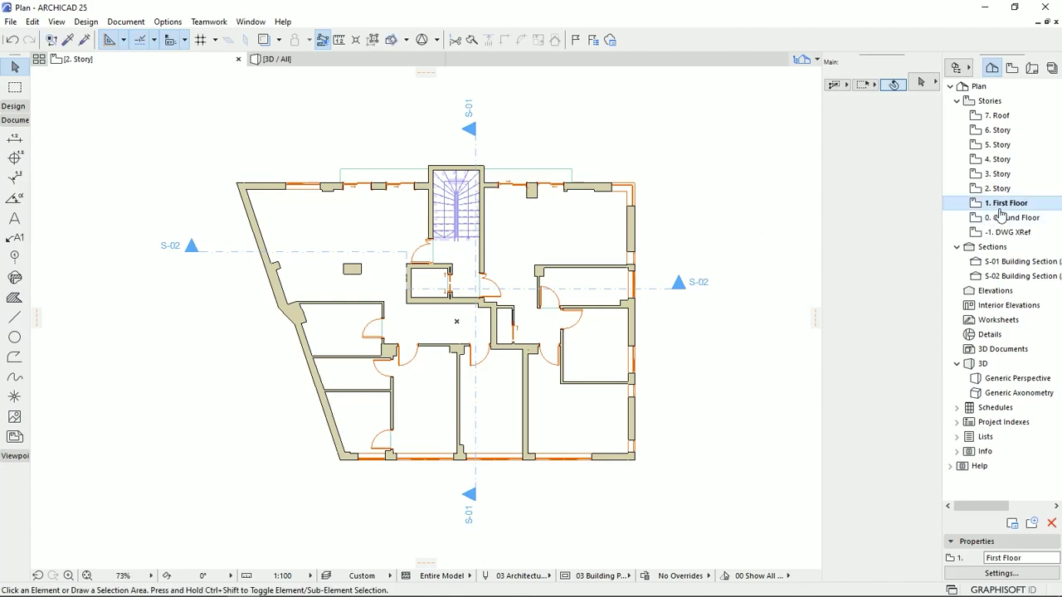
scroll(545, 345, "up", 3)
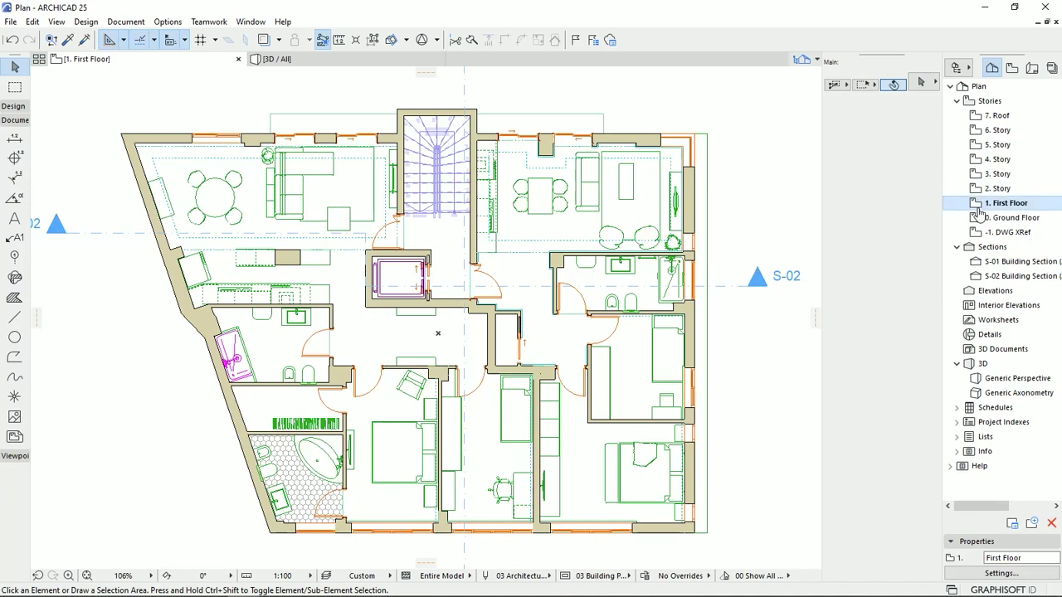
left_click(996, 190)
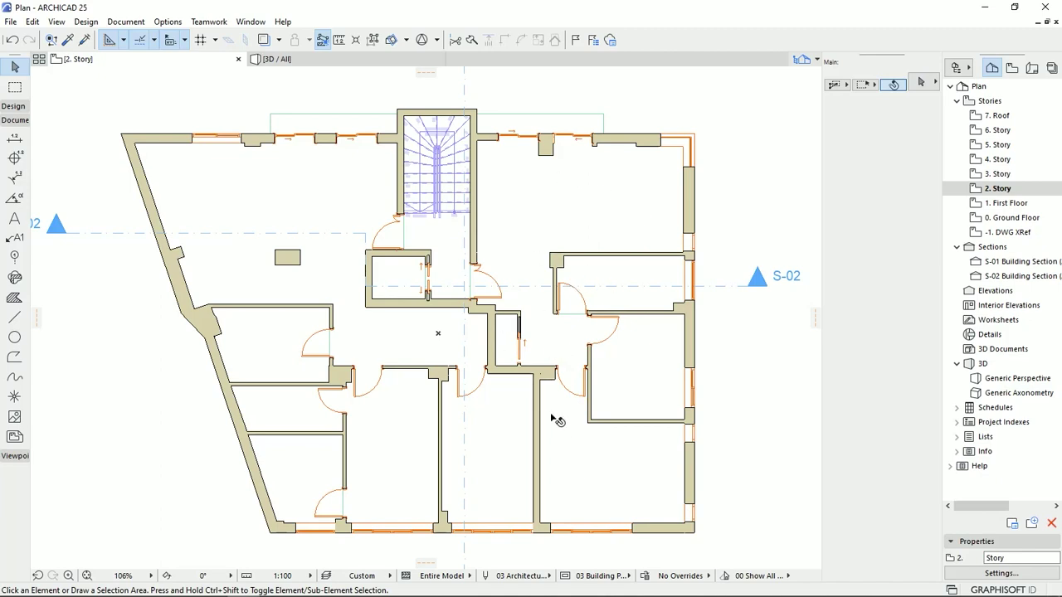
Step: Start a linear dimension chain along the upper exterior wall, with nodes at its slanted outer corner, both window edges and the first sliding door's near edge
left_click(14, 139)
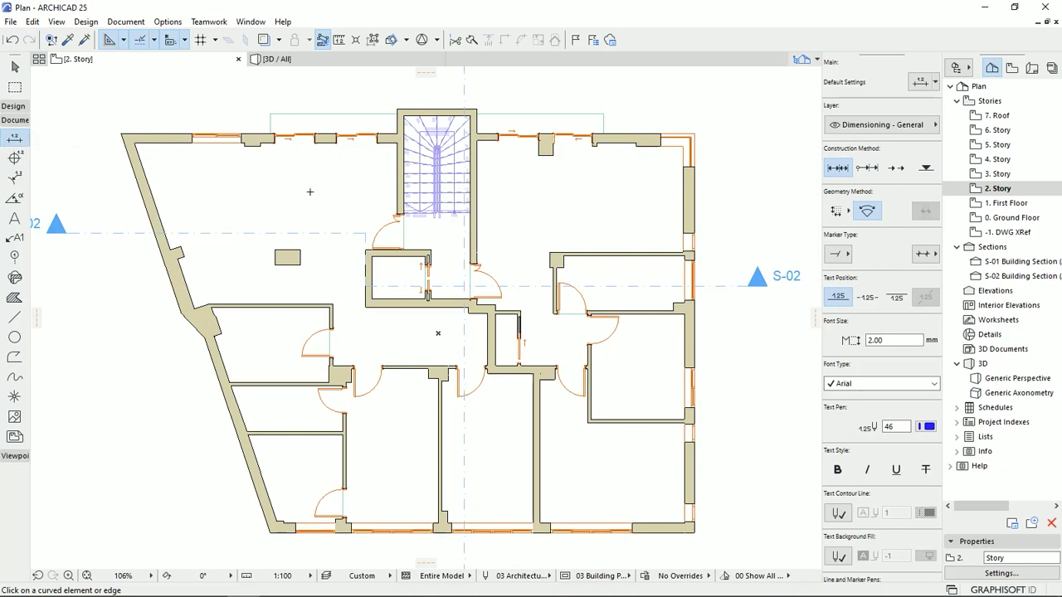
middle_click_drag(232, 178, 249, 206)
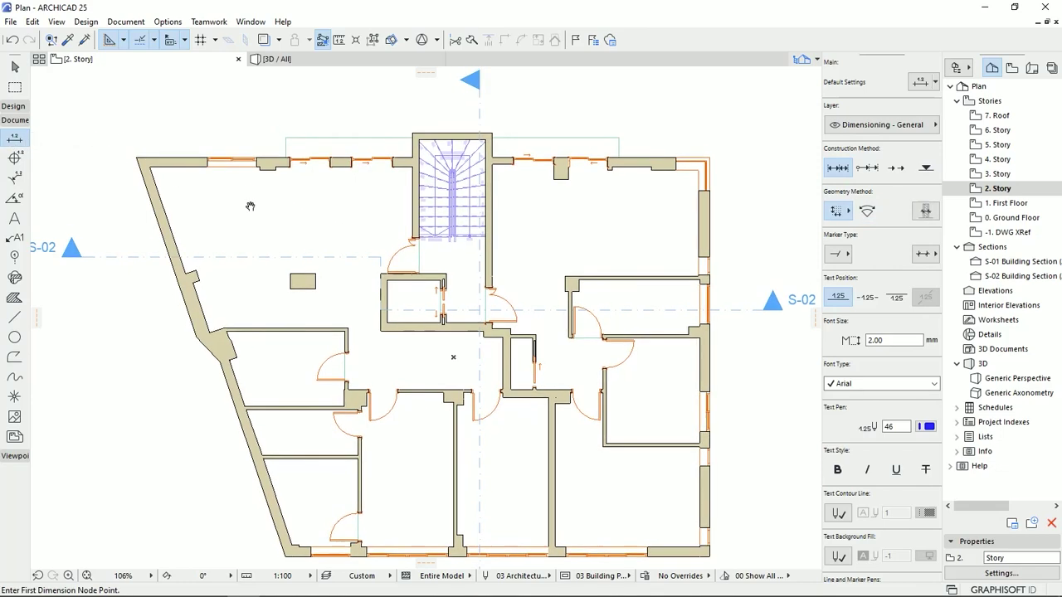
left_click(135, 158)
scroll(166, 139, "up", 3)
left_click(254, 170)
left_click(355, 169)
left_click(424, 167)
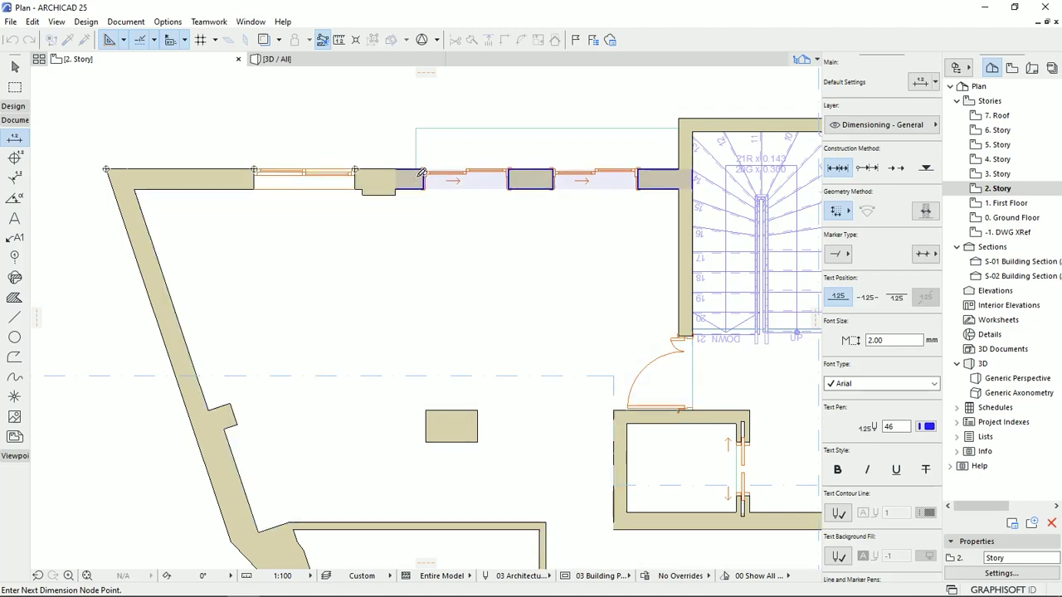
Step: Extend the dimension chain with nodes at the remaining sliding door edges up to the stairwell's near outer corner
scroll(425, 166, "up", 3)
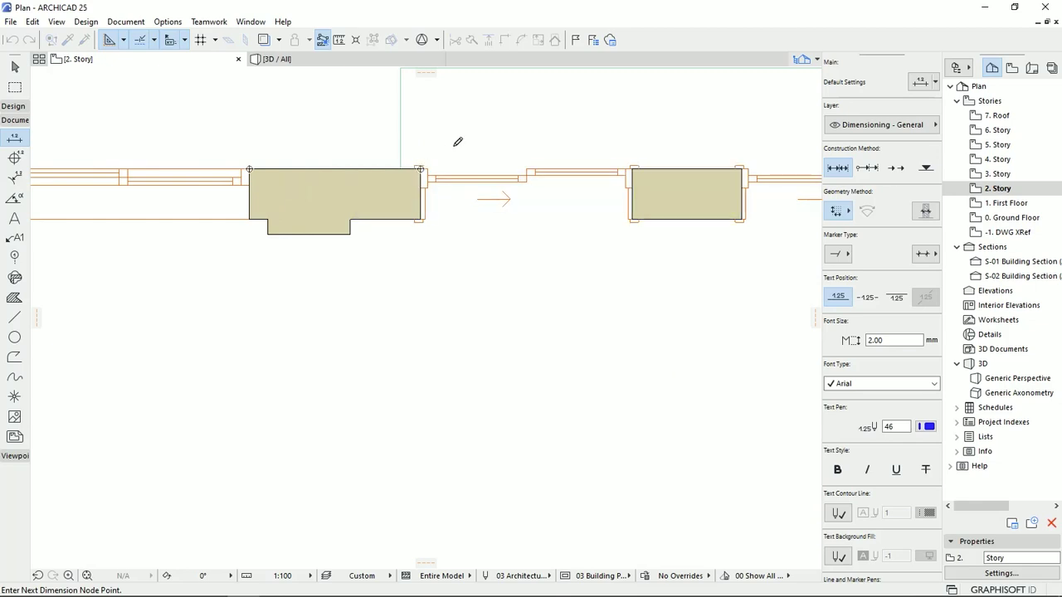
left_click(634, 169)
middle_click_drag(687, 151, 290, 243)
left_click(343, 262)
left_click(557, 262)
middle_click_drag(561, 258, 356, 317)
left_click(454, 195)
Step: Add dimension nodes at the stairwell's far corner, both sliding door openings beyond it, the corner window's start and the building's outer corner
scroll(531, 197, "down", 5)
scroll(372, 220, "up", 3)
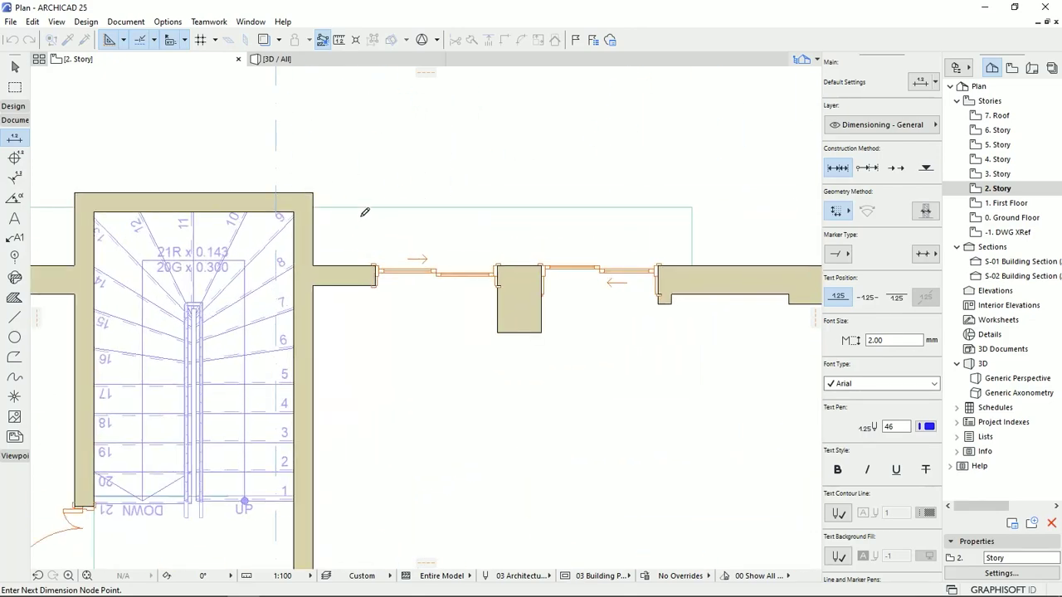
left_click(313, 192)
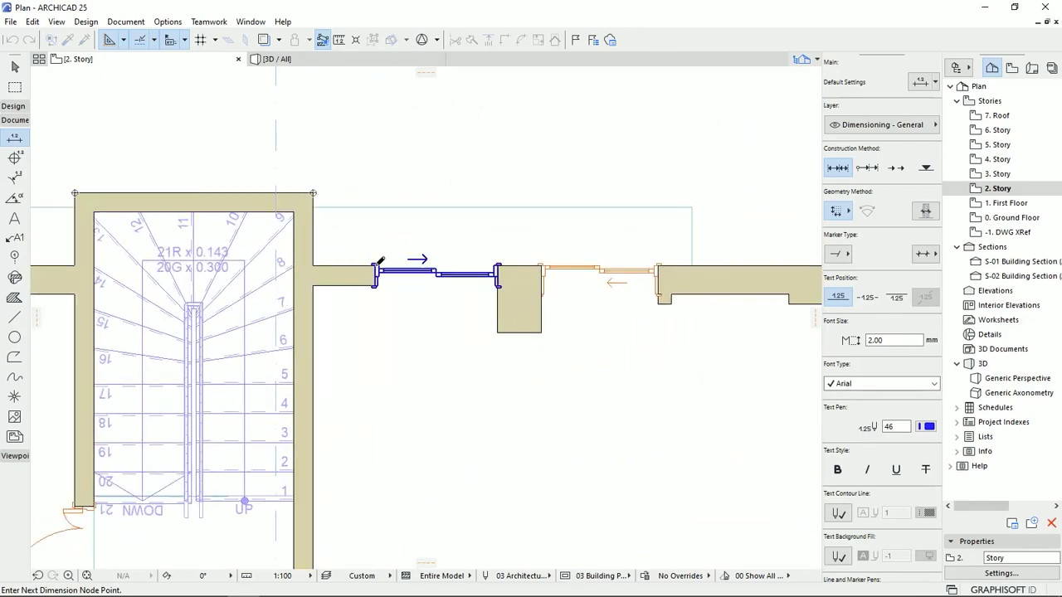
left_click(498, 266)
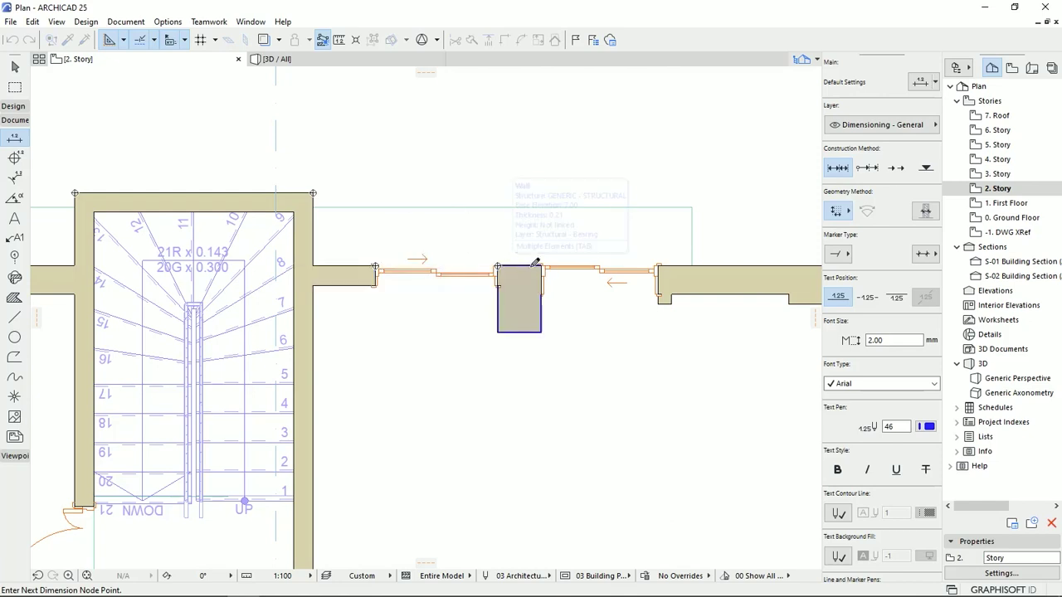
left_click(542, 266)
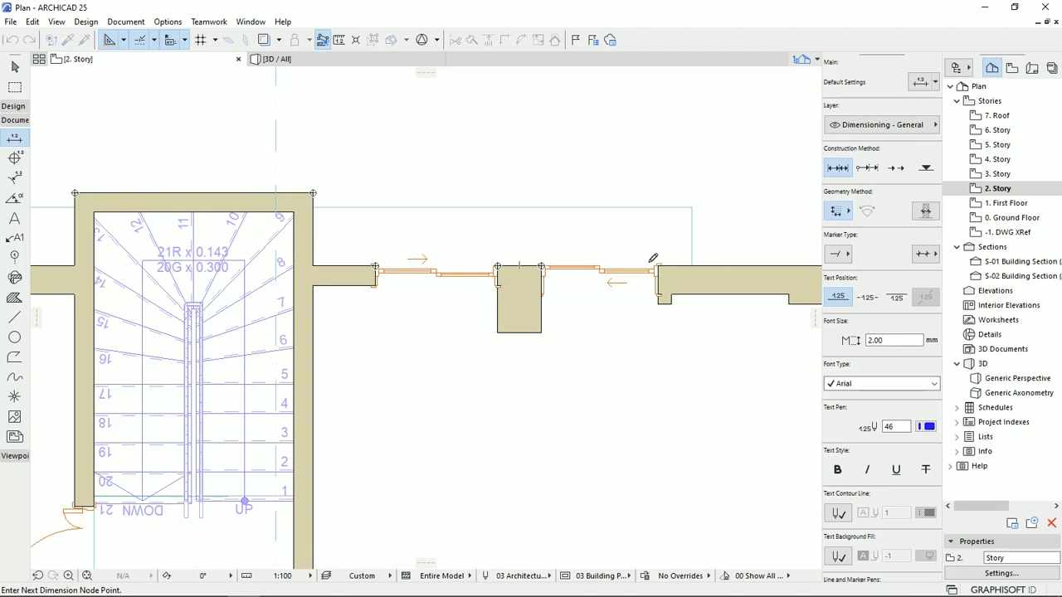
left_click(659, 265)
middle_click_drag(733, 251, 365, 255)
left_click(492, 271)
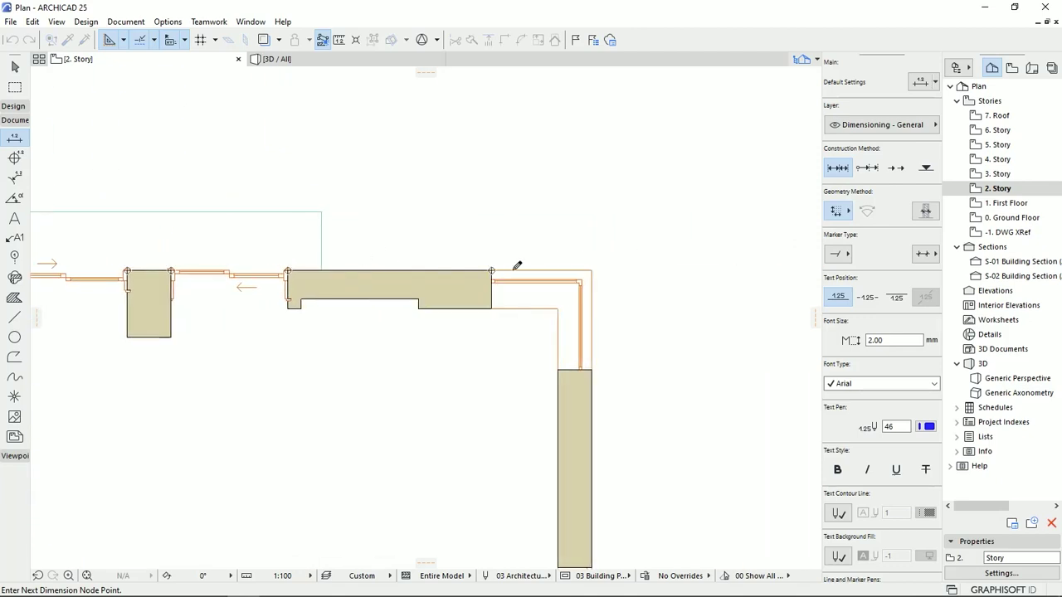
left_click(592, 270)
Step: Finish the node selection and place the dimension line above the S-01 section marker
scroll(475, 219, "down", 5)
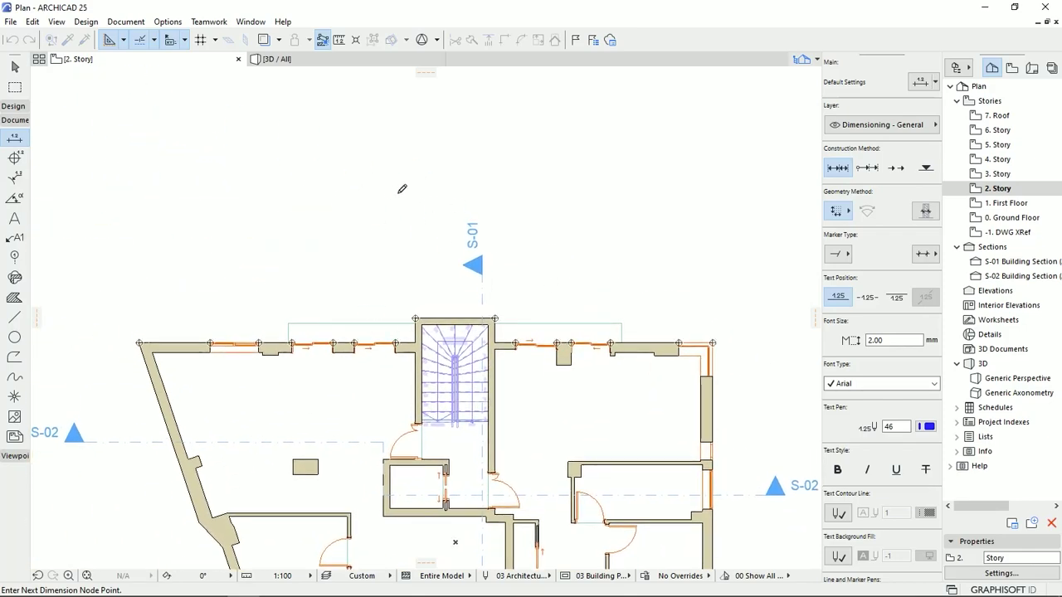
double_click(445, 195)
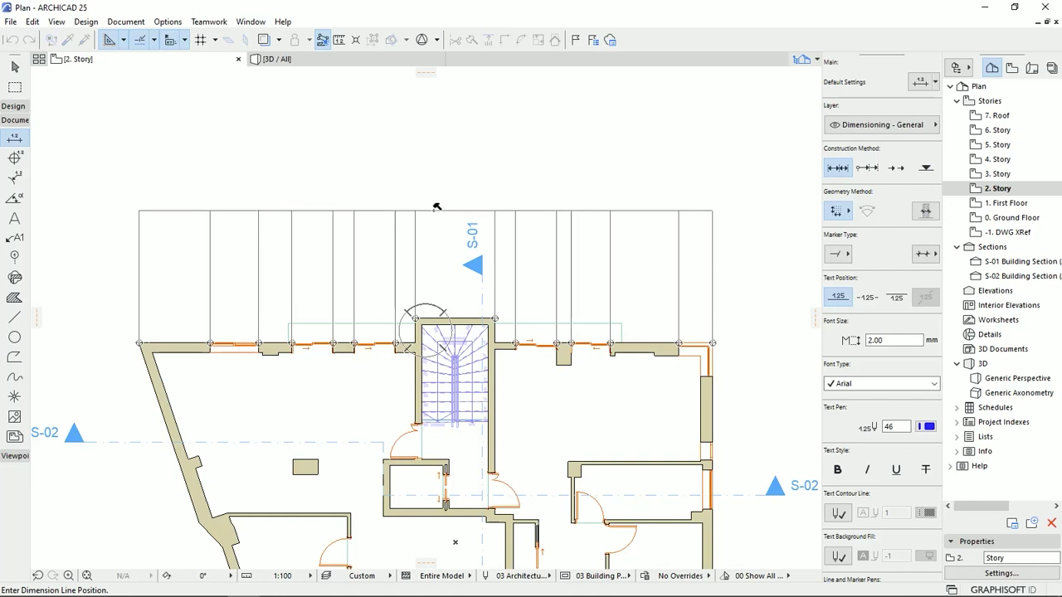
left_click(435, 205)
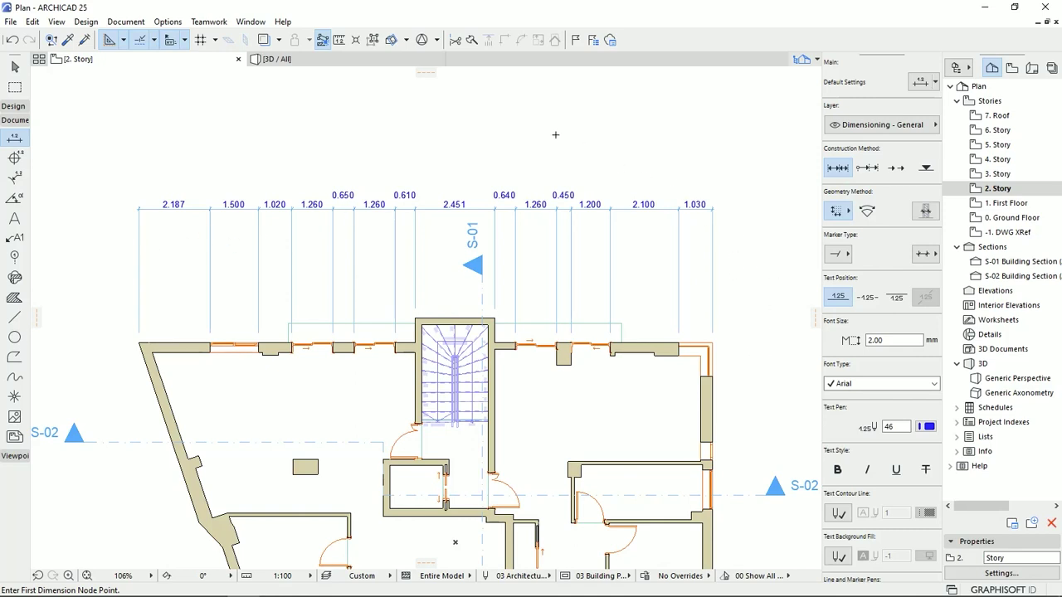
Step: Delete the two dimension nodes at the edges of the window in the wall section next to the slanted corner
middle_click_drag(368, 169, 372, 176)
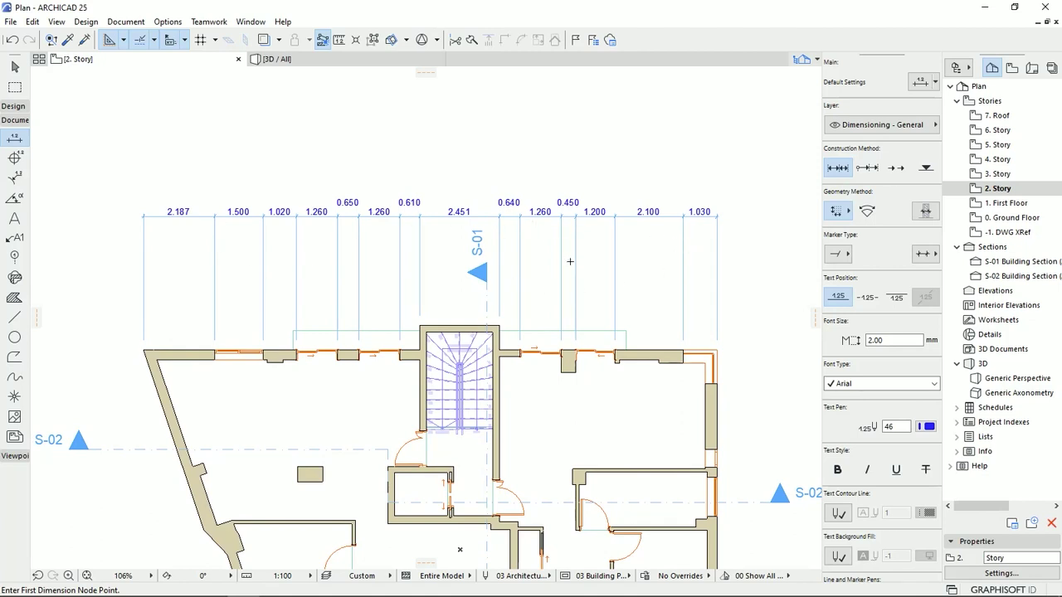
left_click(14, 67)
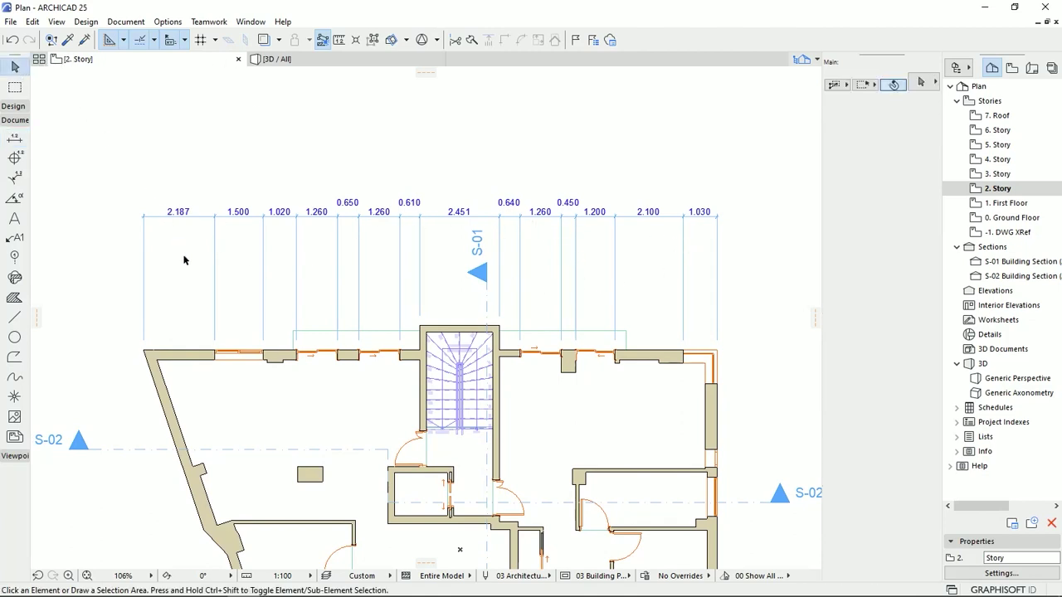
left_click(199, 215)
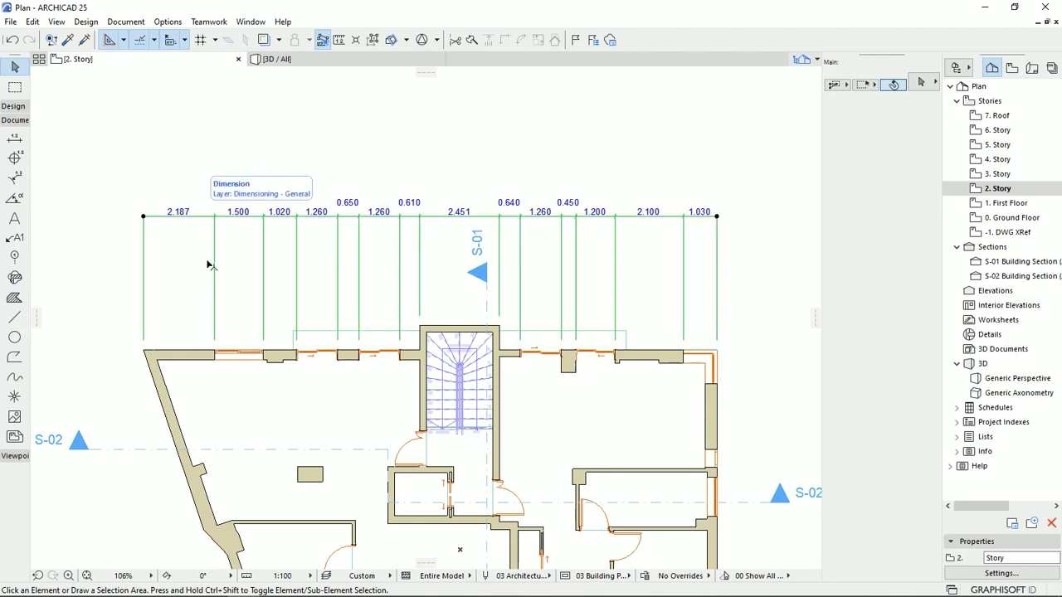
left_click(214, 217)
key("Delete")
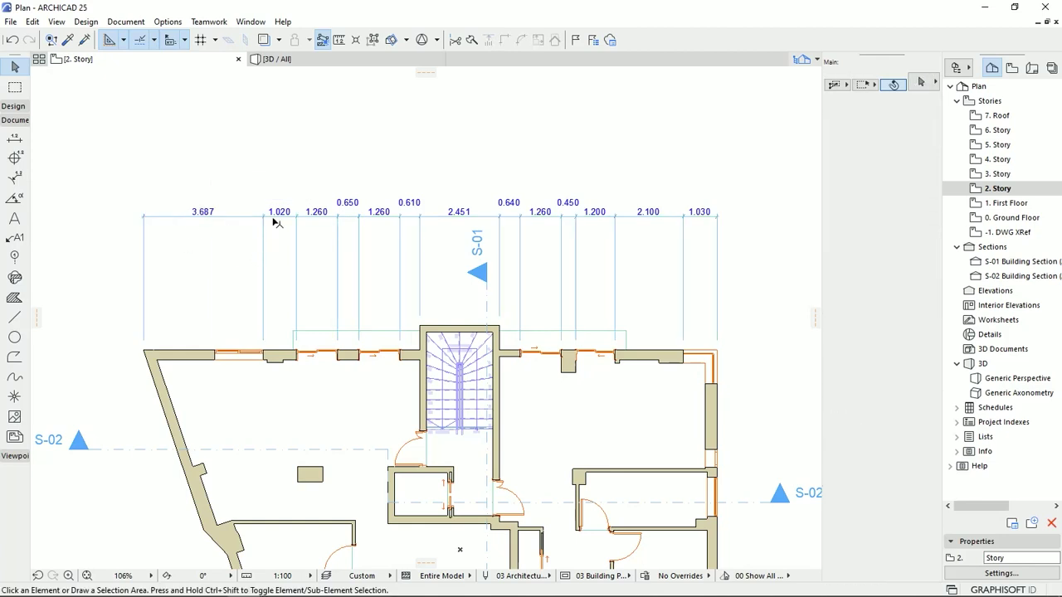
left_click(263, 219)
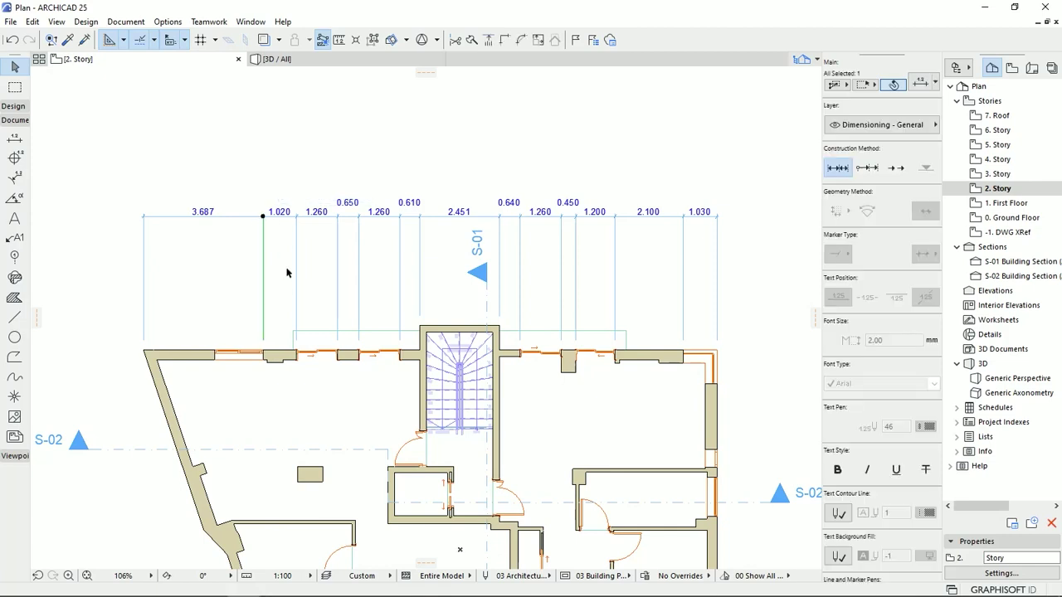
key("Delete")
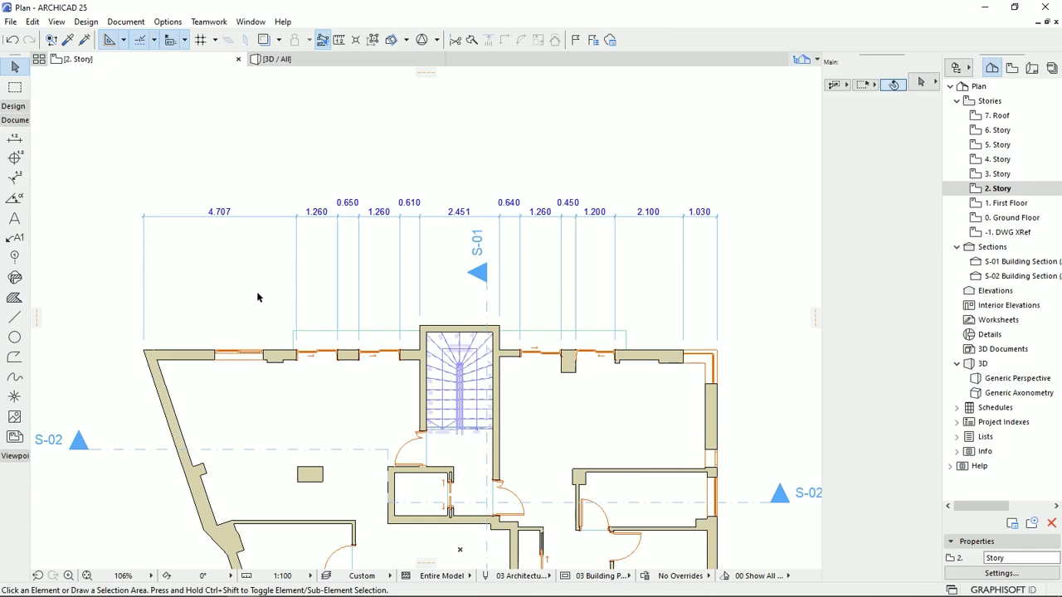
Step: Delete the four dimension nodes at the sliding door edges between the window and the stairwell
scroll(258, 294, "up", 4)
left_click(438, 199)
key("Delete")
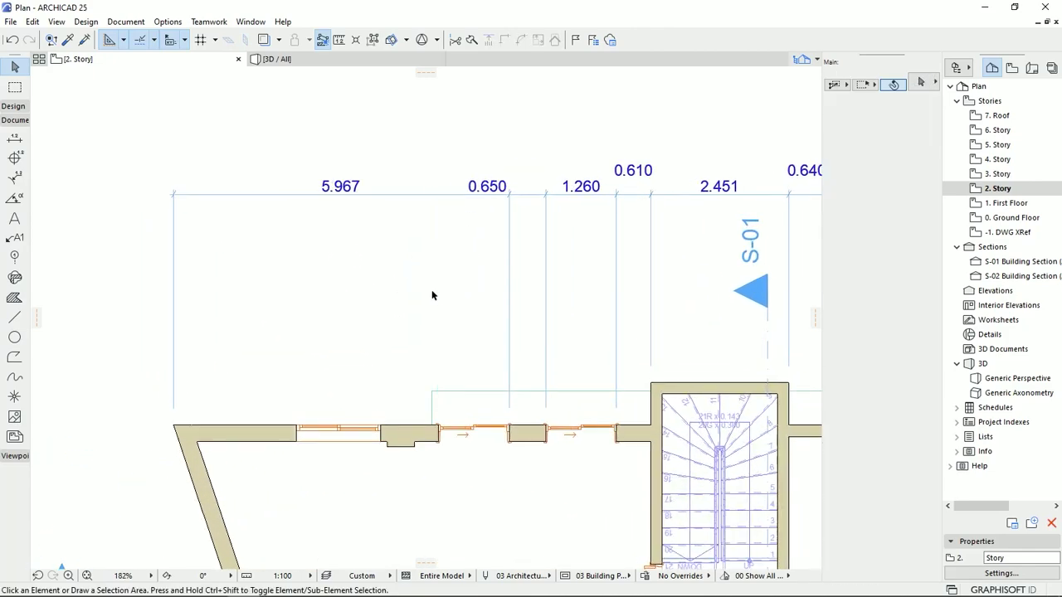
left_click(510, 199)
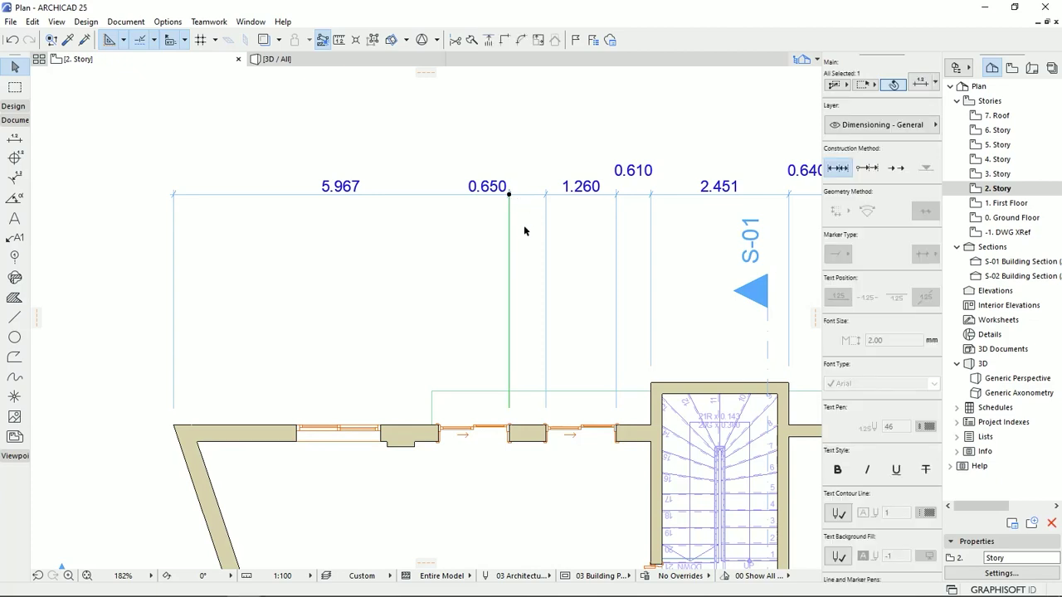
key("Delete")
left_click(547, 199)
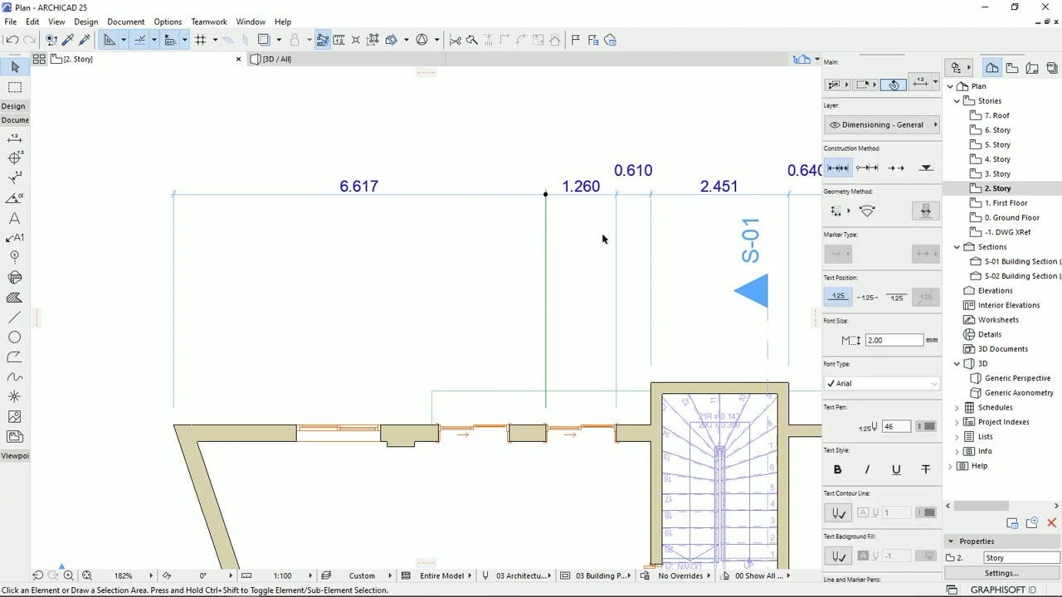
key("Delete")
left_click(618, 197)
key("Delete")
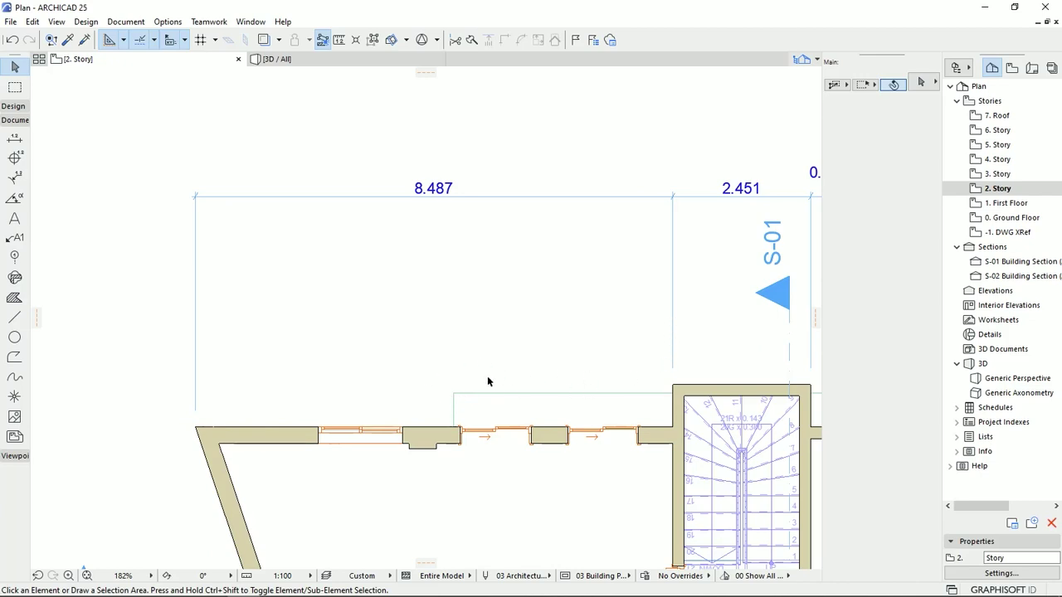
Step: Insert a dimension node at the balcony outline's corner into the segment between the slanted outer corner and the stairwell
scroll(486, 358, "down", 3)
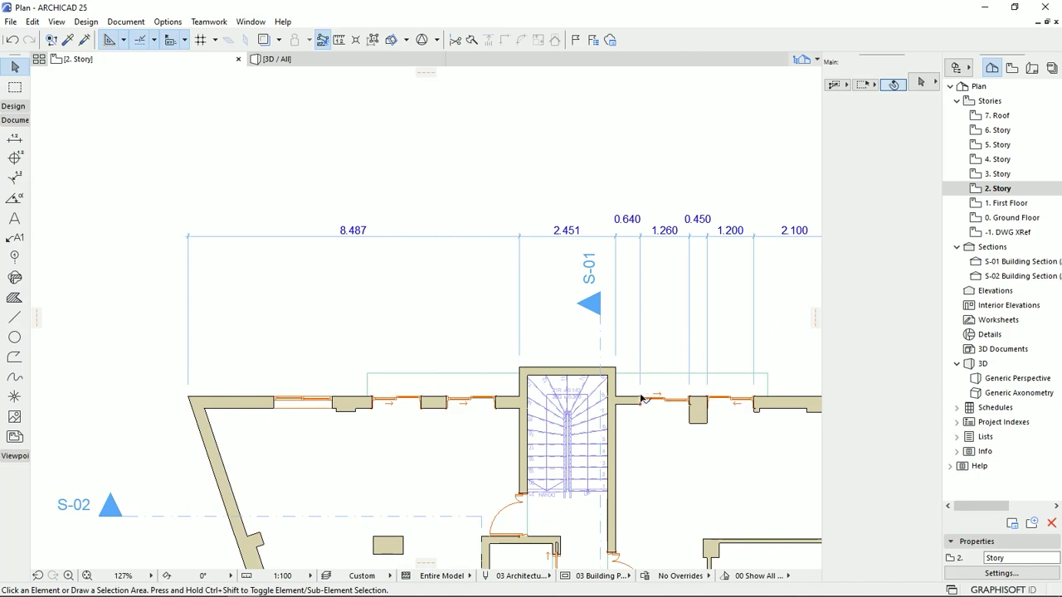
scroll(512, 370, "up", 5)
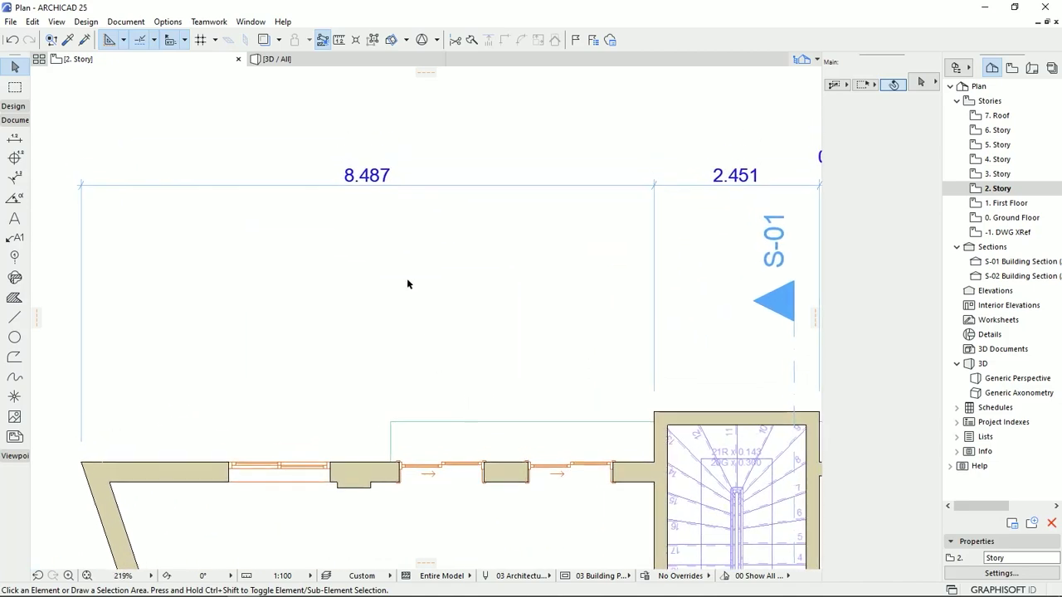
left_click(433, 187)
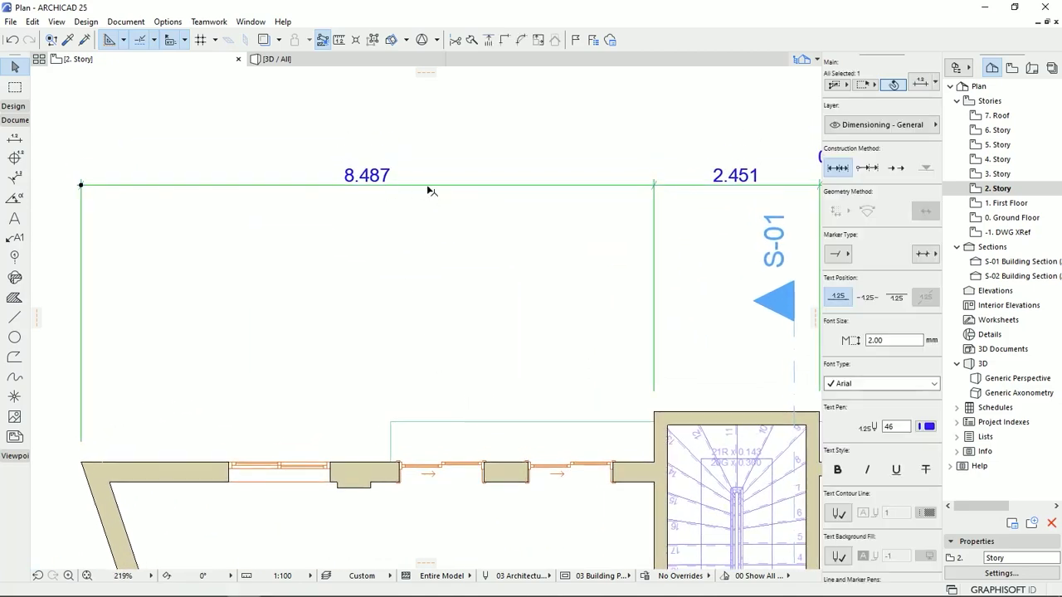
left_click(426, 185)
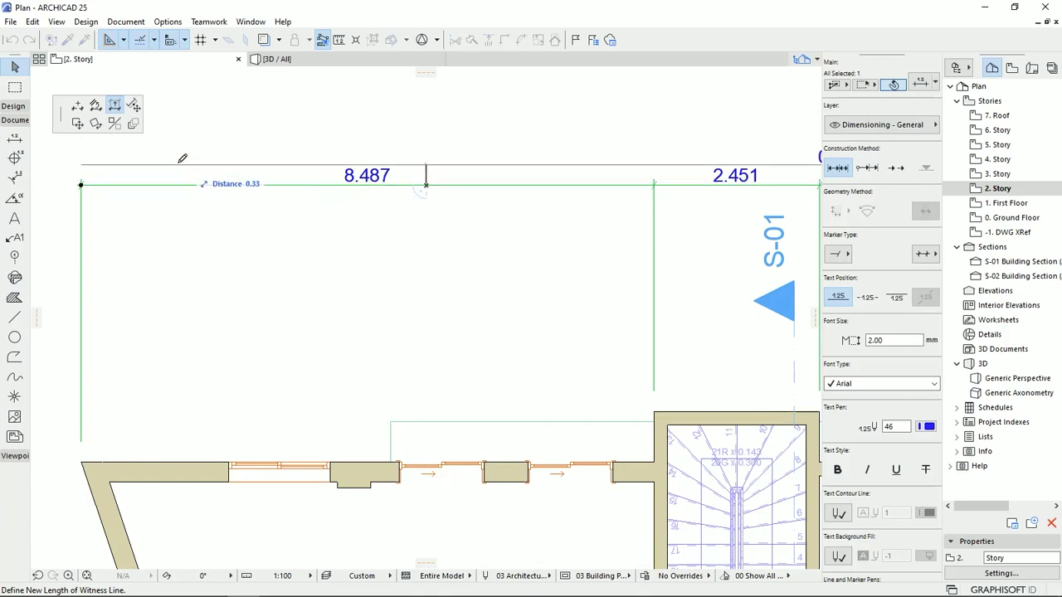
left_click(77, 106)
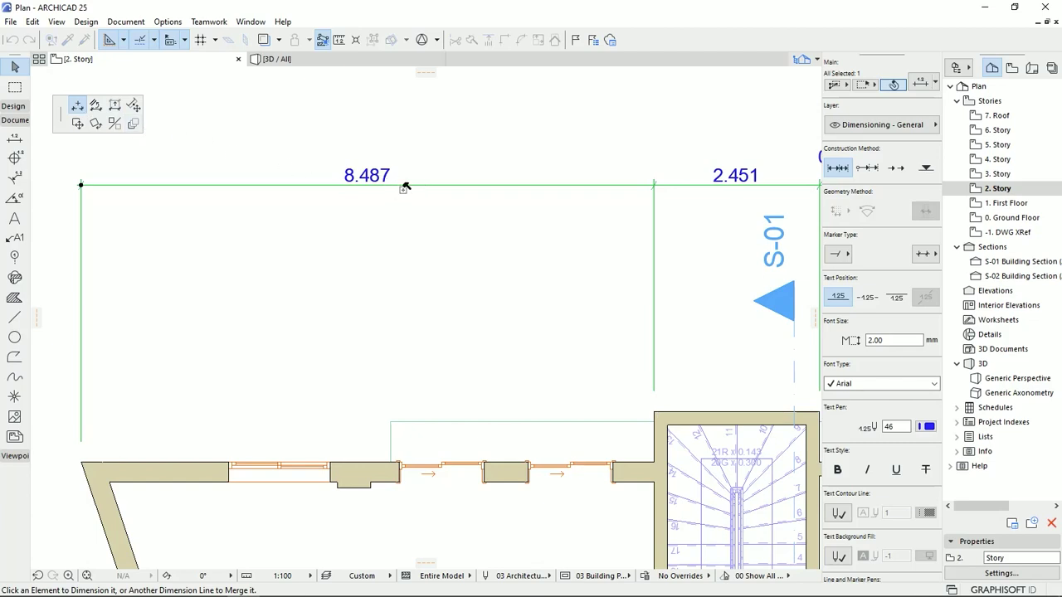
left_click(392, 419)
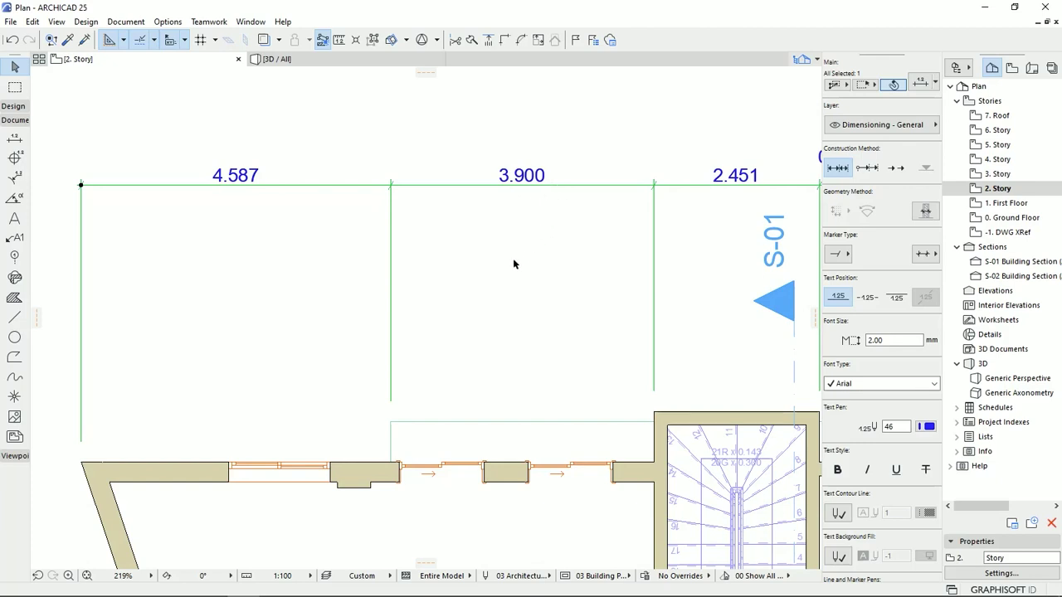
Step: Shorten the witness lines of the whole dimension chain so they end well above the building outline
left_click(425, 186)
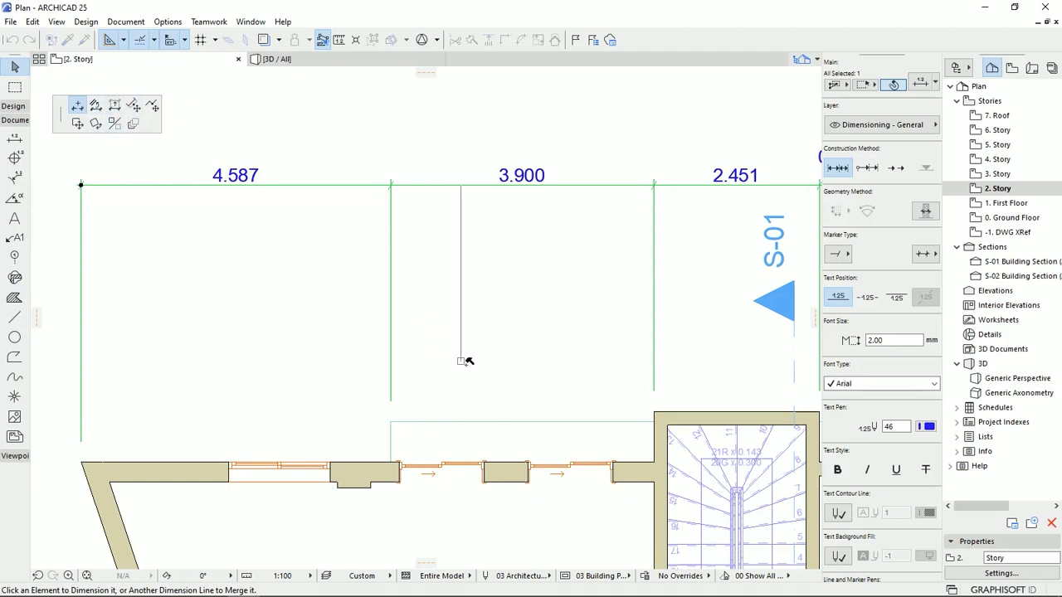
left_click(119, 108)
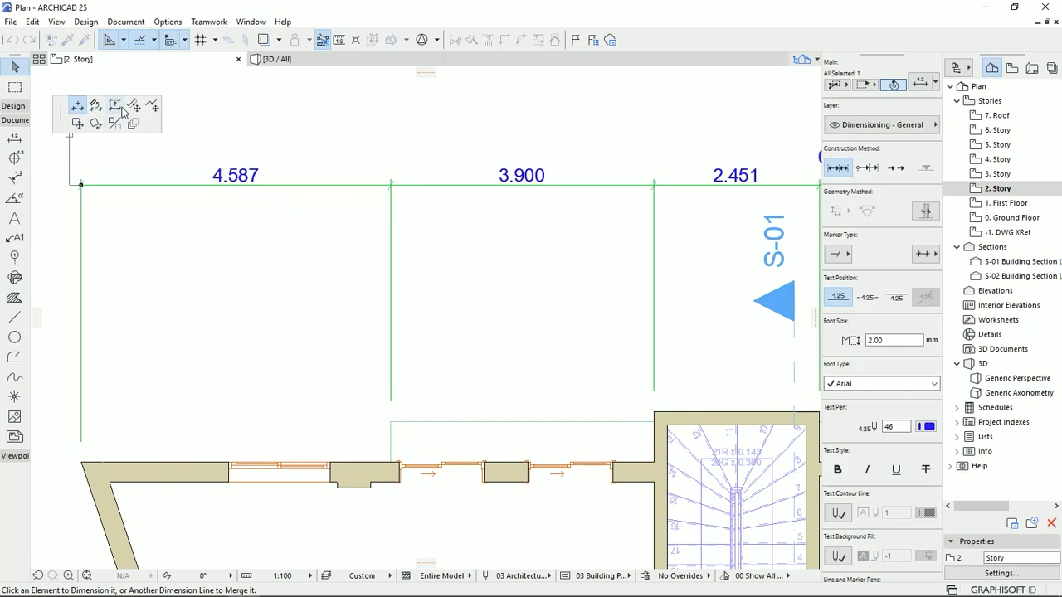
left_click(429, 302)
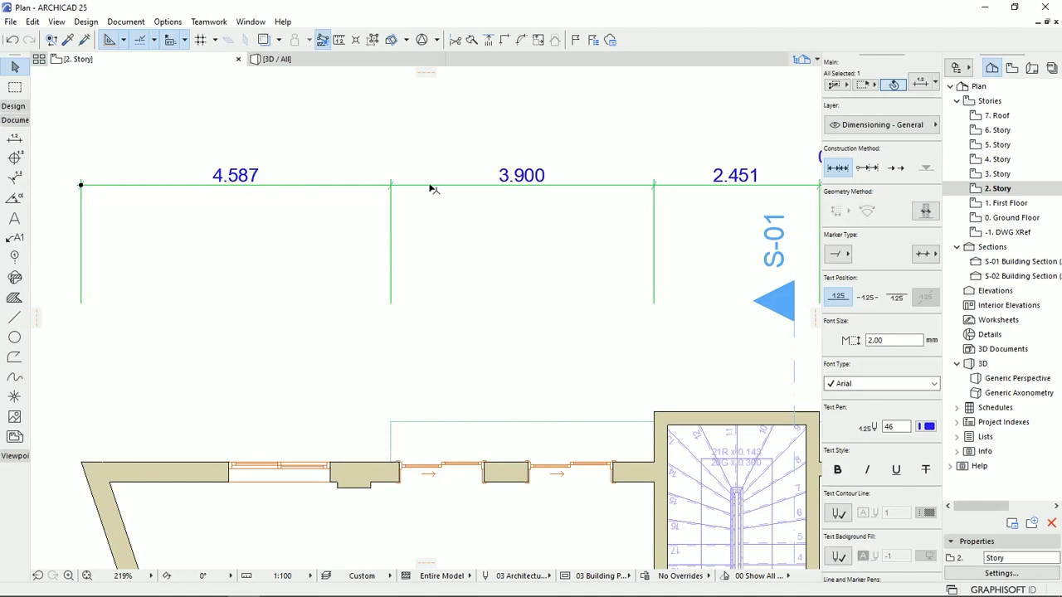
scroll(271, 233, "down", 3)
middle_click_drag(272, 230, 285, 238)
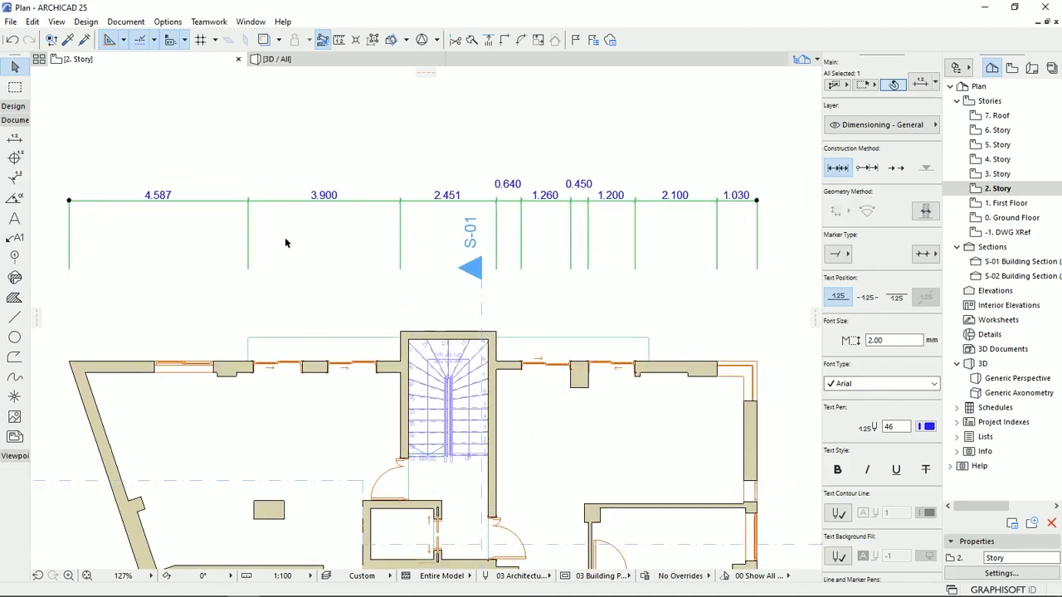
Step: Move the whole dimension chain down so it sits just above the stairwell's outer wall
key("ctrl+d")
left_click(290, 205)
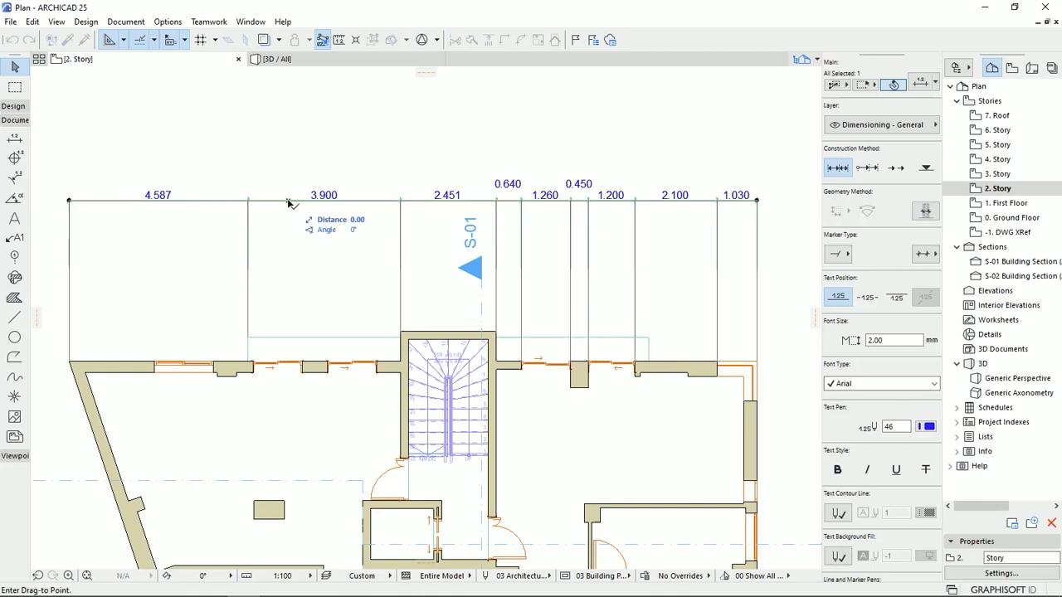
left_click(291, 316)
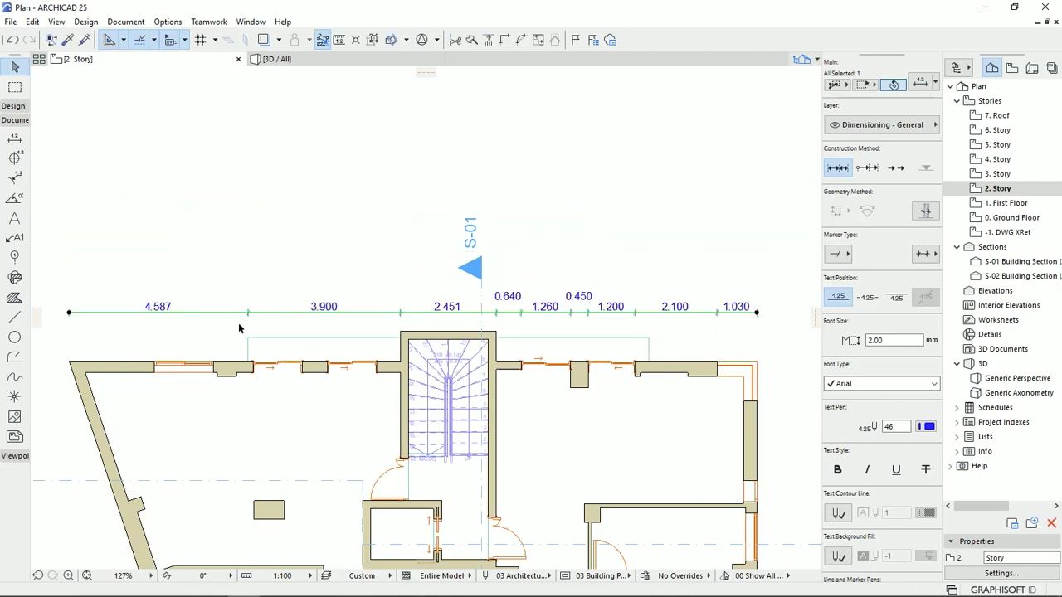
Step: Try to detach only the segment between the balcony corner and the stairwell, placing it inside the balcony outline and checking the separated pieces
scroll(238, 323, "up", 3)
left_click(289, 304)
left_click(133, 105)
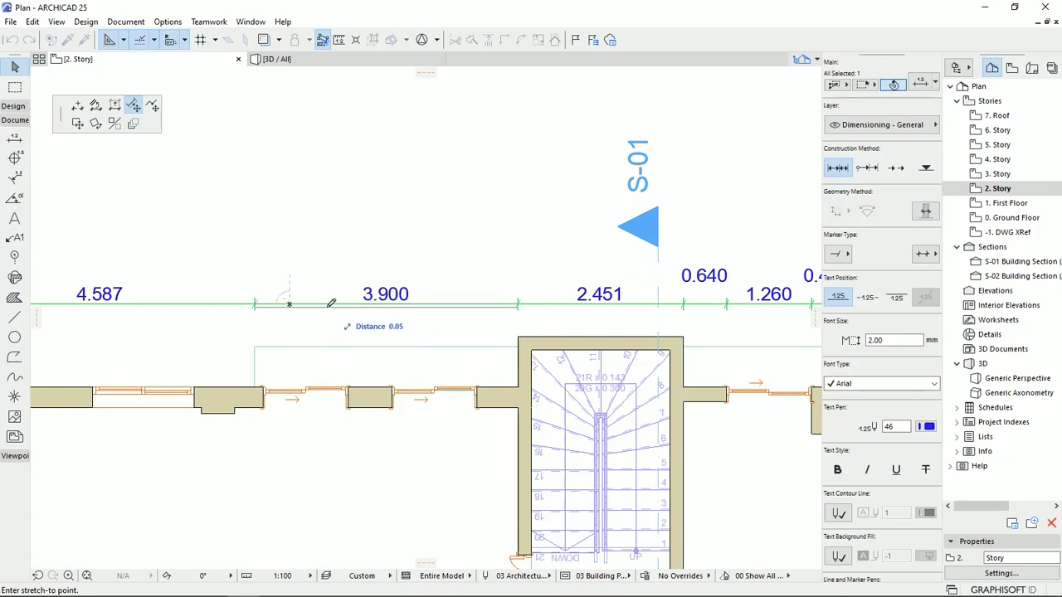
left_click(334, 365)
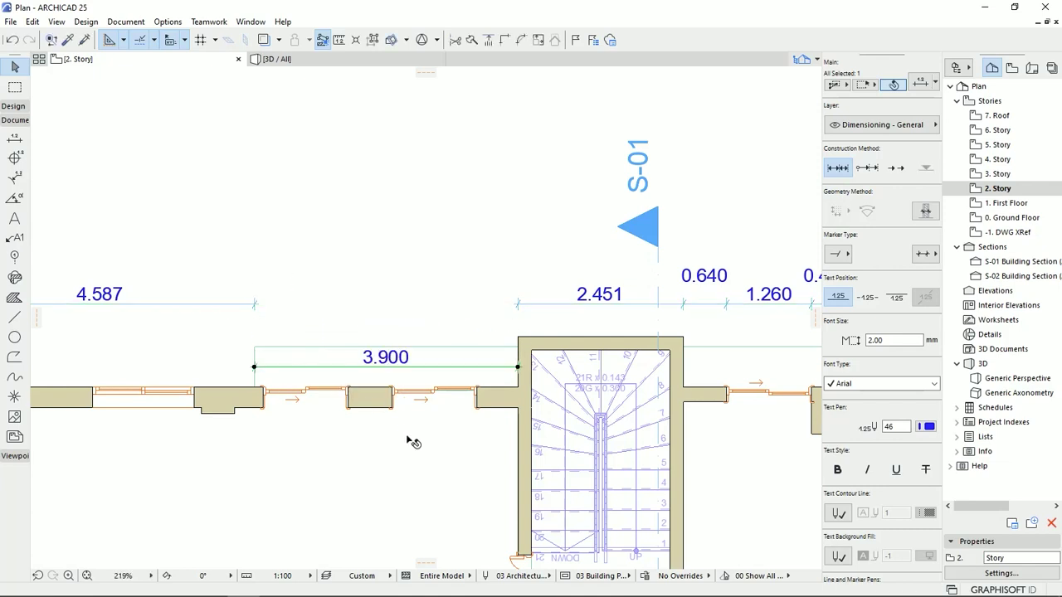
left_click(534, 304)
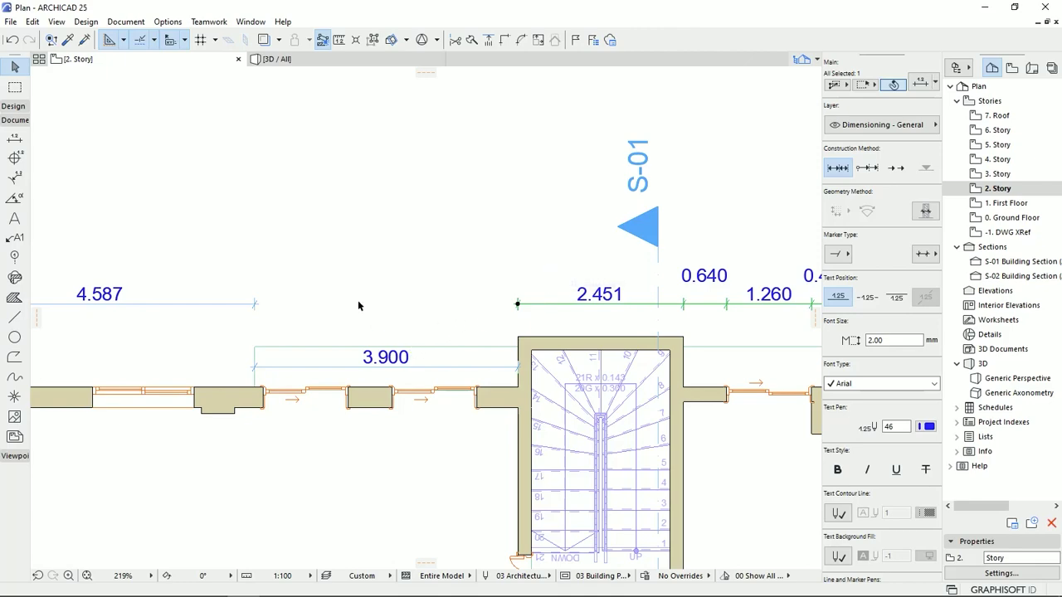
scroll(357, 302, "down", 5)
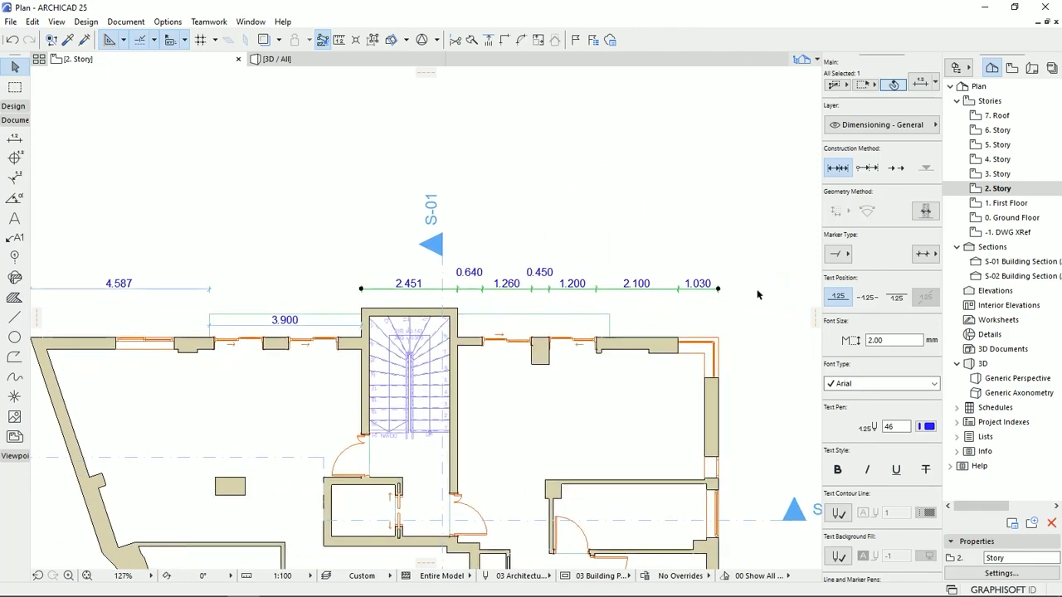
left_click(337, 326)
left_click(170, 294)
middle_click_drag(170, 295, 253, 307)
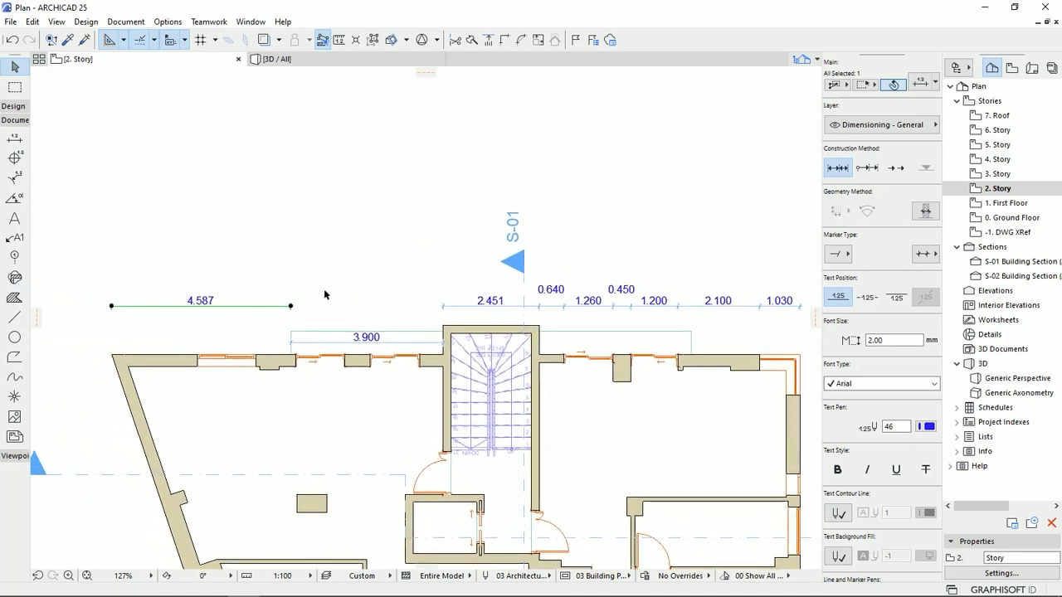
Step: Split the chain at the stairwell's near corner and place the two segments on the slanted-corner side on a higher dimension line
scroll(362, 259, "up", 4)
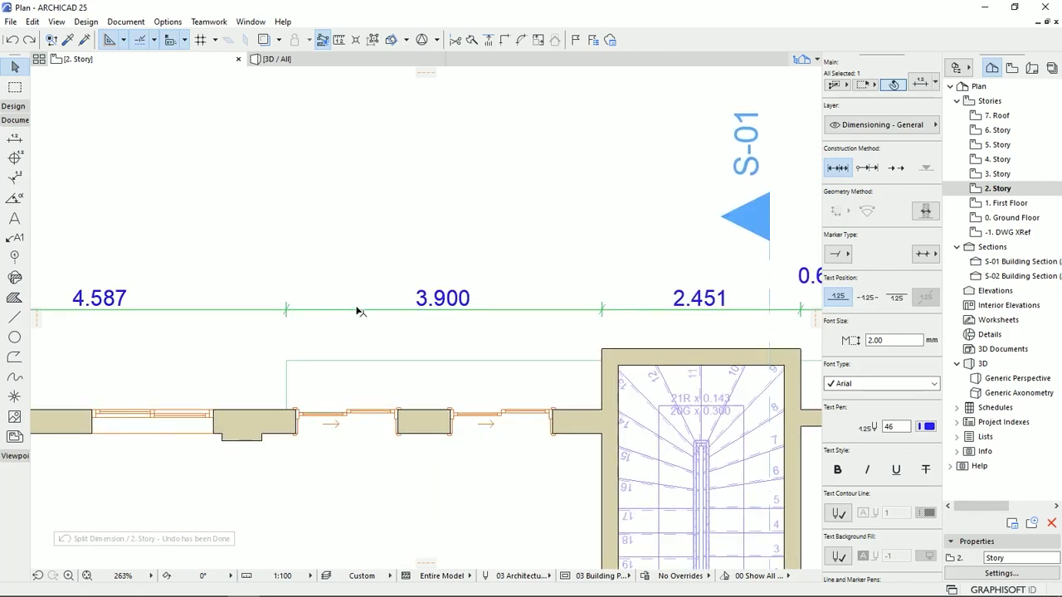
left_click(359, 307)
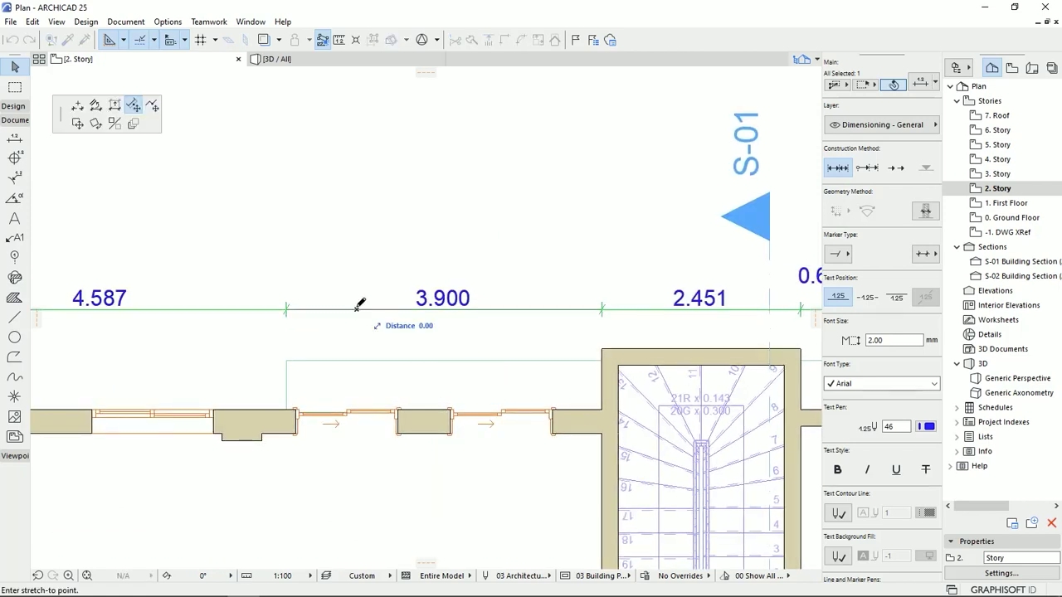
left_click(151, 107)
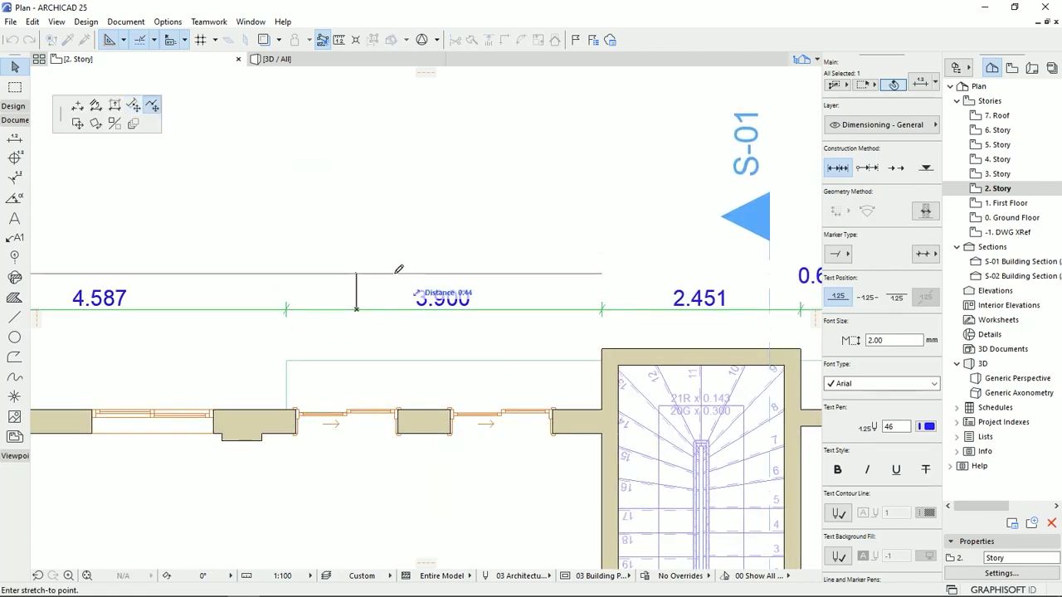
scroll(525, 257, "down", 2)
left_click(525, 257)
middle_click_drag(525, 257, 317, 289)
scroll(317, 289, "down", 2)
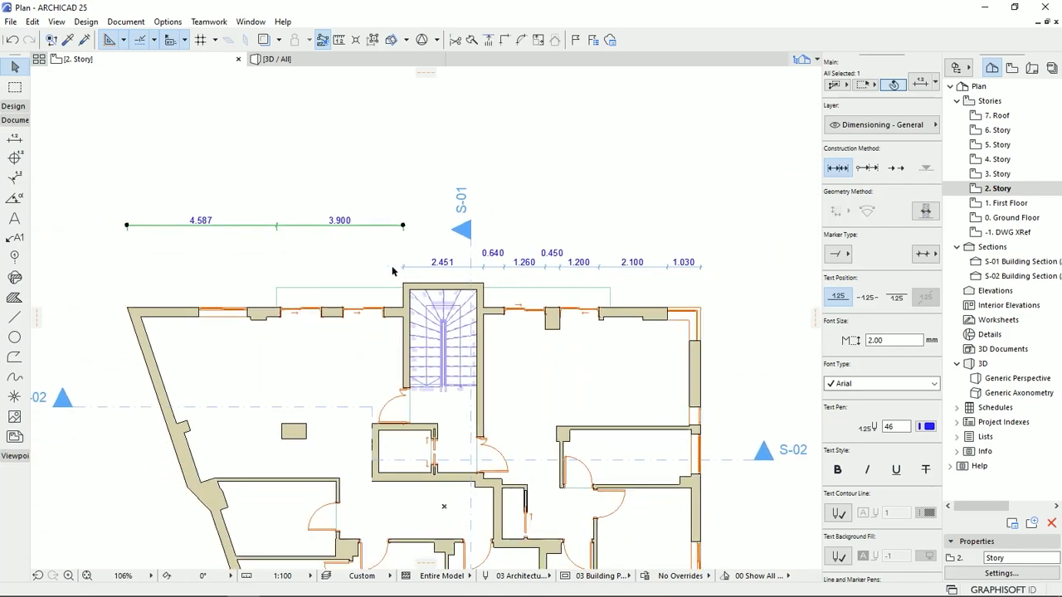
Step: Dimension the clear width between the two long walls of the small room crossed by section line S-02 beside the exterior wall
middle_click_drag(535, 382, 501, 211)
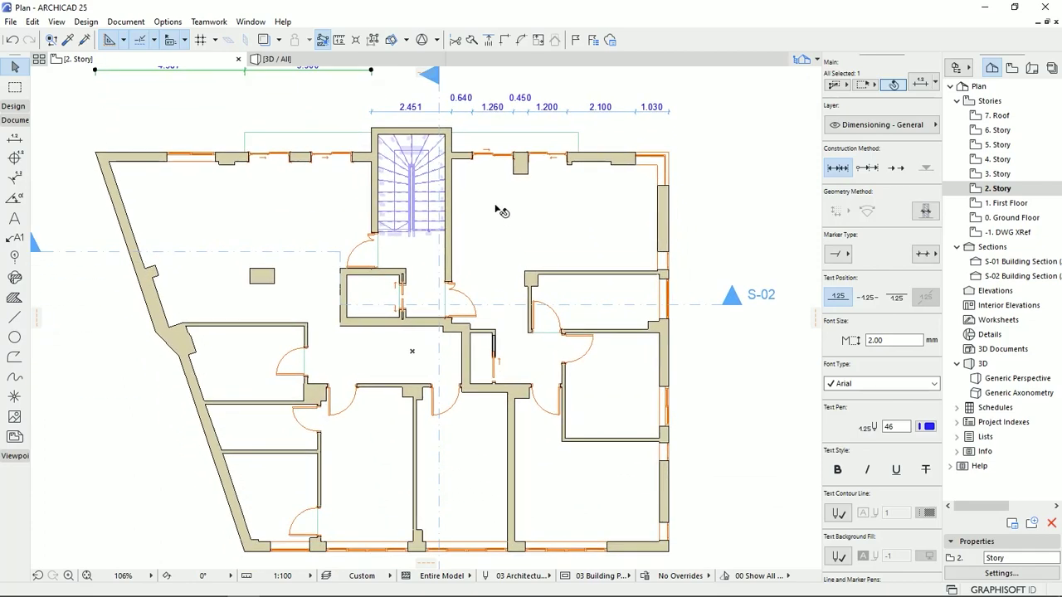
left_click(15, 138)
scroll(634, 247, "up", 3)
key("Escape")
left_click(637, 287)
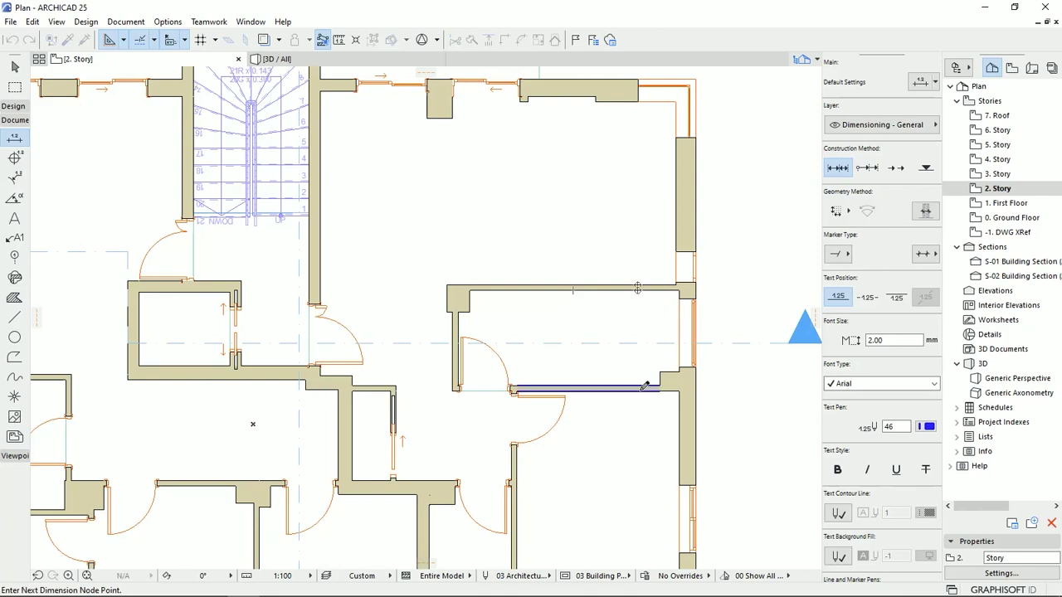
left_click(642, 388)
scroll(639, 387, "up", 3)
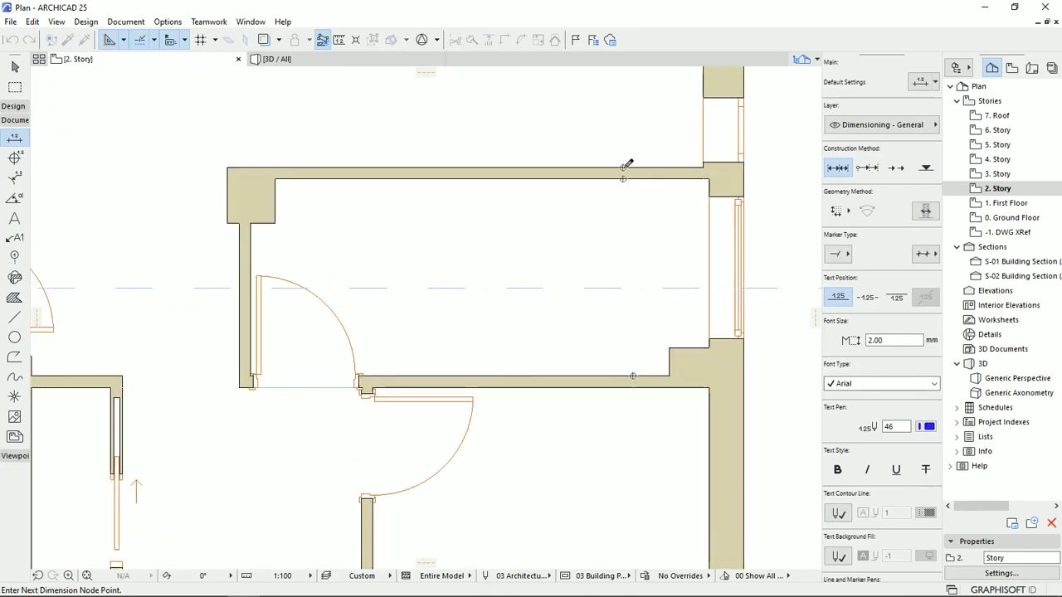
double_click(547, 264)
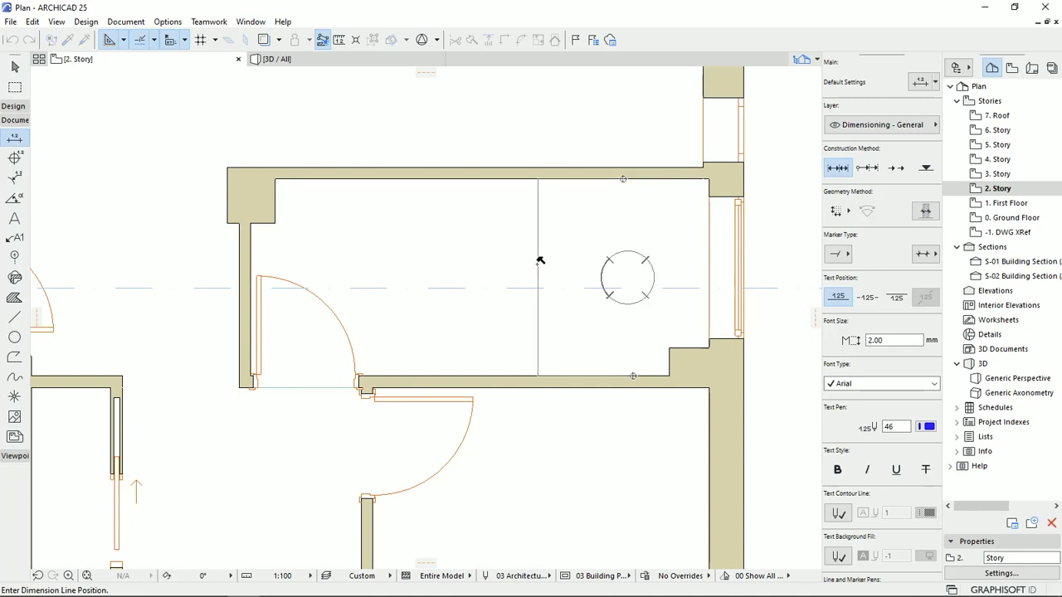
left_click(543, 256)
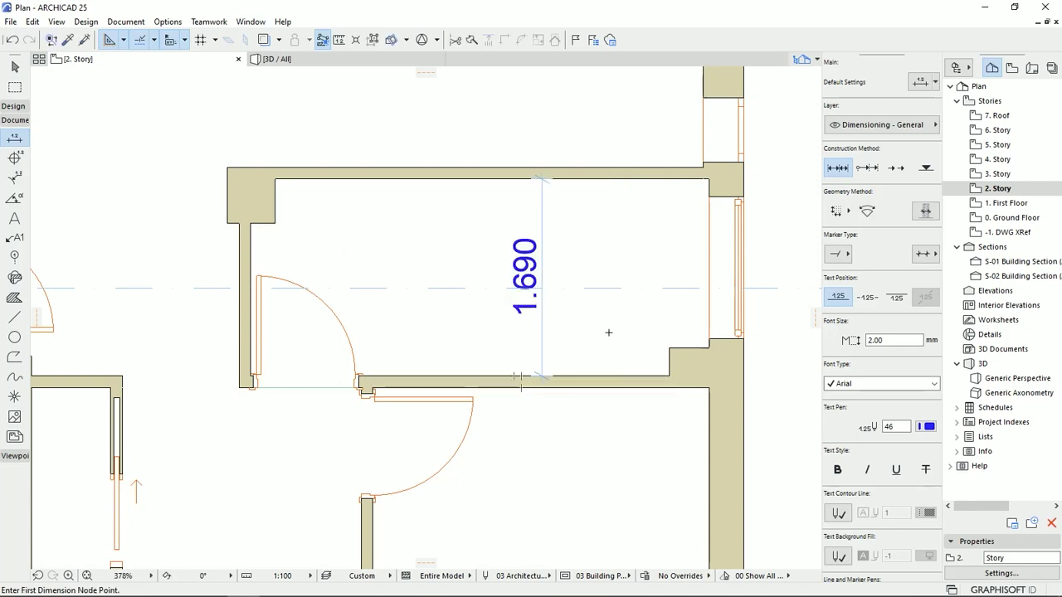
middle_click_drag(501, 245, 466, 281)
key("Escape")
middle_click_drag(396, 285, 372, 288)
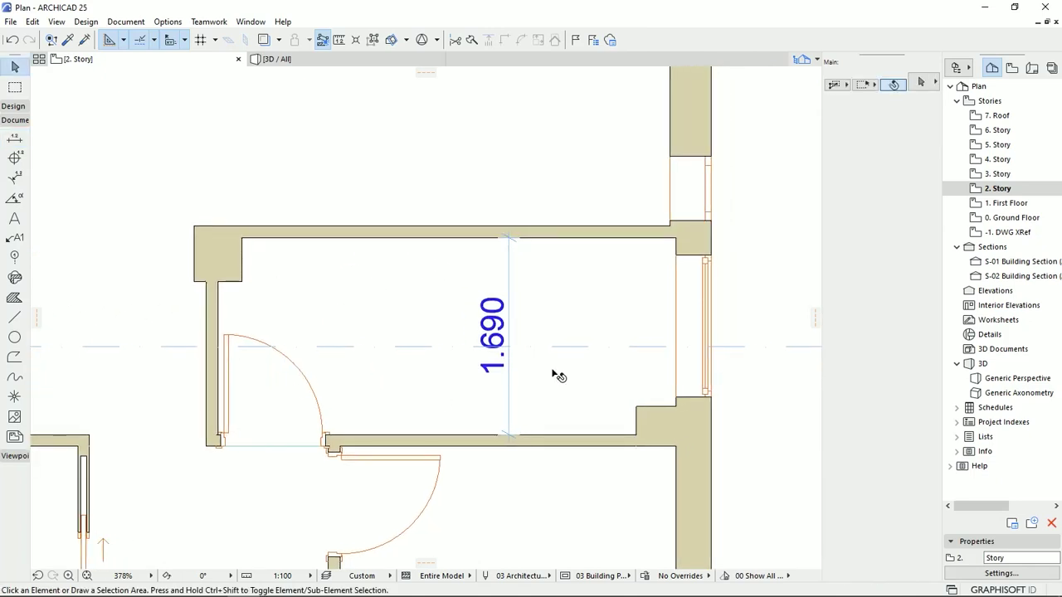
Step: Dimension the small room's inner length from its door-side partition to the window wall, placing the line near the lower wall
left_click(15, 138)
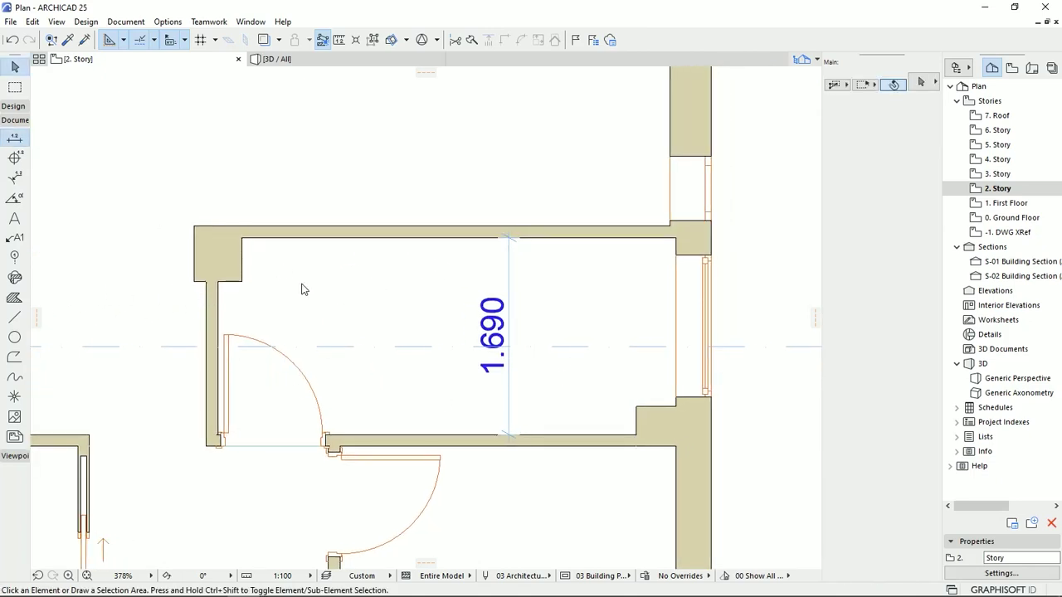
left_click(218, 282)
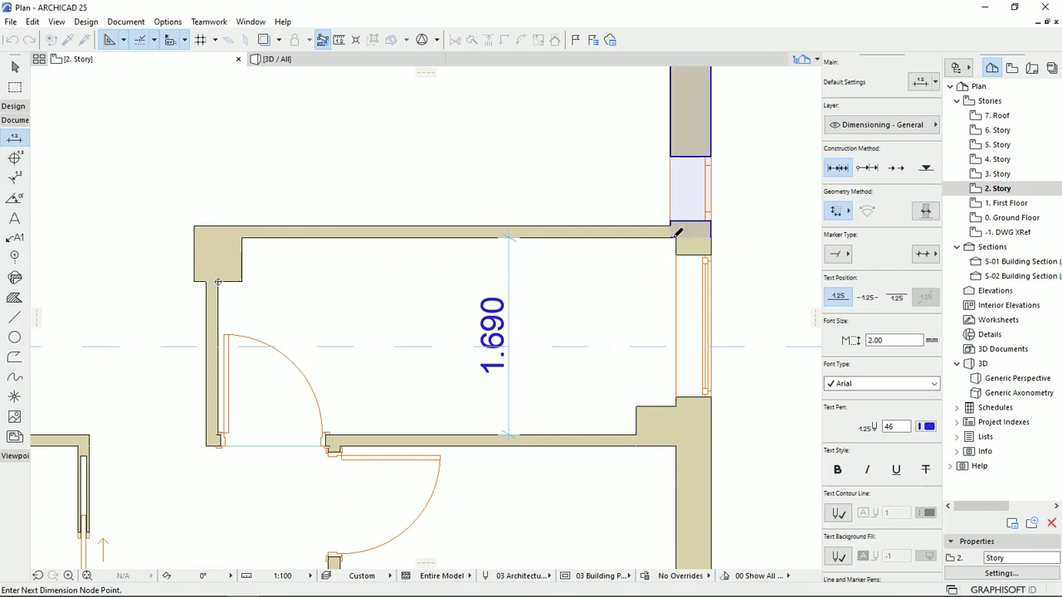
double_click(676, 238)
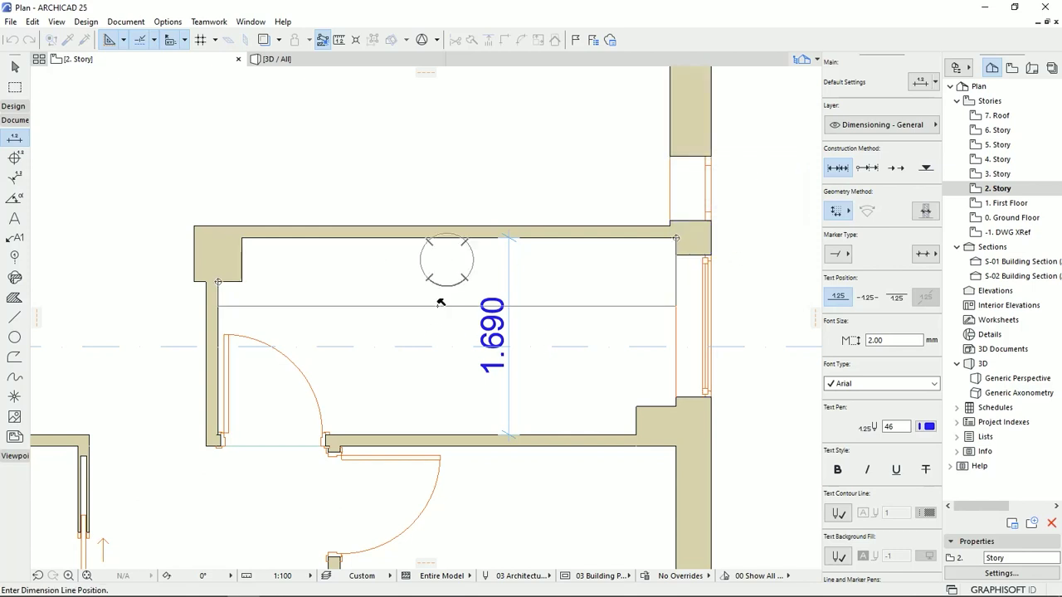
left_click(443, 388)
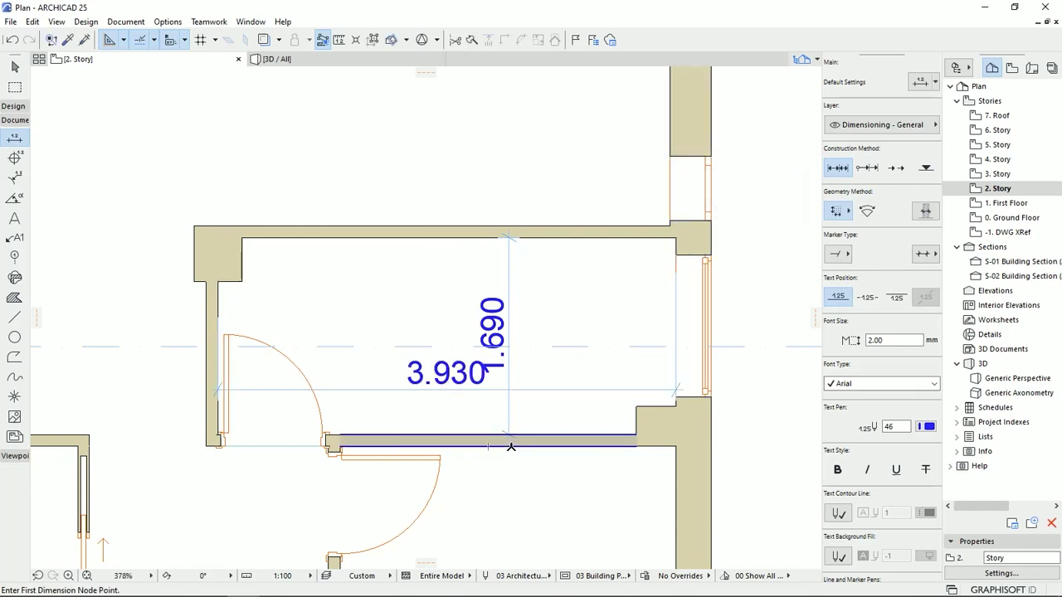
Step: Move the small room's width dimension toward the window so it clears the length dimension's text, and clear the selection
left_click(14, 67)
left_click(505, 296)
left_click(510, 267)
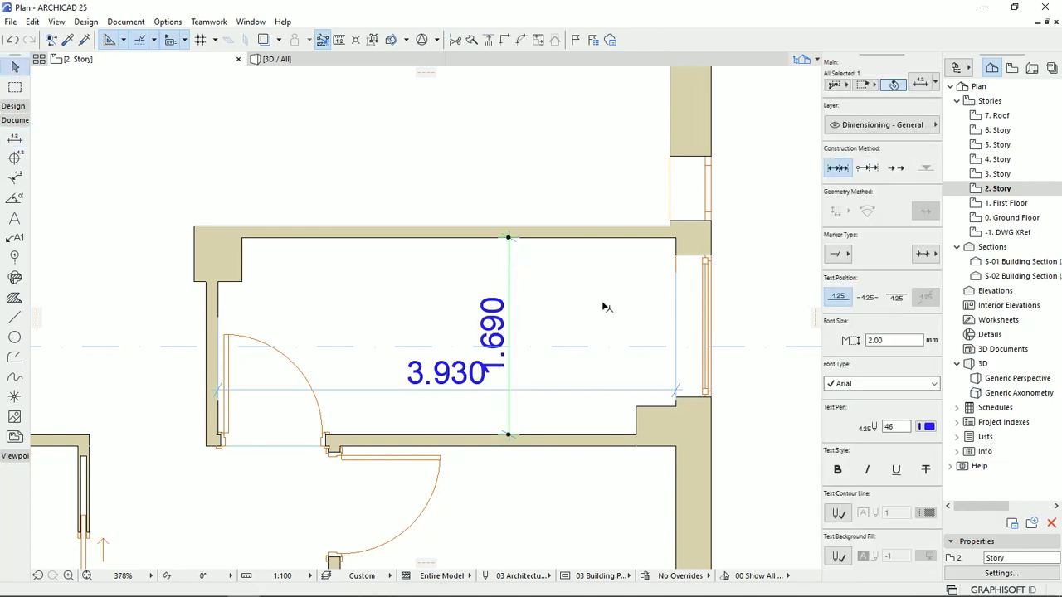
left_click(509, 266)
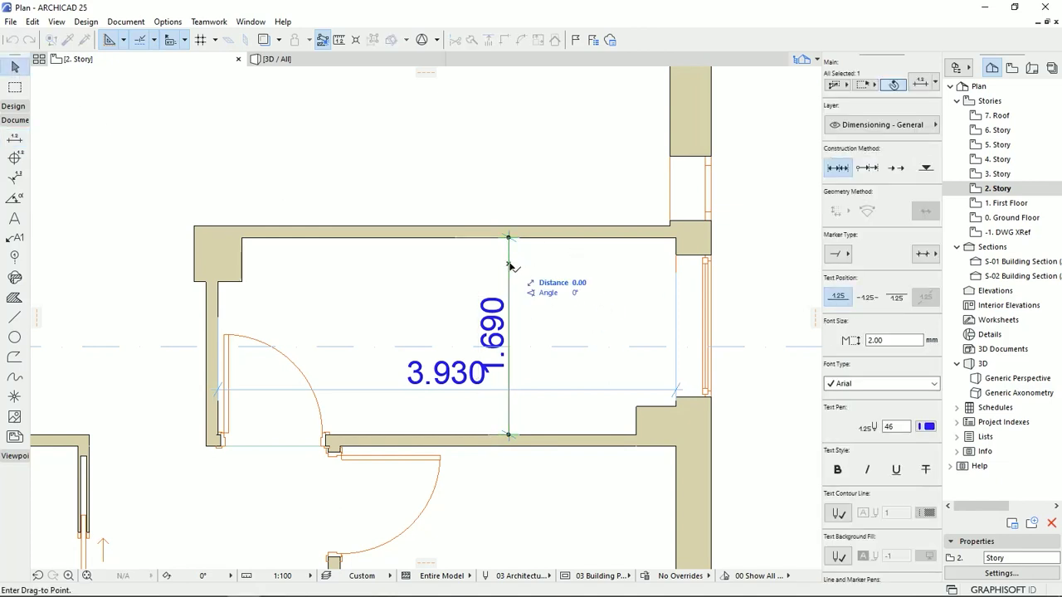
left_click(585, 273)
left_click(517, 339)
scroll(510, 341, "down", 1)
scroll(622, 210, "down", 3)
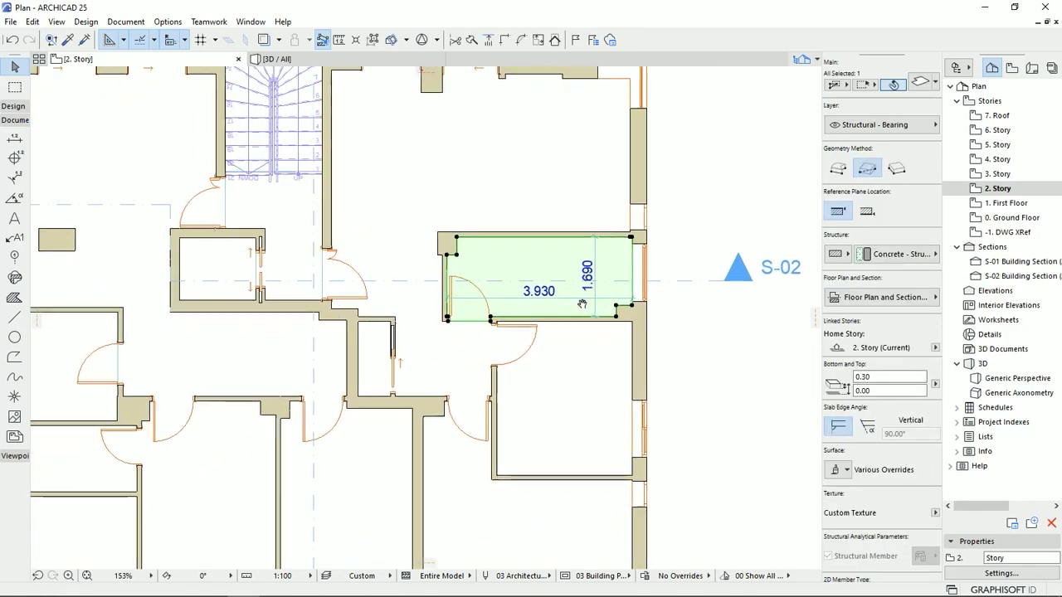
left_click(714, 384)
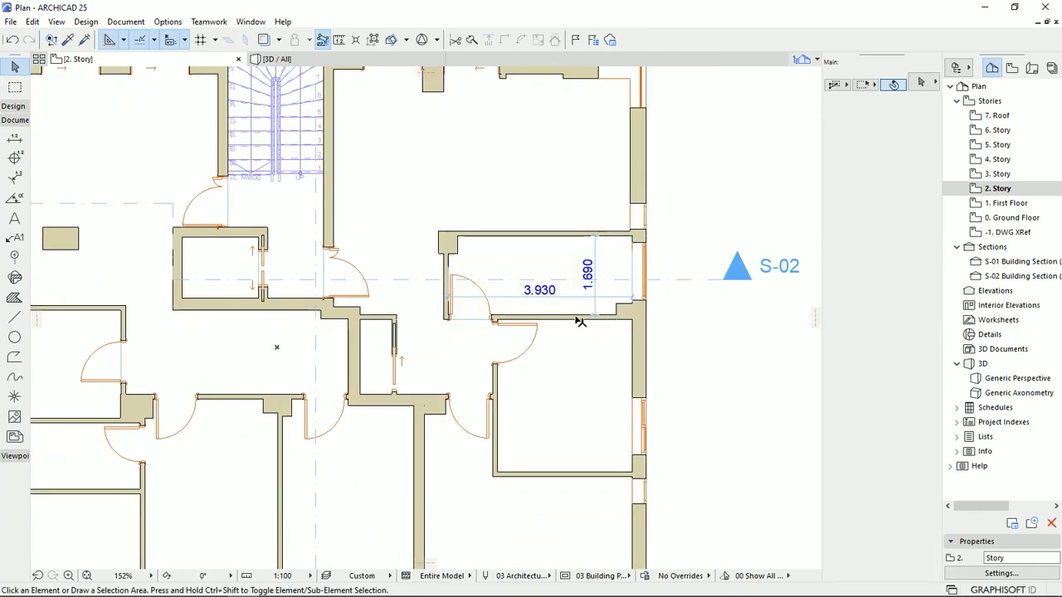
Step: Change the text position of the small room's length dimension so the number interrupts the dimension line
middle_click_drag(547, 334, 554, 378)
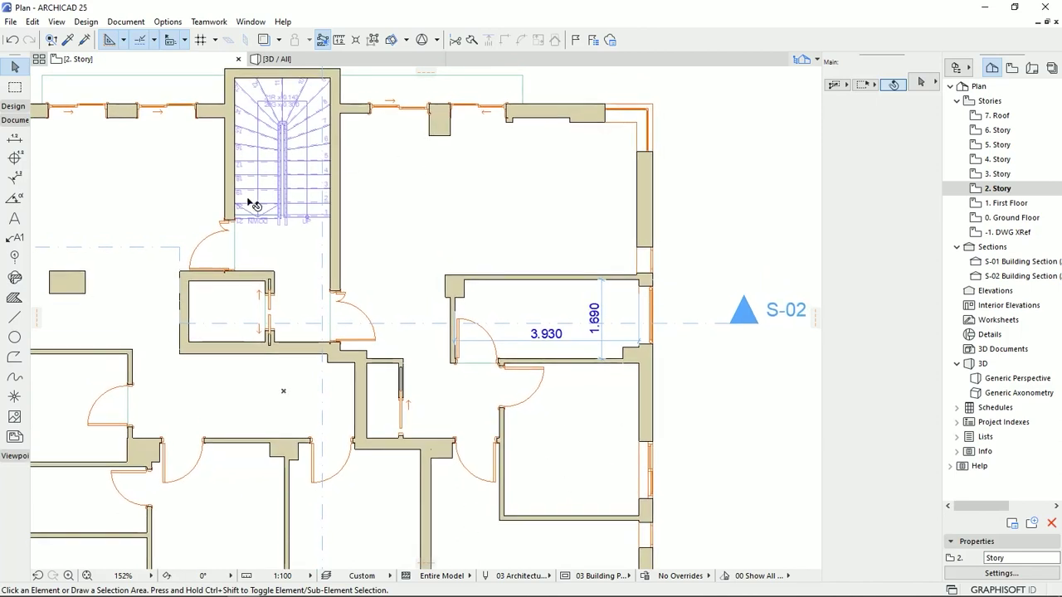
left_click(569, 342)
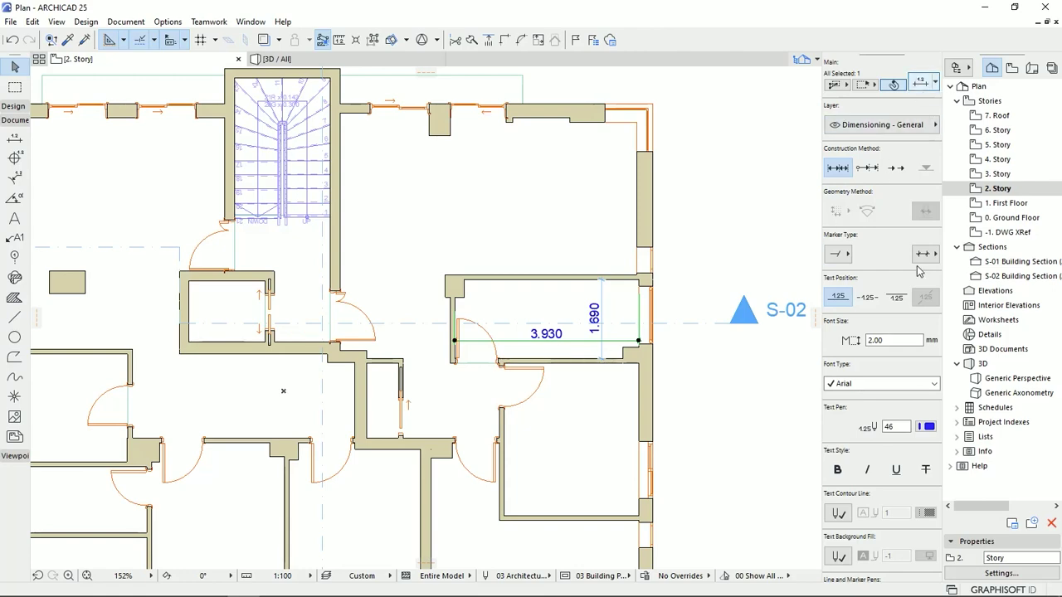
key("ctrl+t")
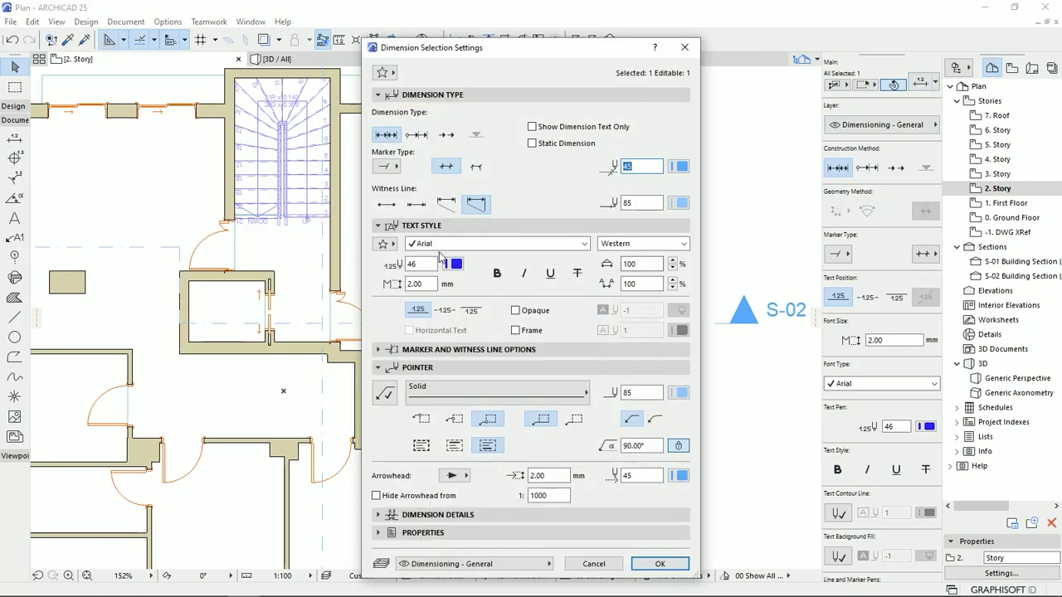
left_click(444, 312)
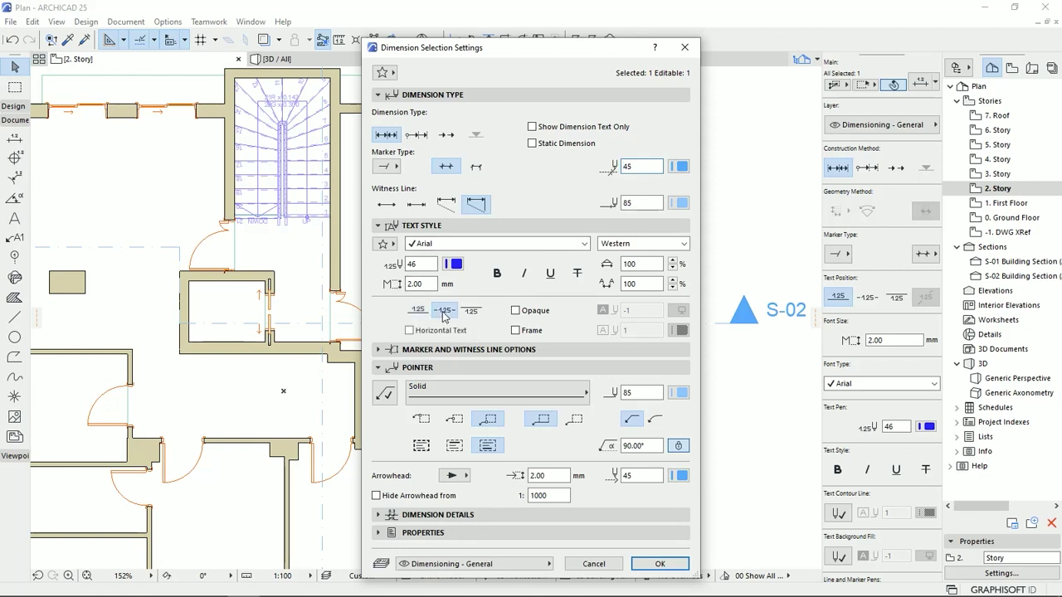
left_click(659, 564)
scroll(497, 341, "up", 5)
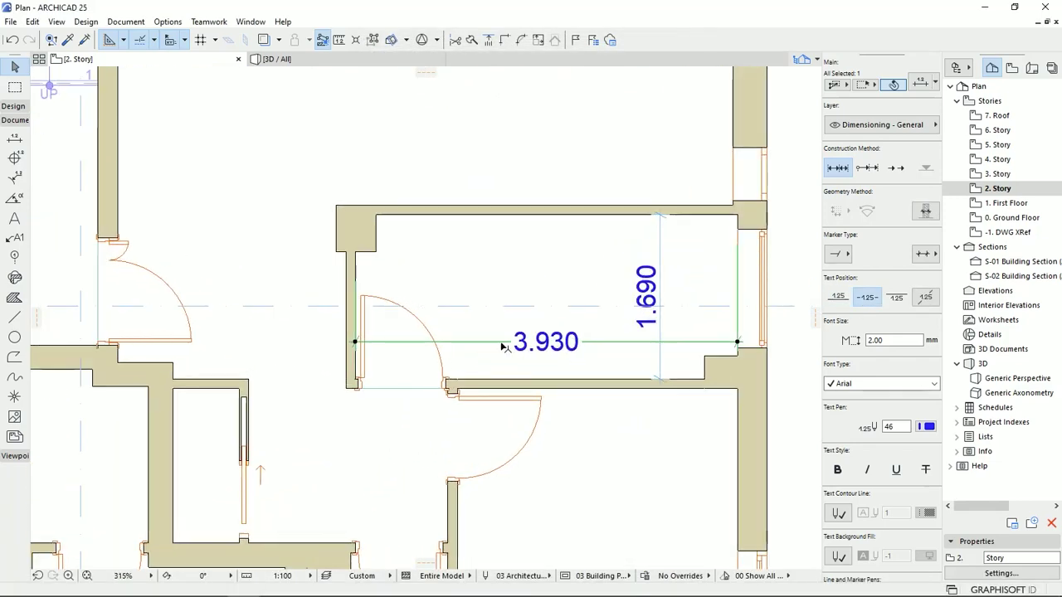
middle_click_drag(531, 339, 461, 357)
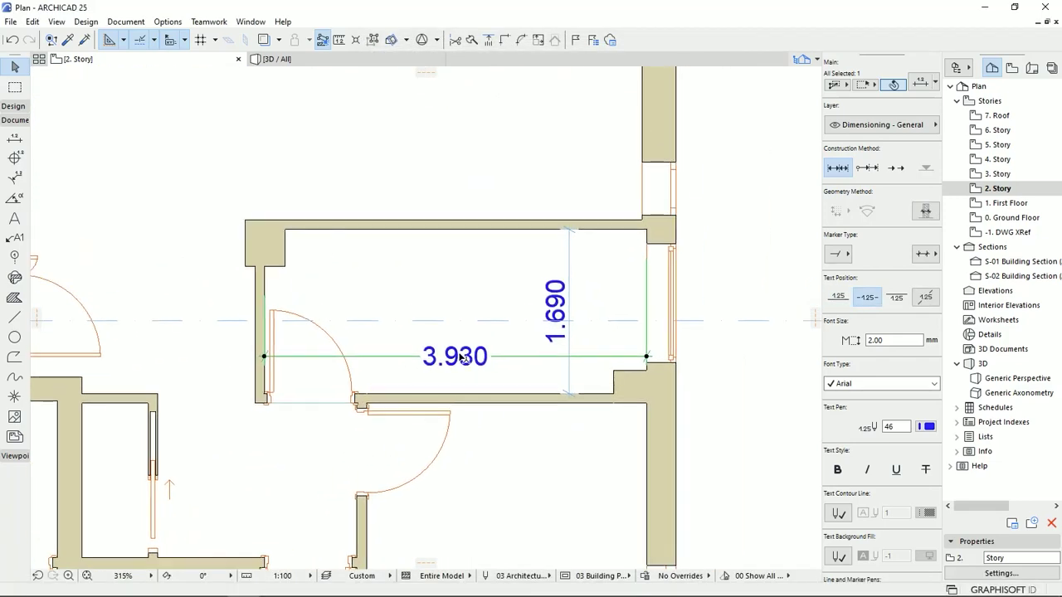
Step: Review the marker and witness line options of the small room's length dimension, then cancel the settings and deselect it
key("ctrl+t")
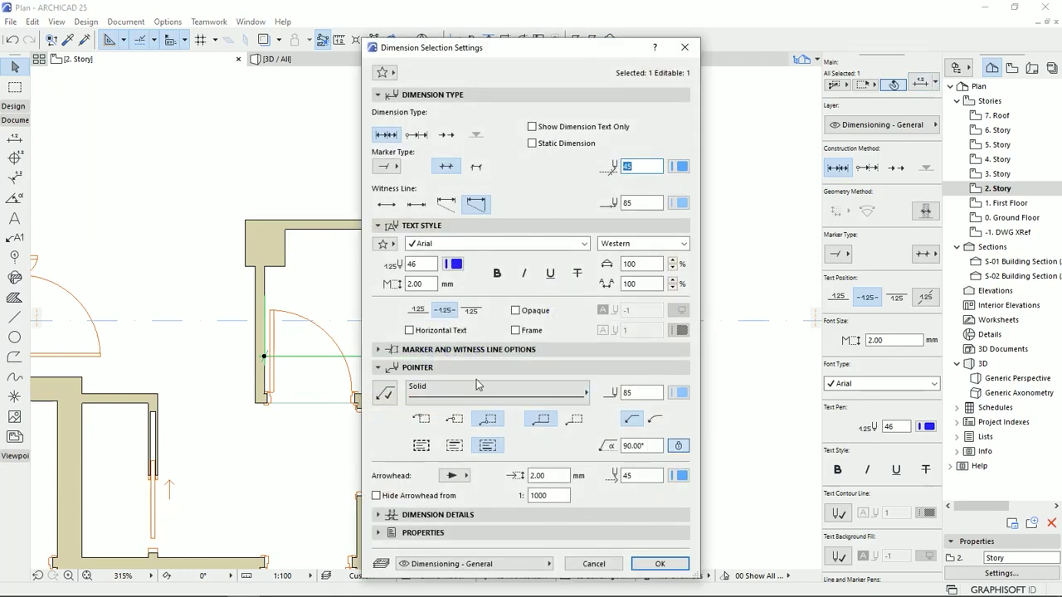
left_click(431, 350)
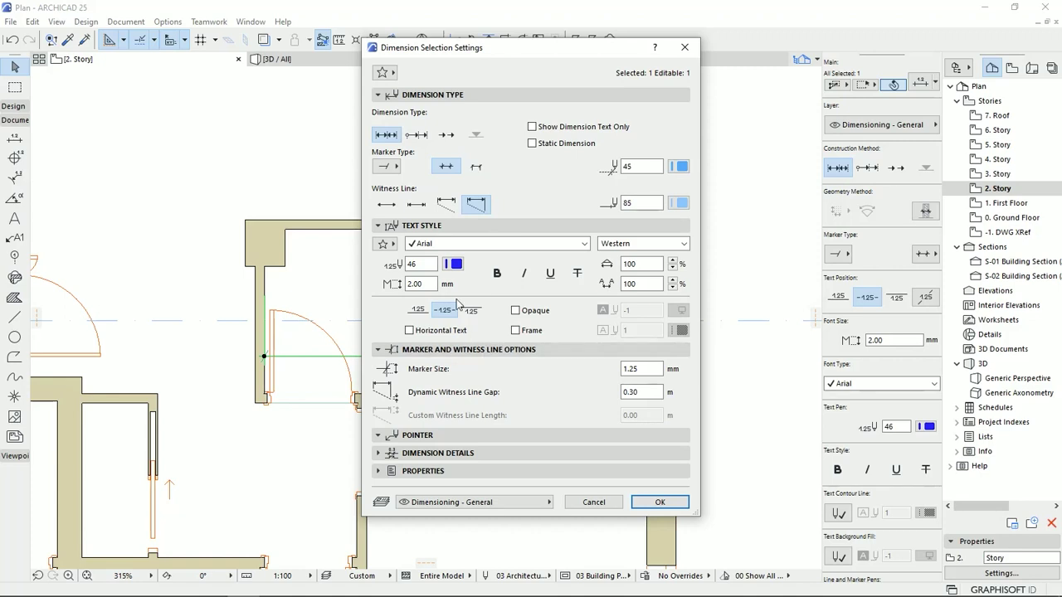
left_click(596, 502)
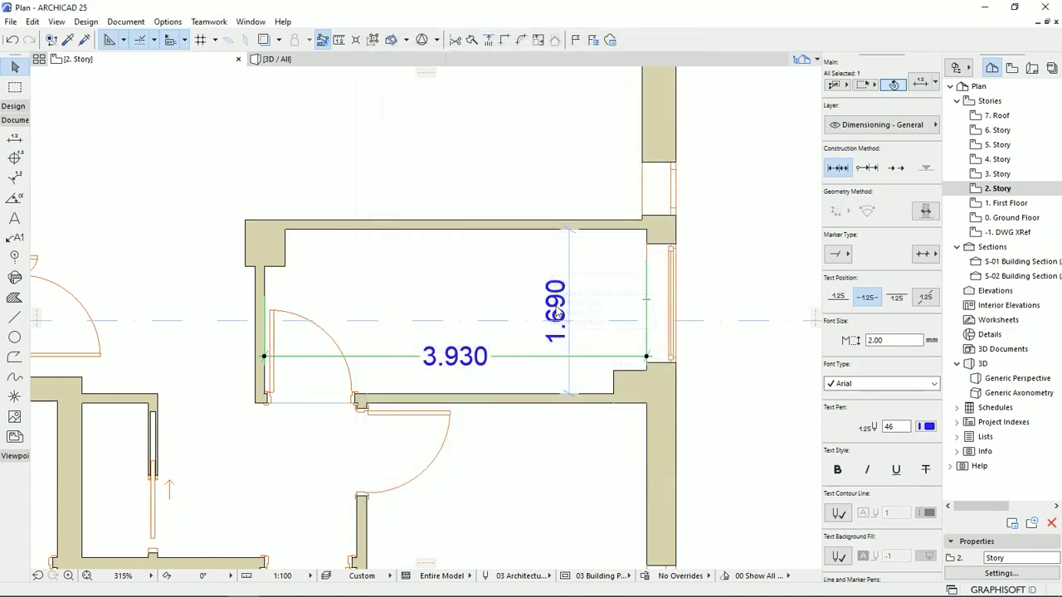
key("Escape")
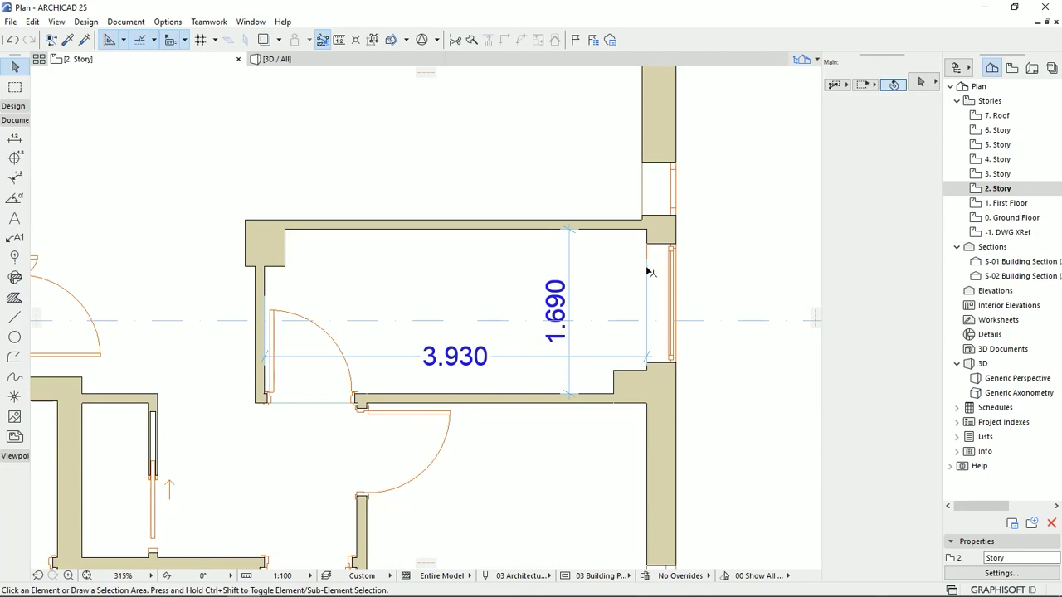
Step: Switch the small room's length dimension to short witness lines at its markers, accept the settings and deselect it
left_click(601, 357)
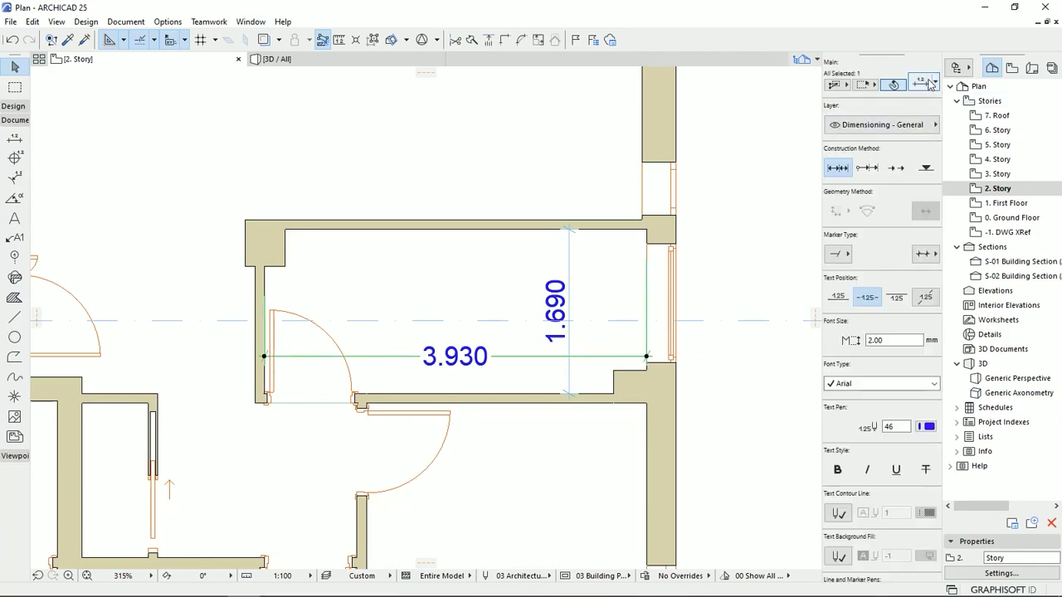
key("ctrl+t")
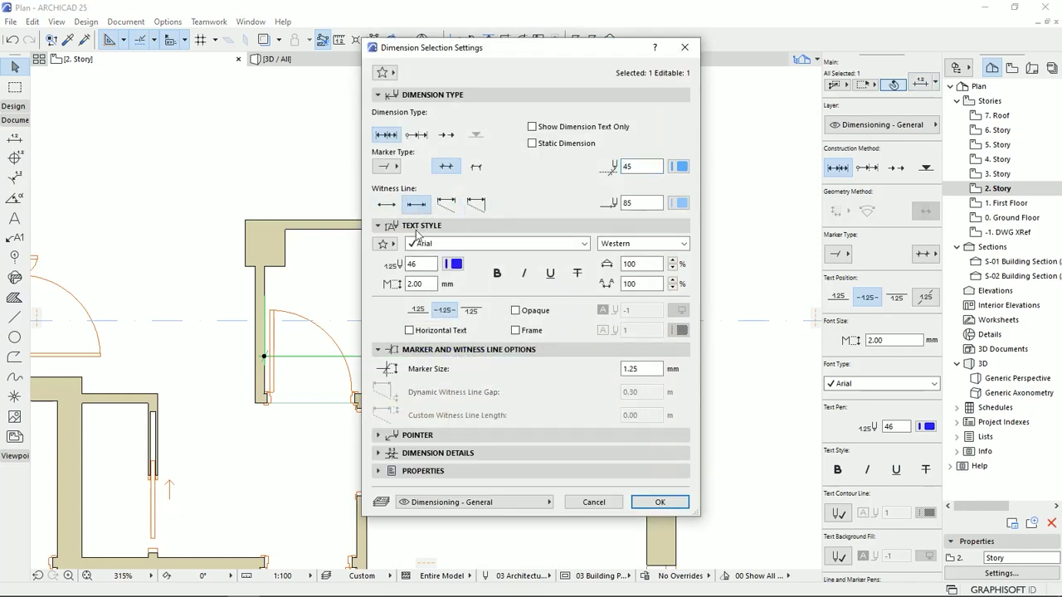
left_click(659, 502)
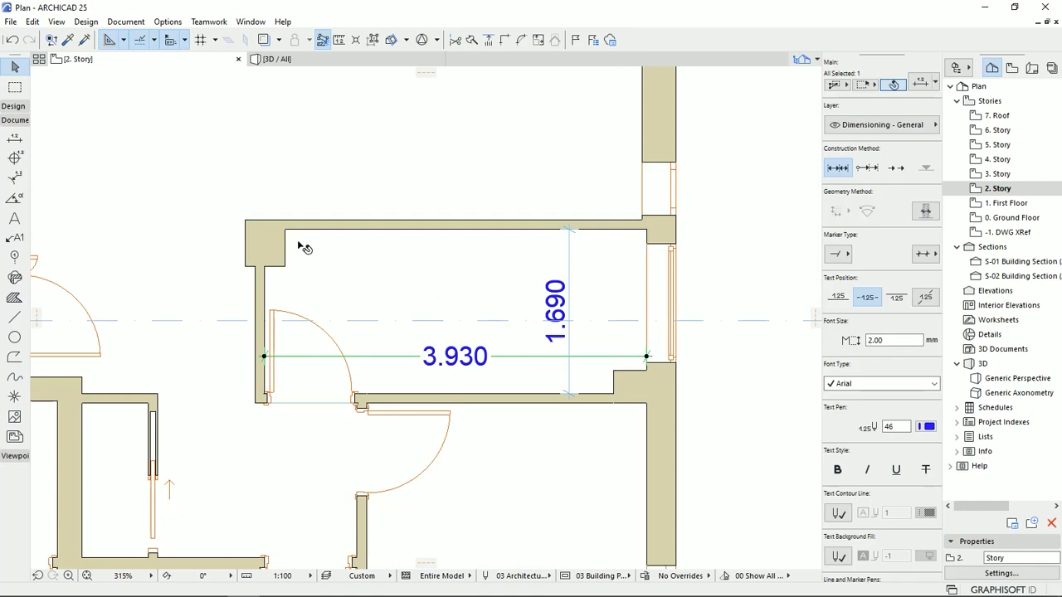
scroll(301, 245, "down", 6)
middle_click_drag(339, 256, 564, 374)
key("Escape")
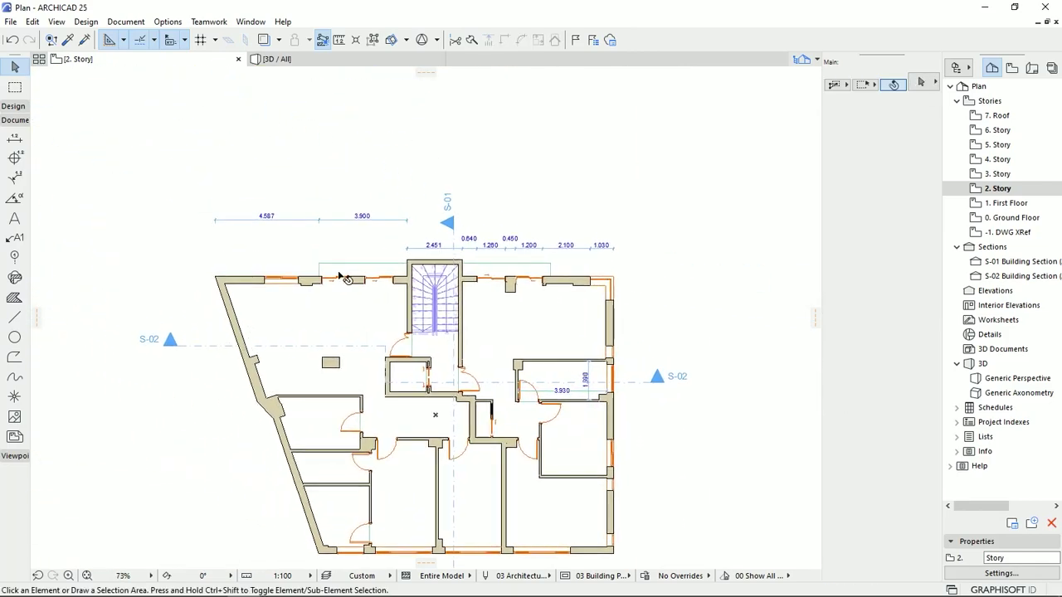
Step: Start a linear dimension with nodes at both ends of the slanted exterior wall and at the two outer corners of its kink
middle_click_drag(409, 260, 488, 237)
middle_click_drag(687, 224, 655, 225)
middle_click_drag(457, 352, 566, 287)
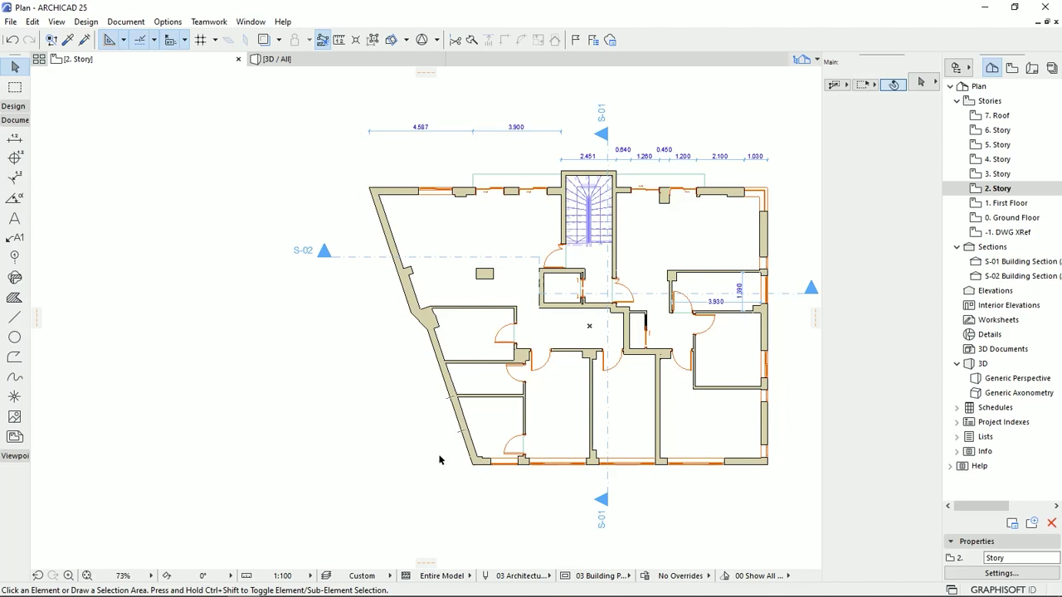
middle_click_drag(440, 465, 451, 468)
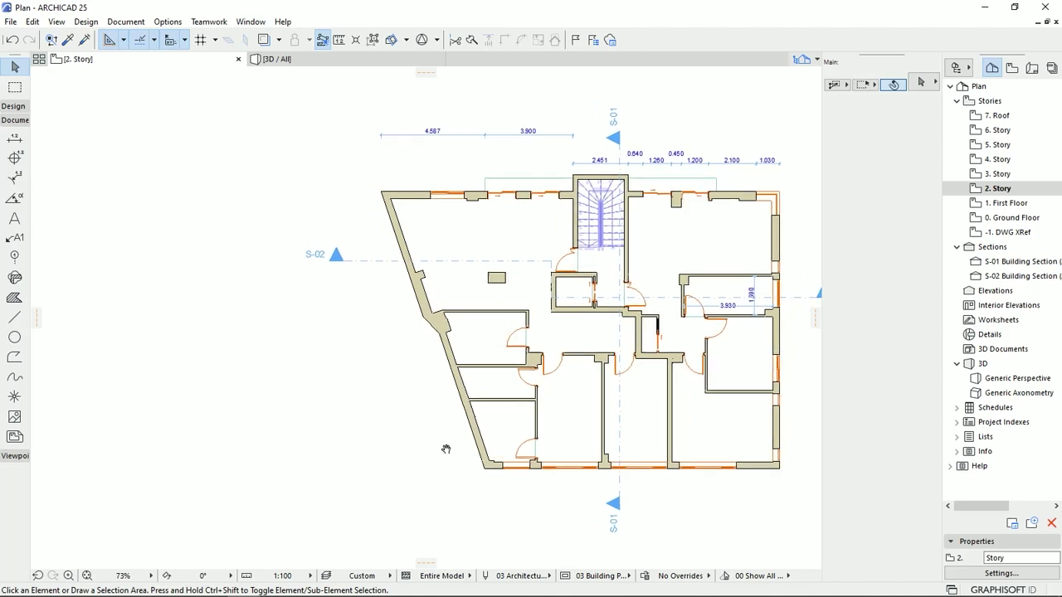
left_click(15, 138)
scroll(381, 191, "up", 3)
left_click(383, 194)
scroll(419, 322, "down", 5)
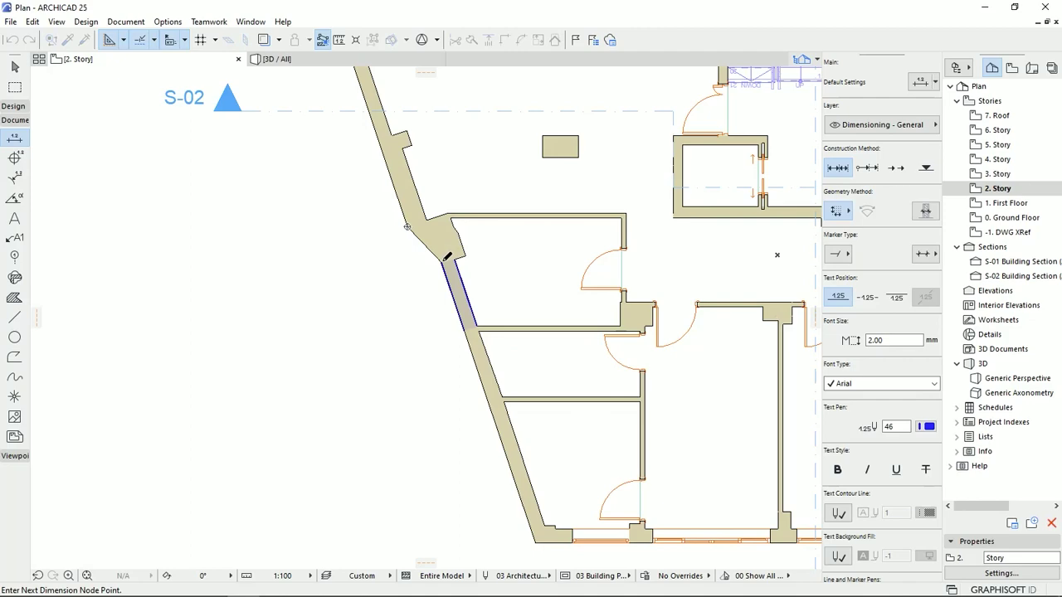
middle_click_drag(493, 420, 432, 286)
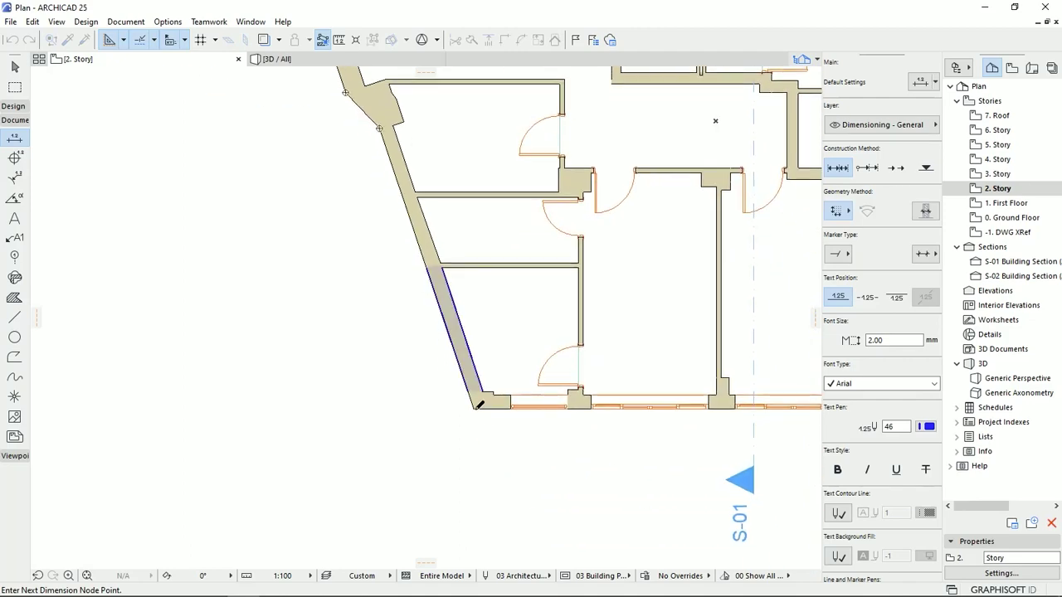
scroll(505, 448, "down", 5)
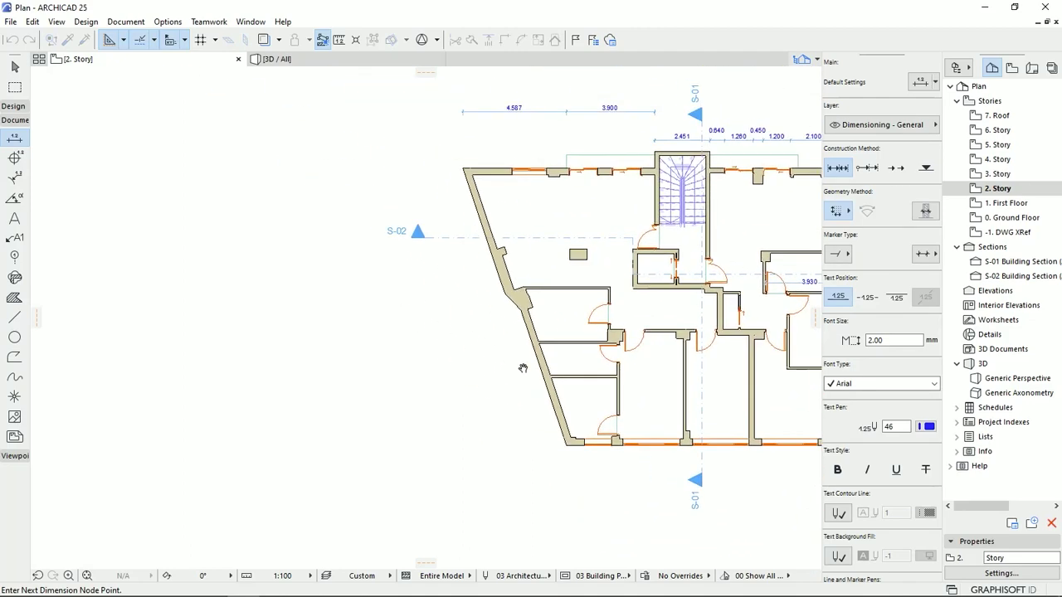
double_click(373, 324)
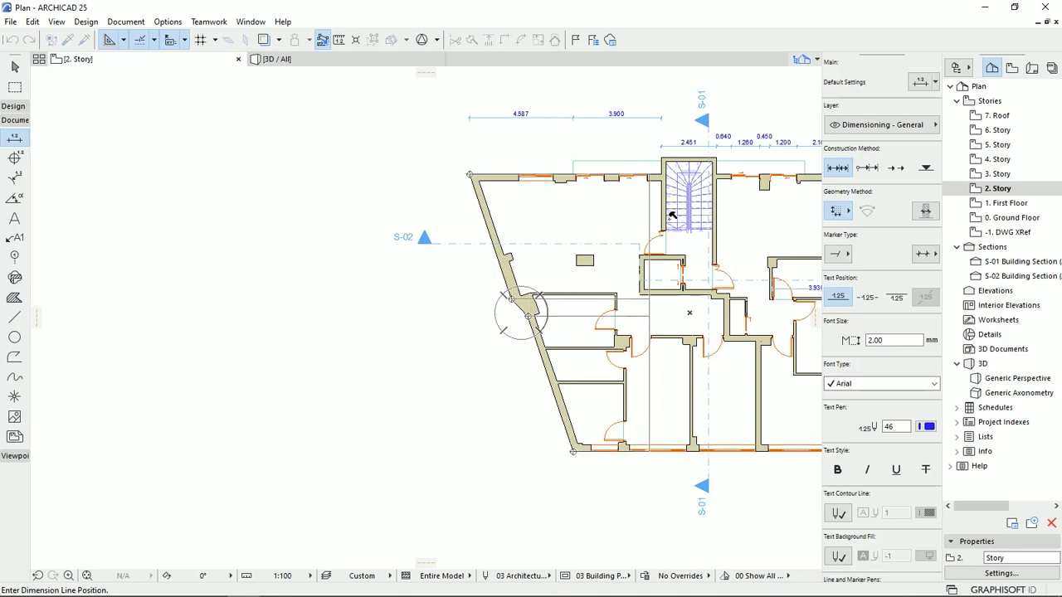
Step: Change the geometry method to any direction and place the dimension chain outside the building, parallel to the slanted wall
left_click(842, 214)
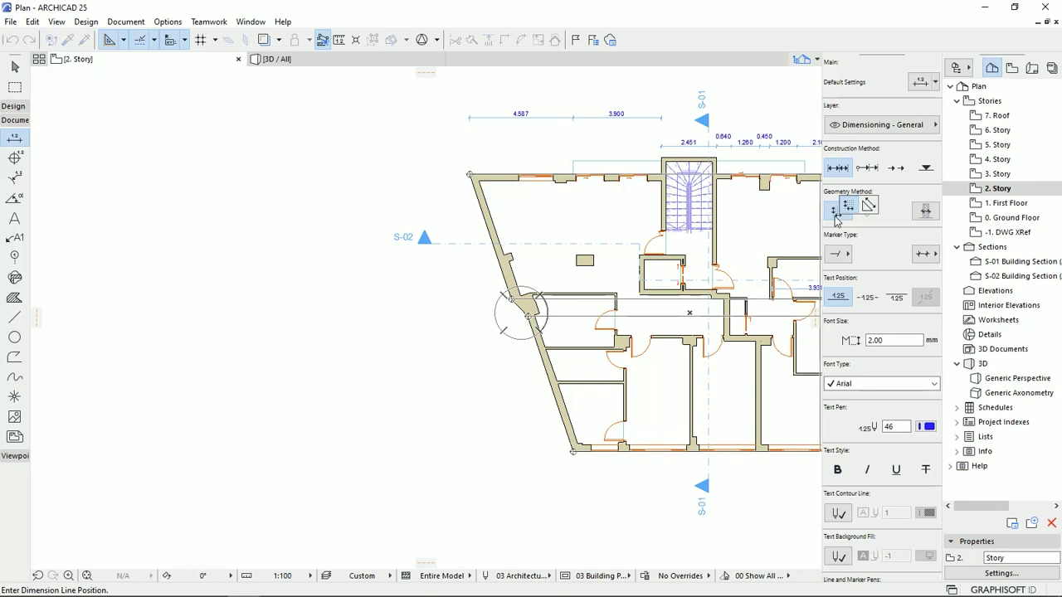
left_click(867, 207)
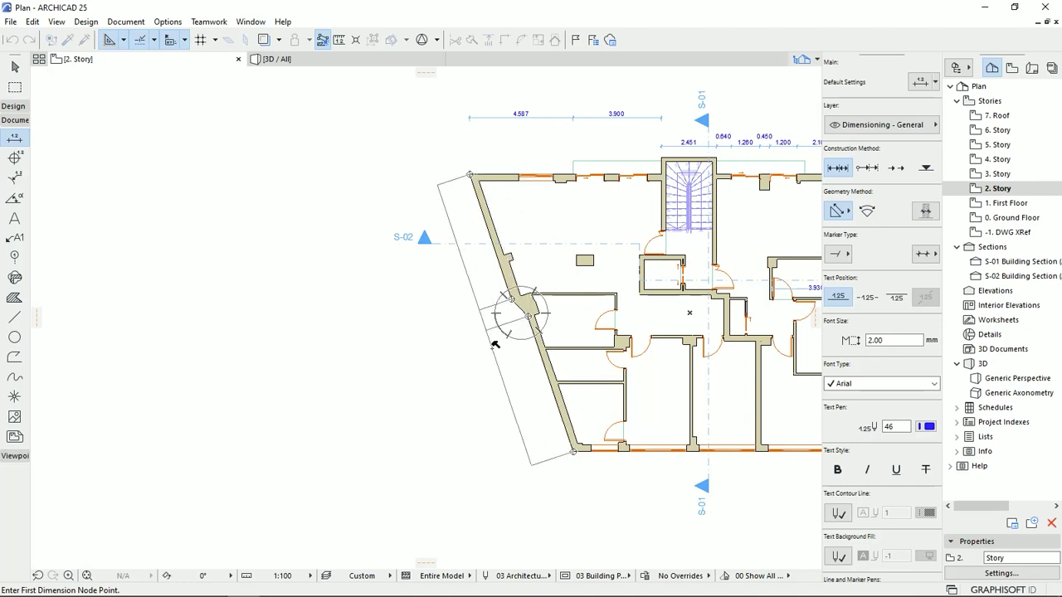
left_click(494, 344)
scroll(470, 307, "up", 4)
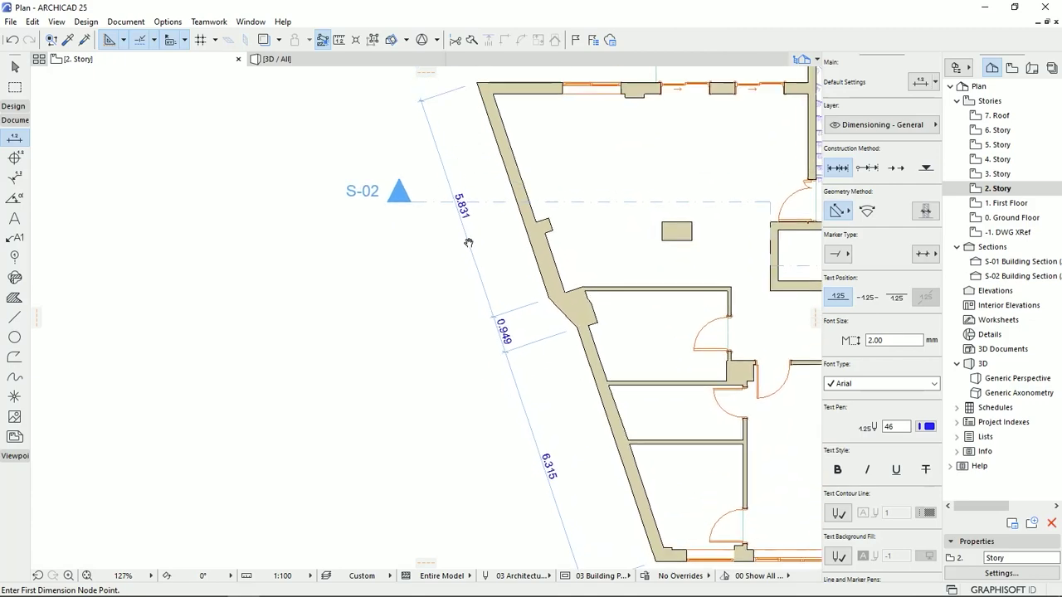
scroll(507, 290, "down", 3)
middle_click_drag(512, 321, 297, 402)
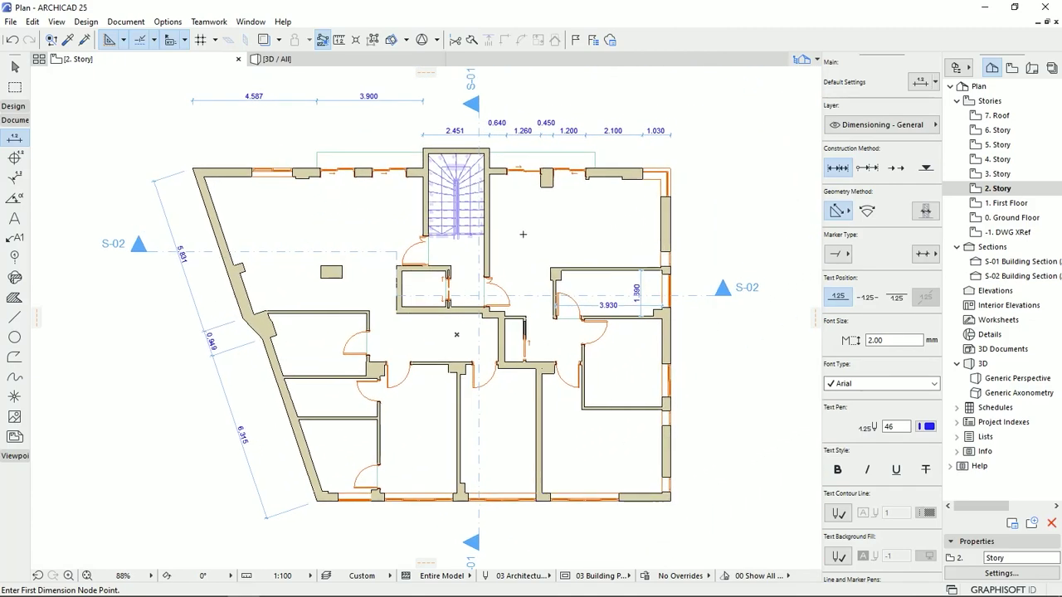
Step: Draw a curved wall by centerpoint, about 10.1 m along its outer arc, in the empty area above the building
scroll(523, 233, "down", 2)
middle_click_drag(519, 221, 505, 411)
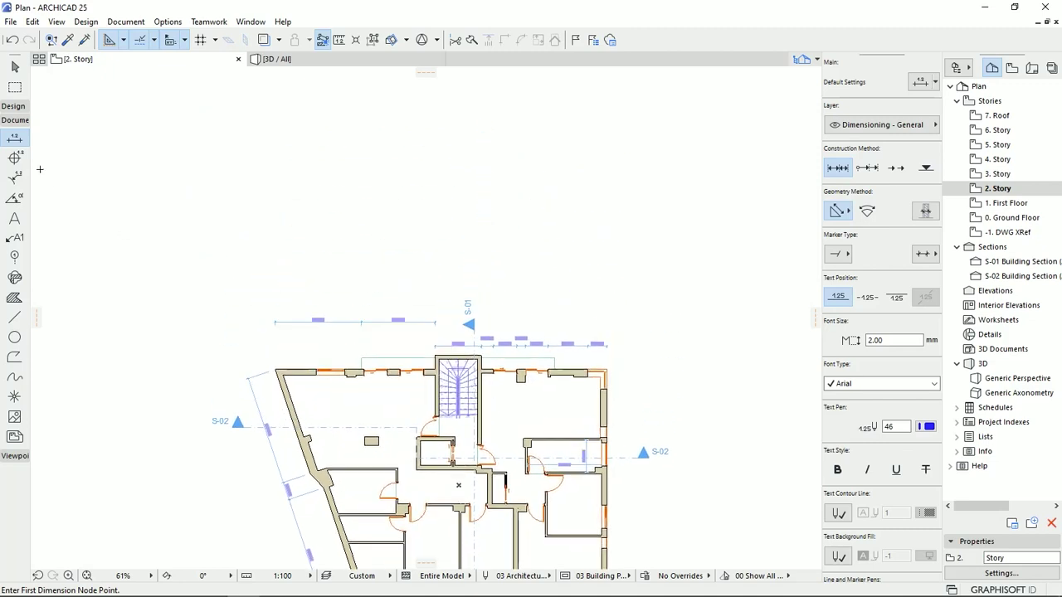
left_click(14, 106)
left_click(14, 124)
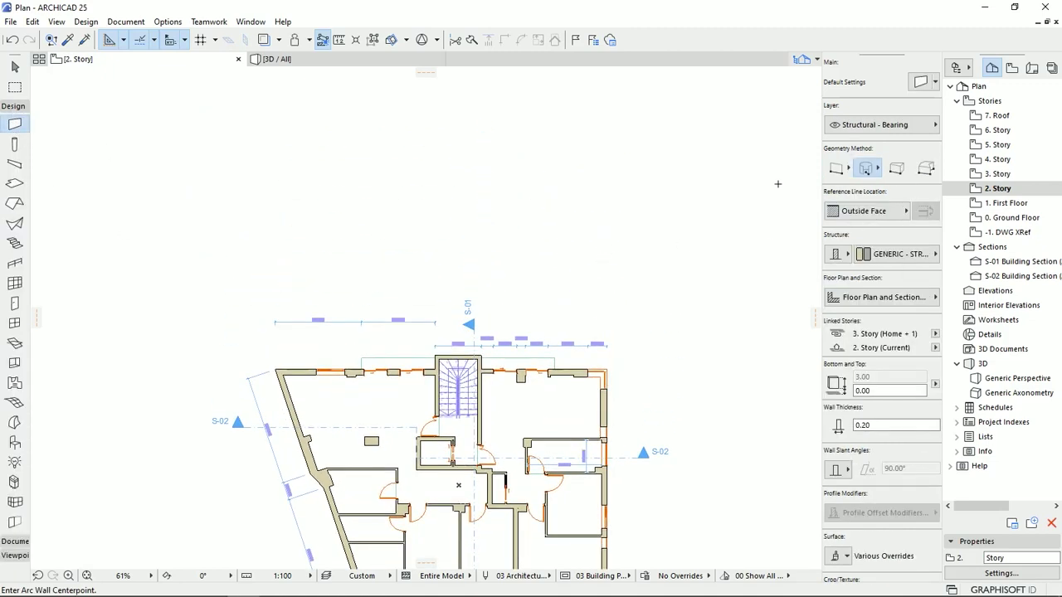
left_click(380, 217)
left_click(461, 214)
left_click(331, 157)
middle_click_drag(409, 174, 448, 272)
scroll(450, 272, "up", 2)
Step: Dimension the curved wall end to end with the Arc Length geometry method, placing the dimension line just outside its outer face
left_click(13, 107)
left_click(14, 119)
left_click(15, 139)
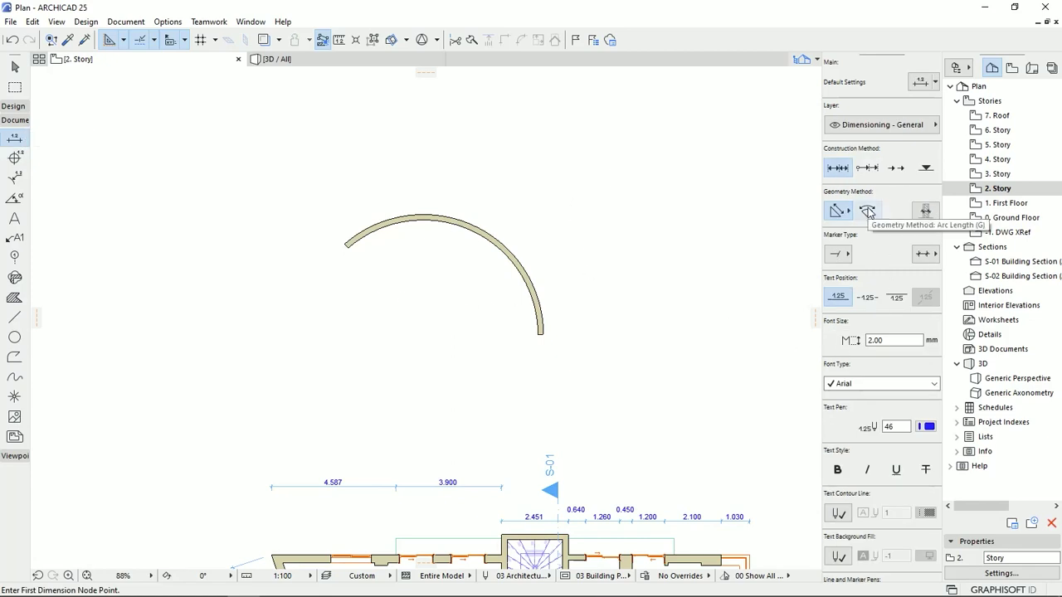
left_click(868, 212)
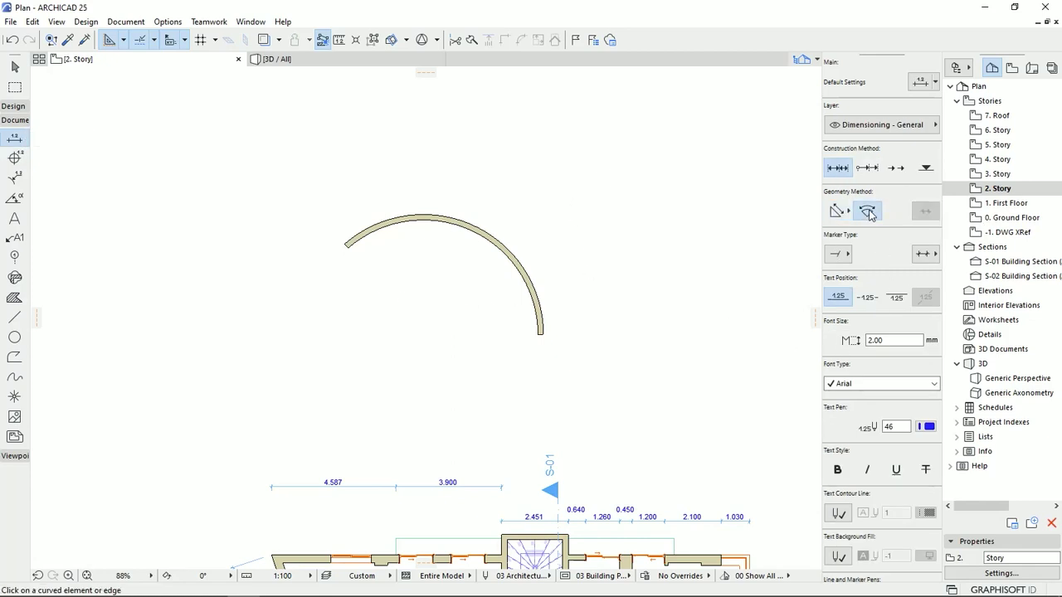
left_click(349, 239)
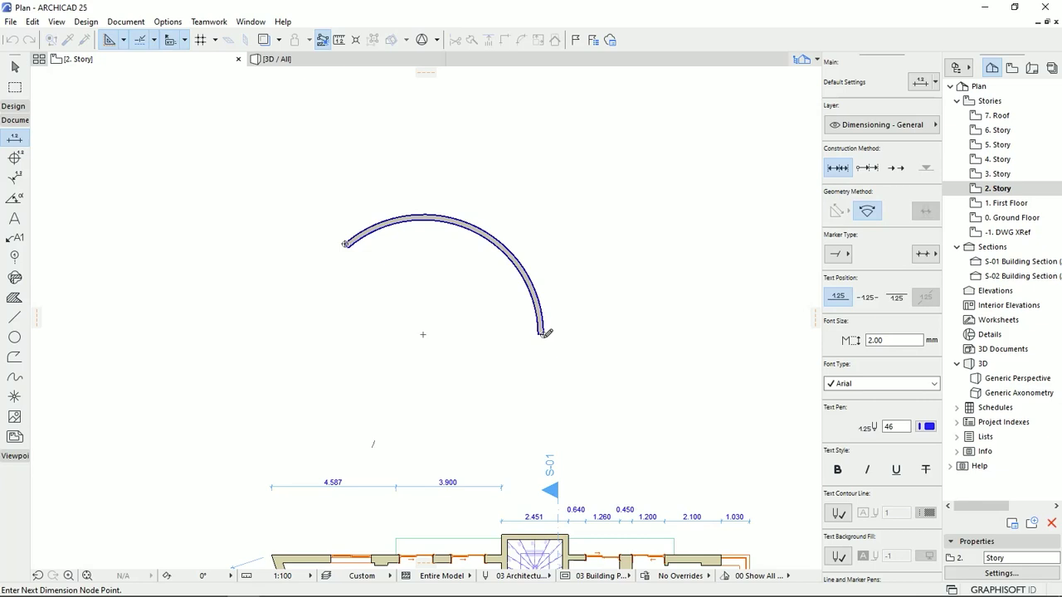
left_click(544, 333)
double_click(498, 188)
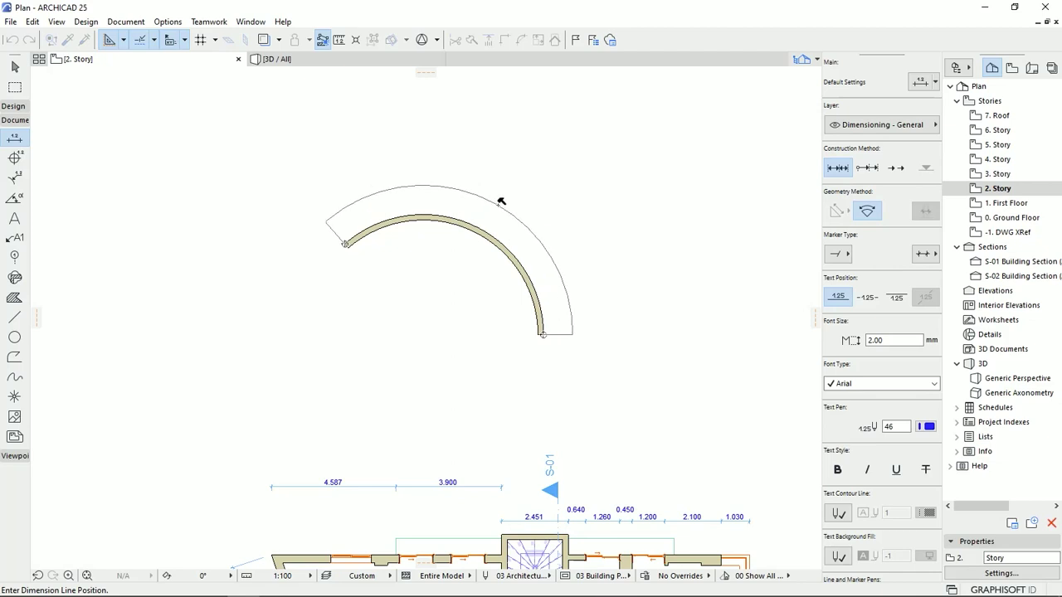
left_click(497, 207)
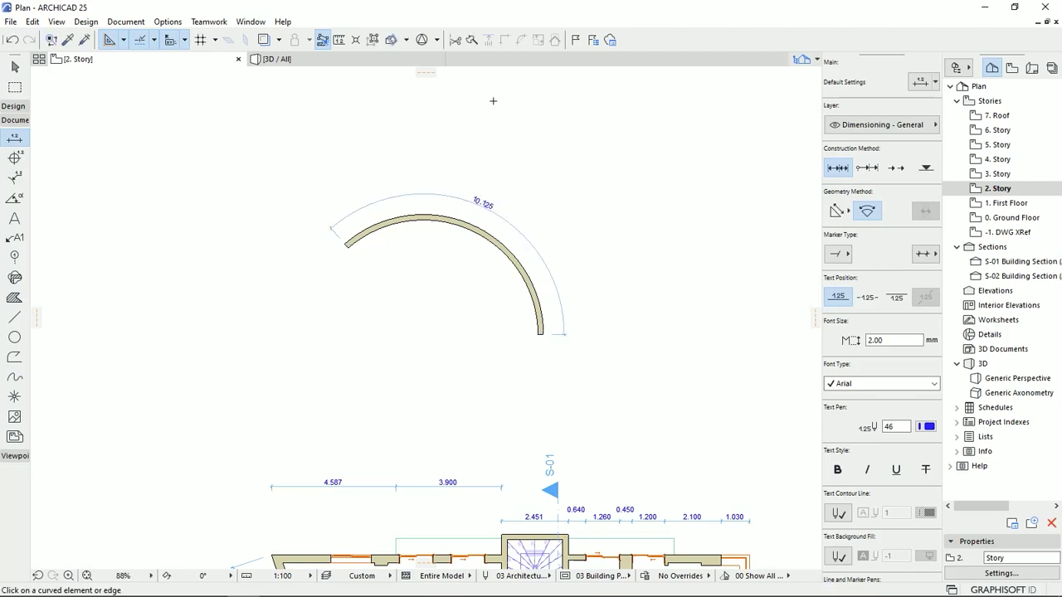
Step: Select the dimension chain above the staircase and adjoining facade, and try it without witness lines, then with short fixed ones
scroll(885, 444, "down", 3)
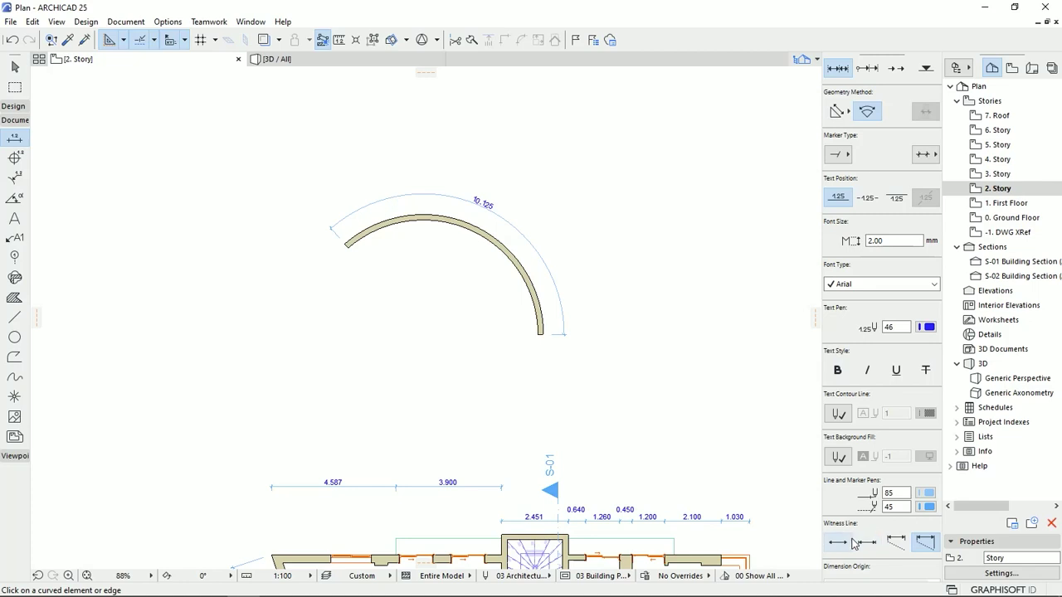
scroll(853, 510, "down", 3)
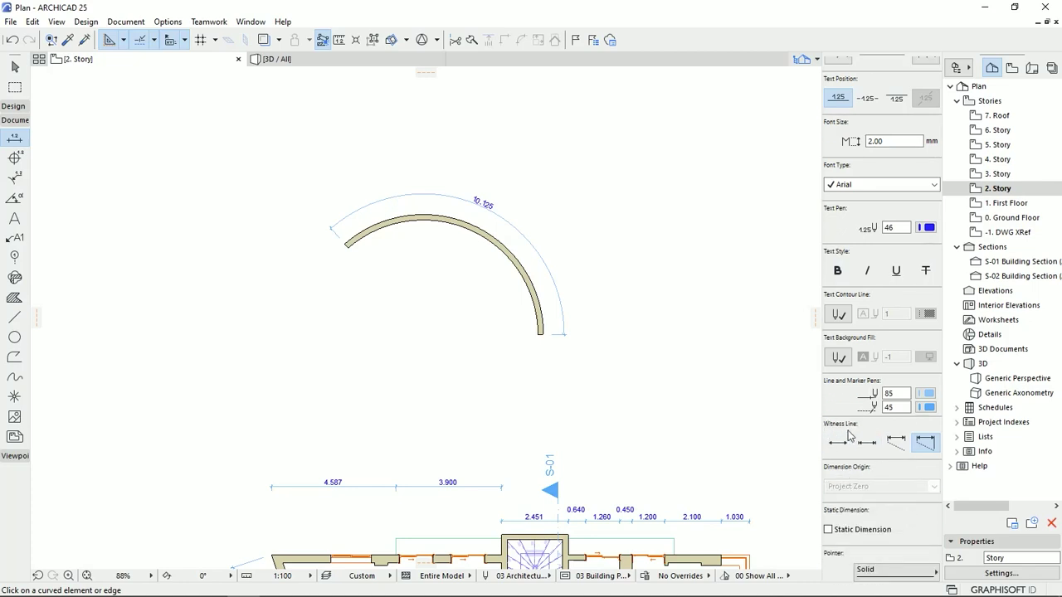
scroll(572, 448, "up", 4)
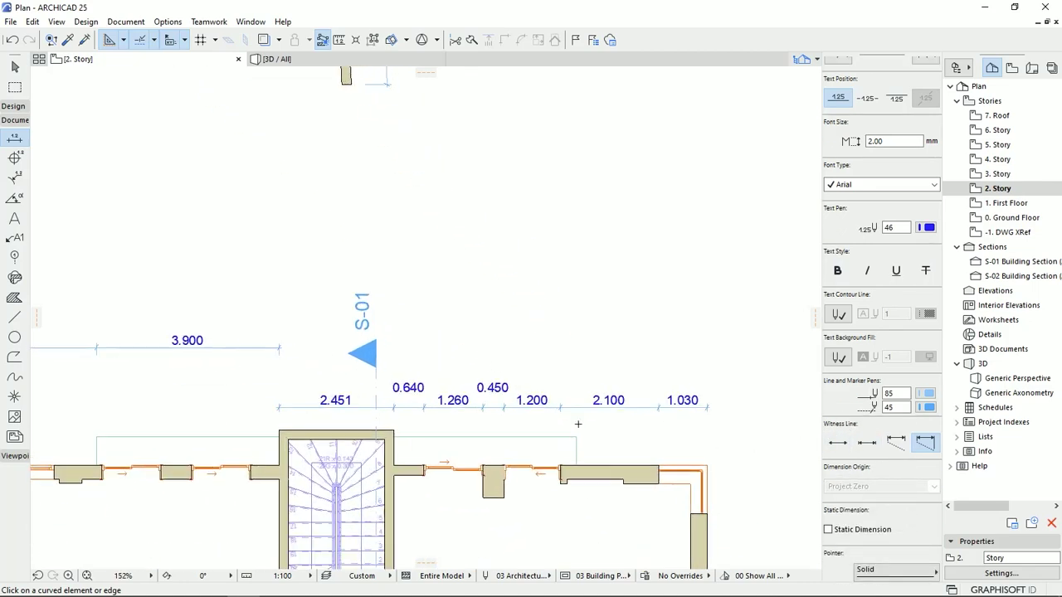
left_click(15, 66)
left_click(581, 407)
scroll(696, 470, "up", 3)
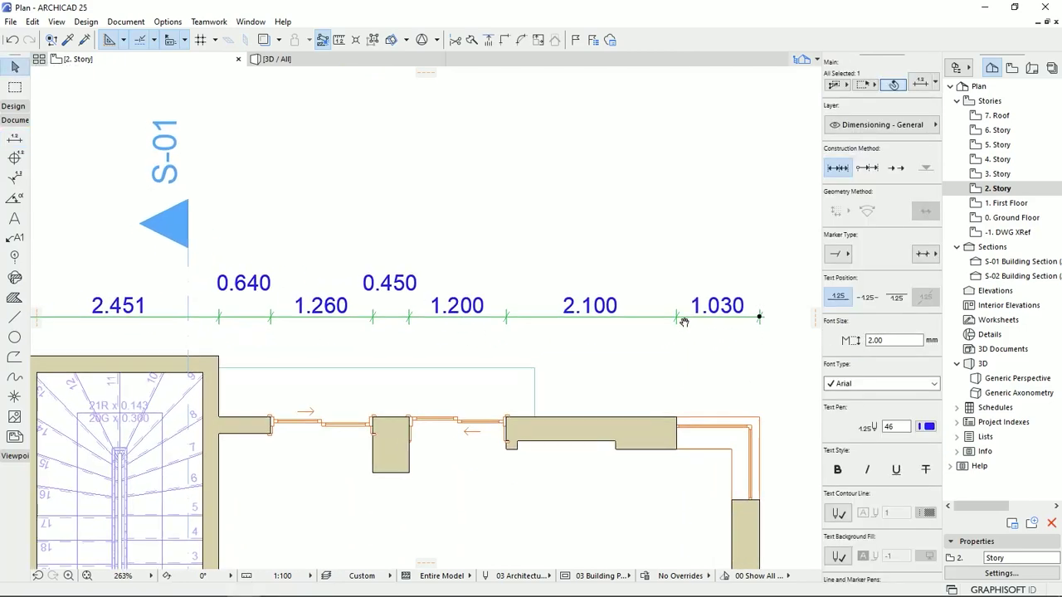
scroll(866, 383, "down", 6)
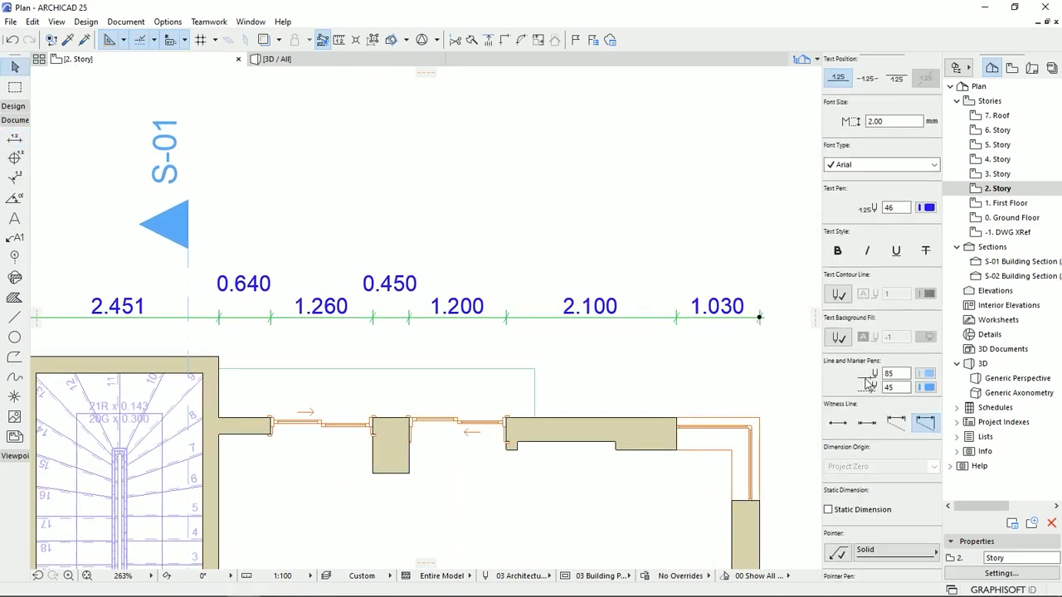
left_click(838, 424)
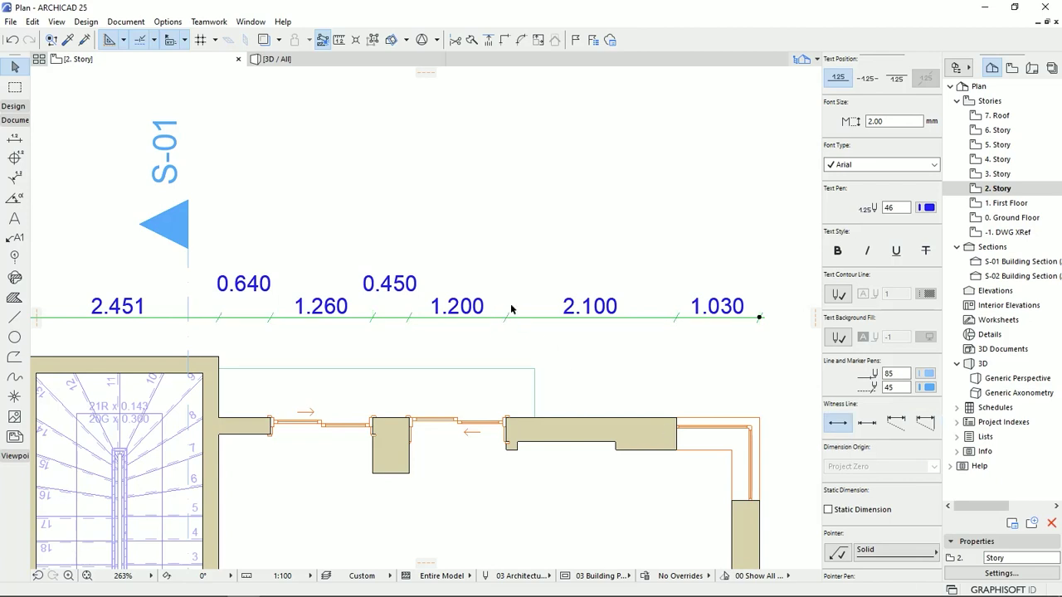
left_click(866, 424)
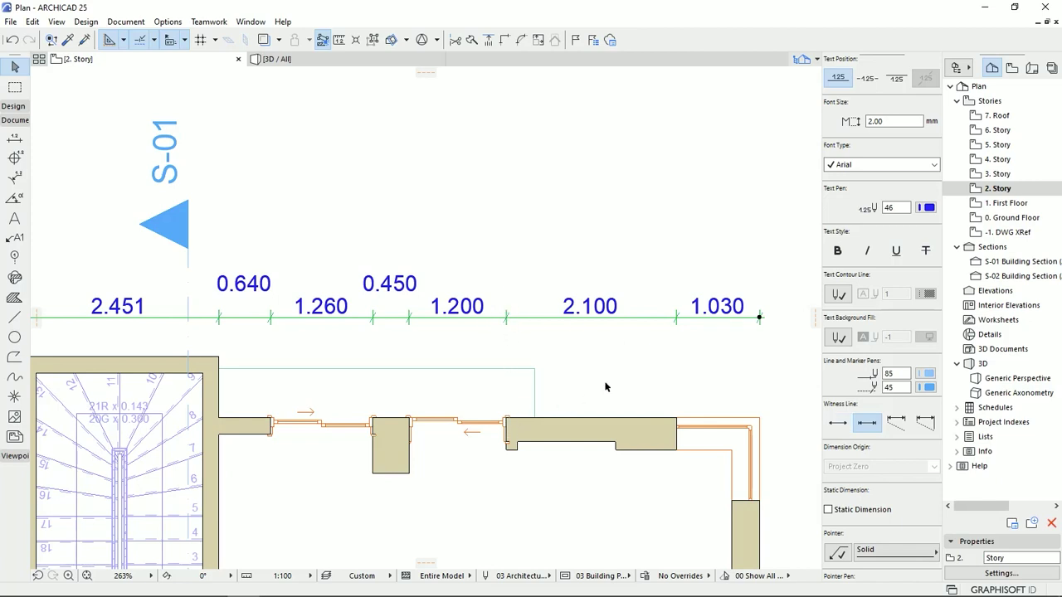
Step: Try custom witness lines stretched about 0.97 m toward the facade on the selected chain, then switch it to dynamic witness lines
left_click(896, 423)
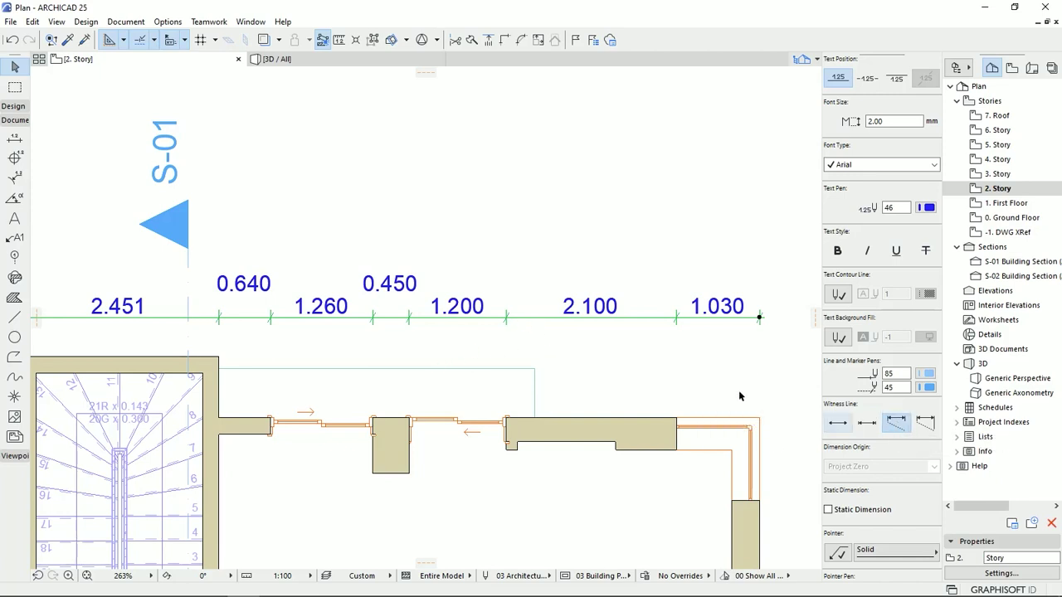
left_click(651, 318)
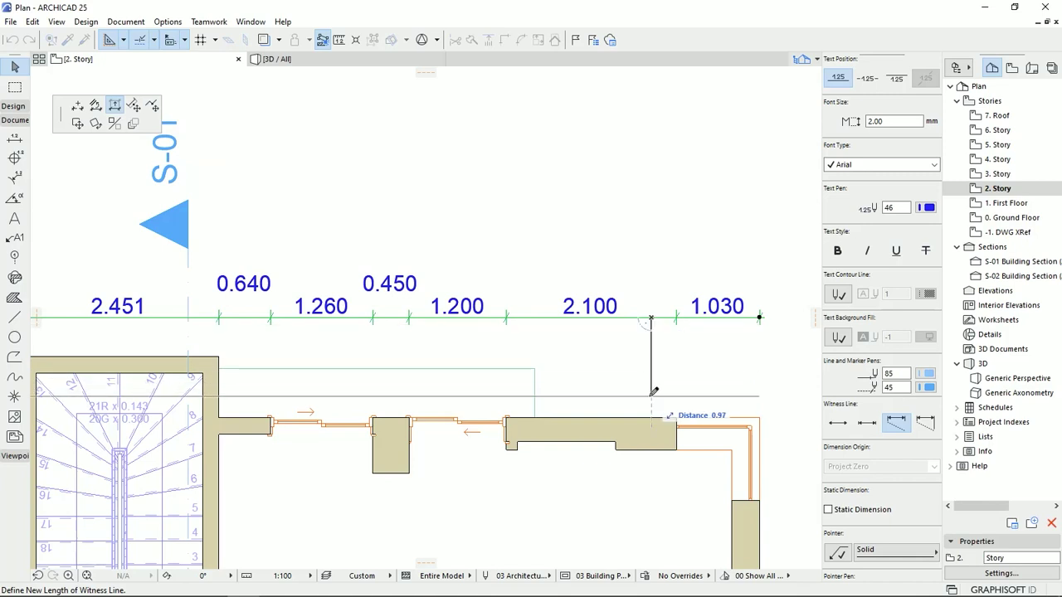
left_click(693, 396)
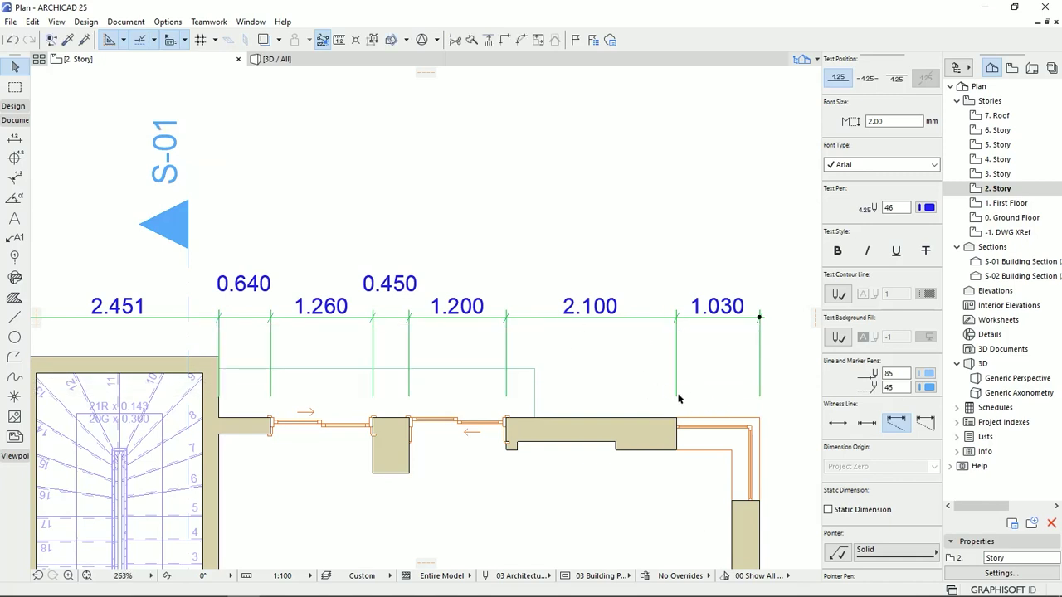
left_click(926, 423)
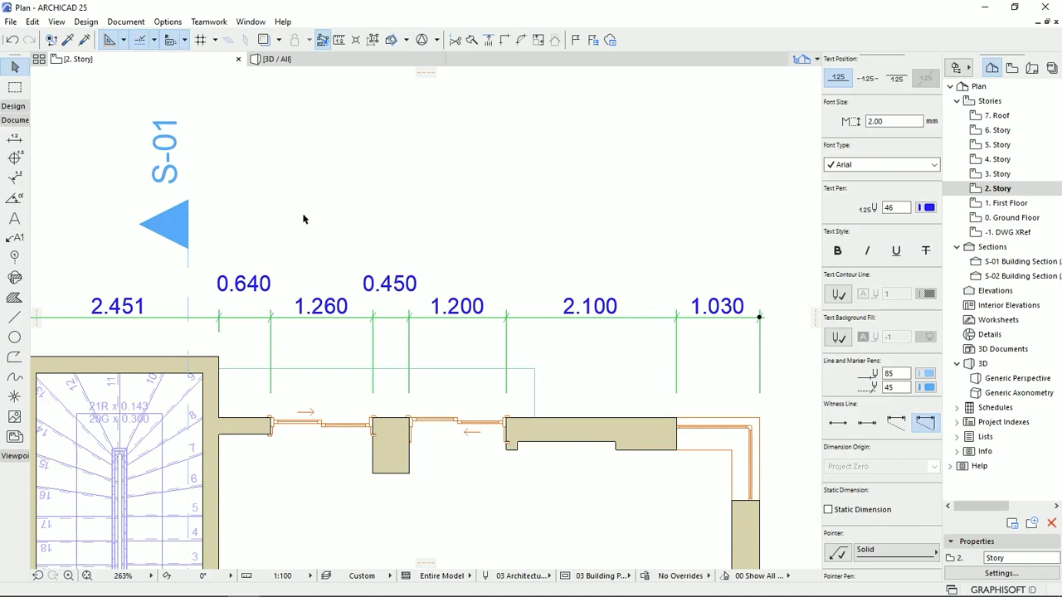
Step: Place a level dimension in the central corridor below the elevator shaft and move its text close to the marker
scroll(306, 216, "down", 6)
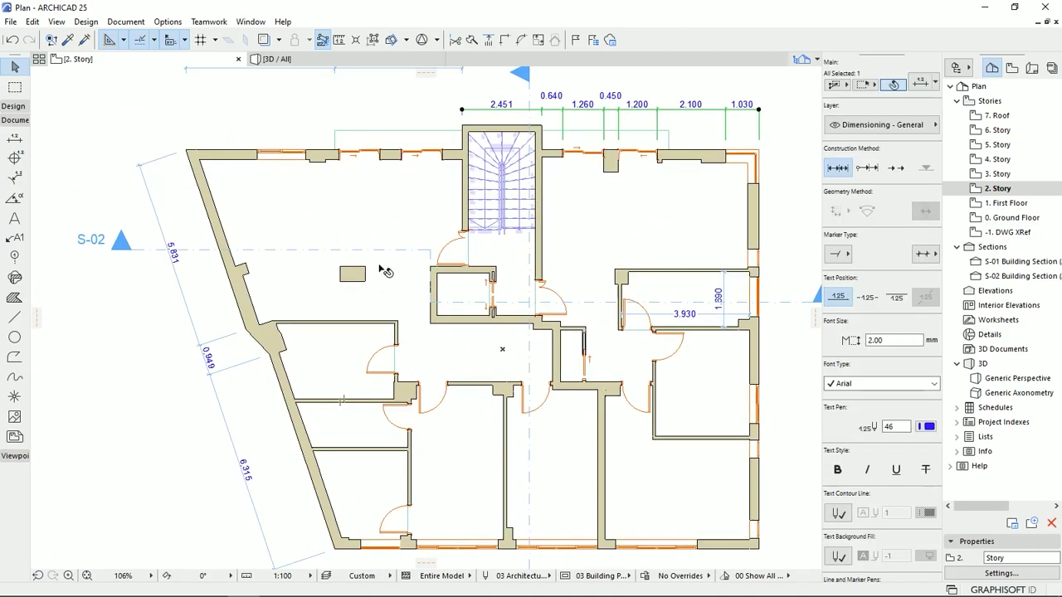
left_click(14, 158)
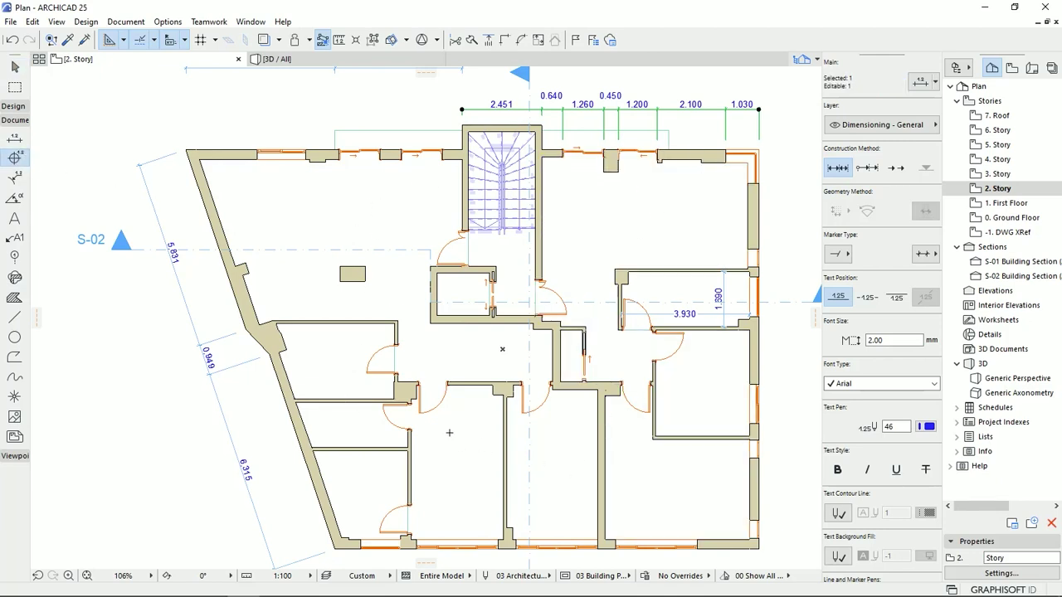
scroll(453, 349, "up", 4)
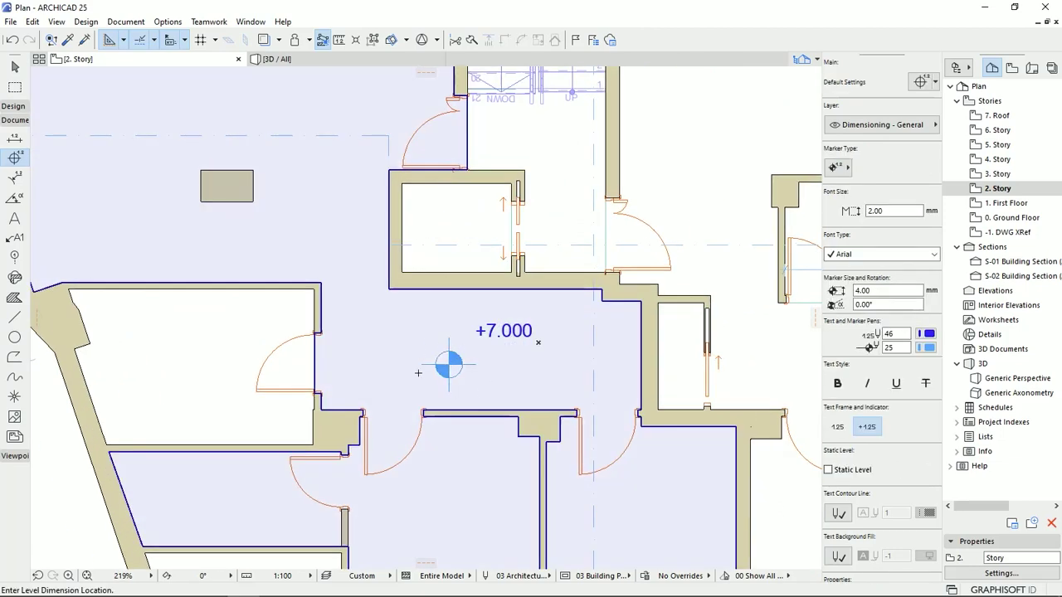
scroll(419, 372, "up", 3)
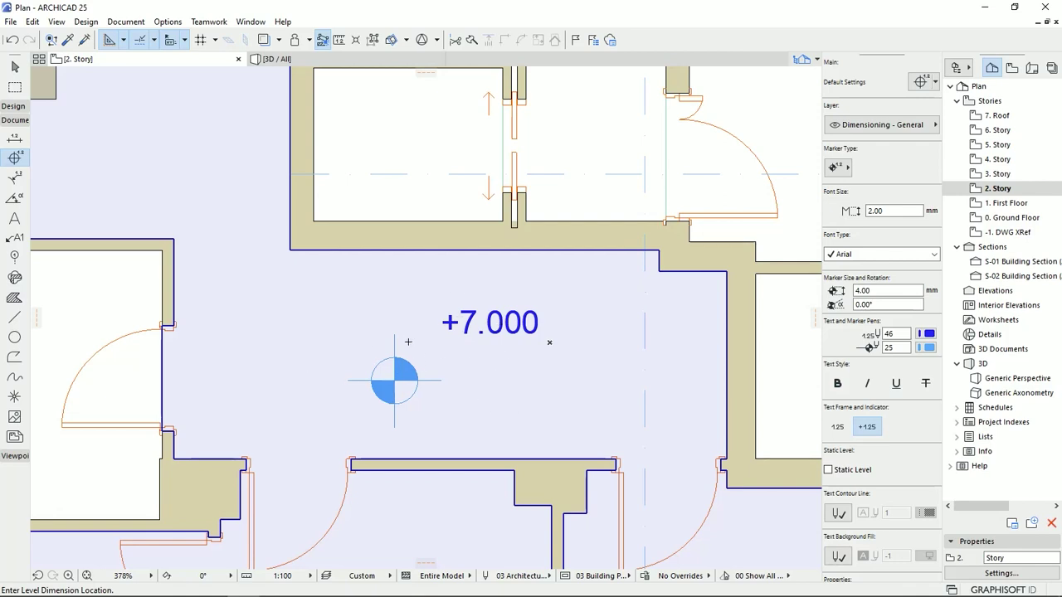
middle_click_drag(499, 370, 552, 337)
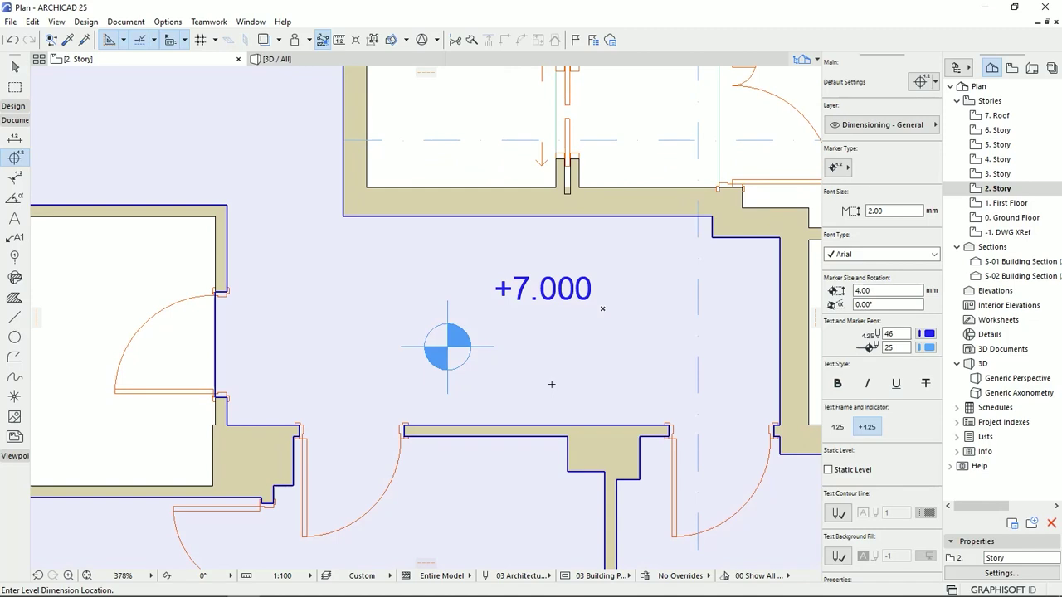
key("Escape")
left_click(526, 298)
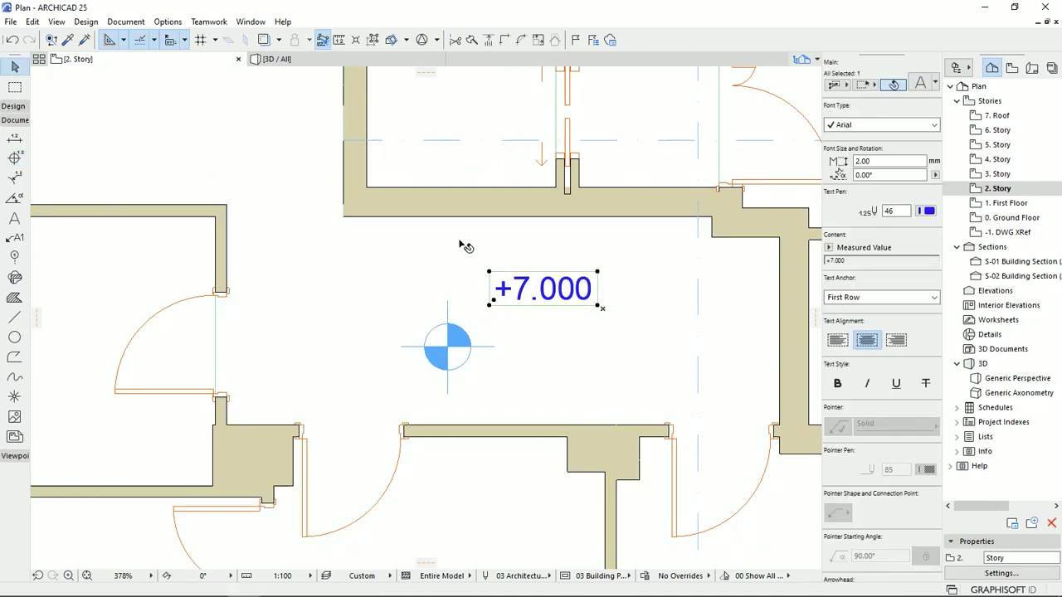
left_click_drag(492, 307, 466, 325)
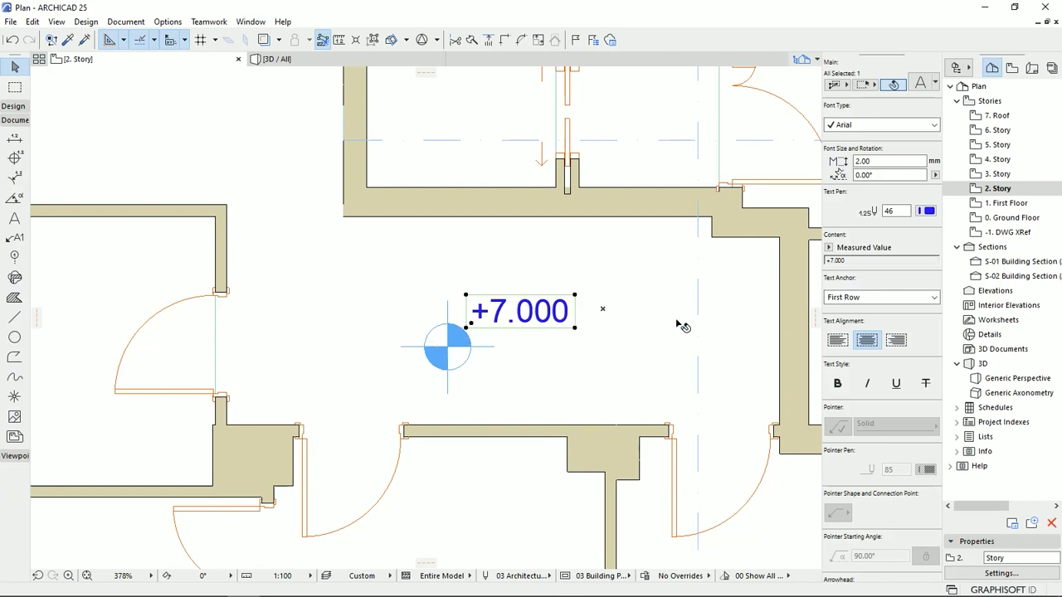
Step: Switch the level dimension's text from measured value to custom text and enter +4.00
left_click(847, 249)
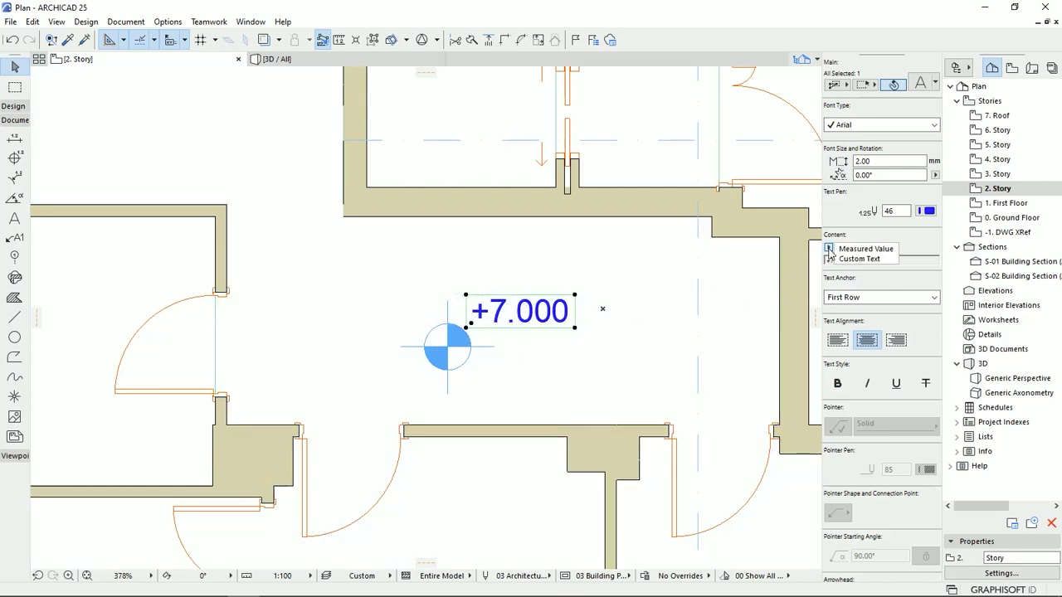
left_click(860, 259)
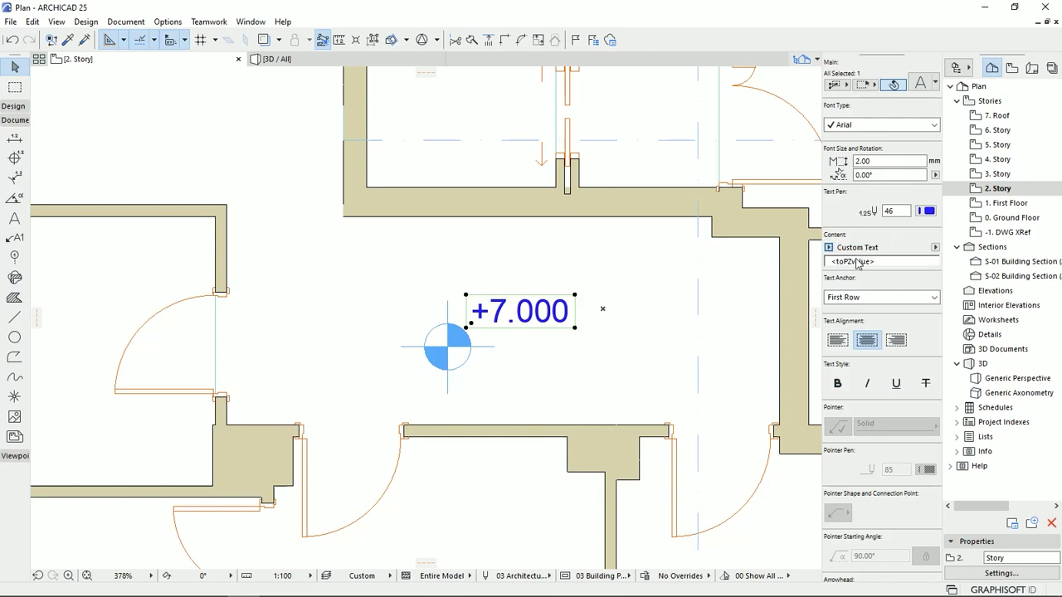
left_click_drag(887, 263, 772, 273)
key("Delete")
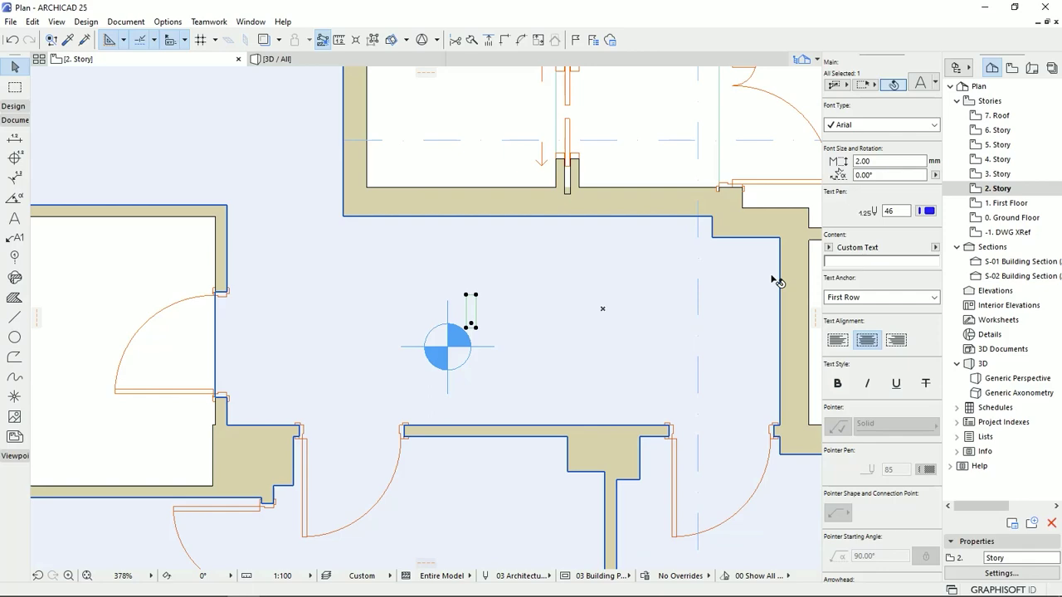
type("+4.00")
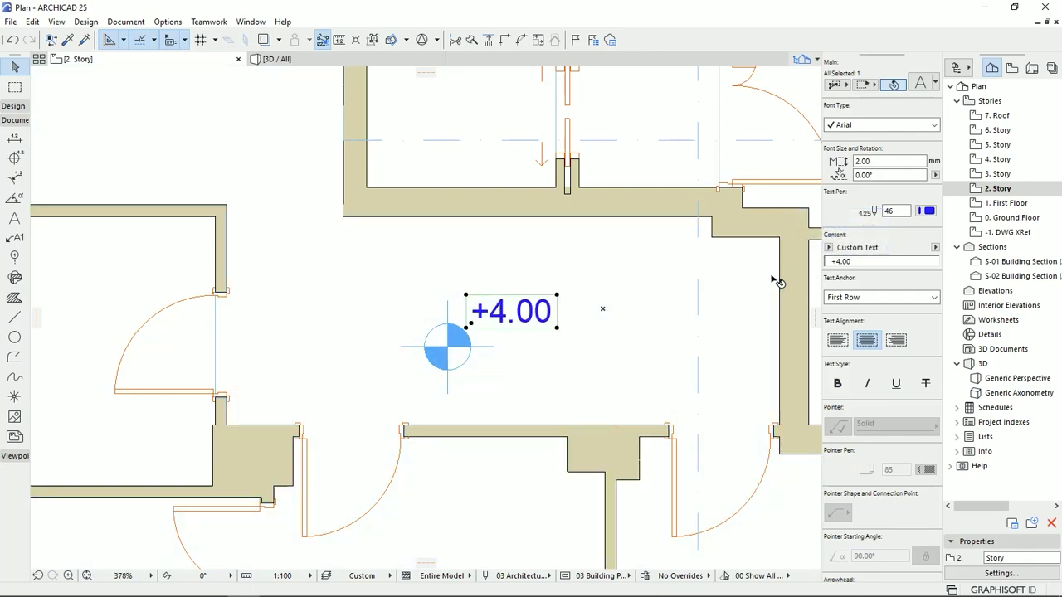
left_click(592, 369)
Step: Compare the First Floor, 3. Story and 4. Story plans with the 2. Story plan, ending on the 2. Story
scroll(592, 367, "down", 6)
middle_click_drag(592, 368, 458, 337)
left_click(753, 378)
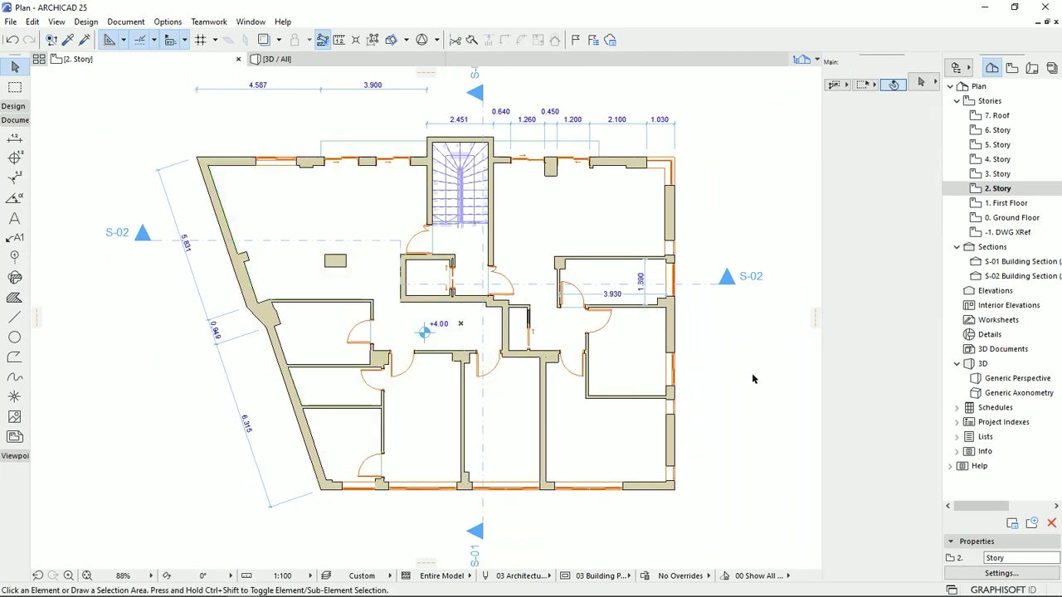
double_click(1001, 204)
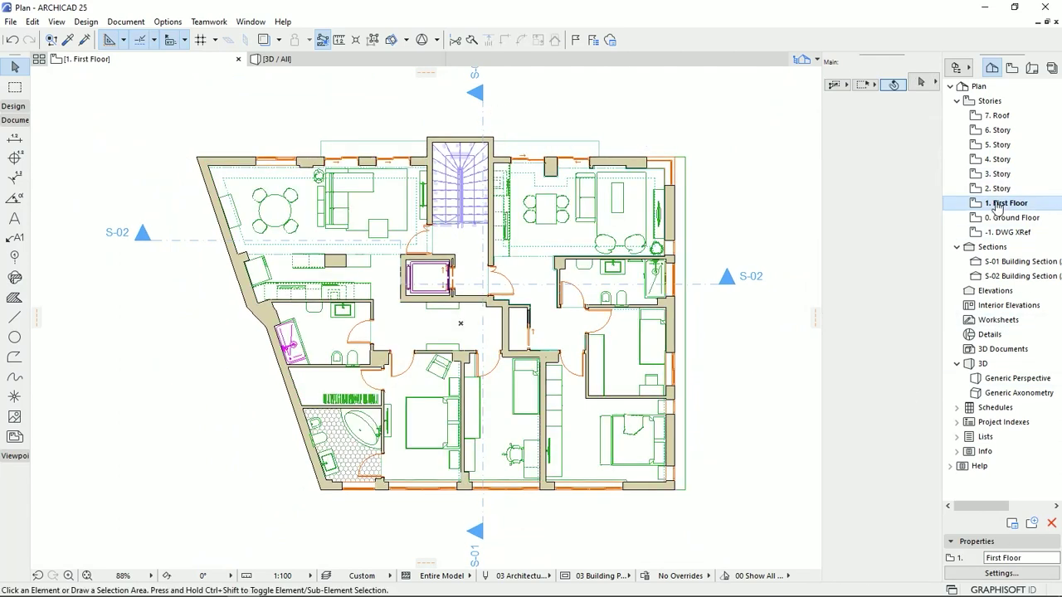
double_click(998, 189)
double_click(997, 174)
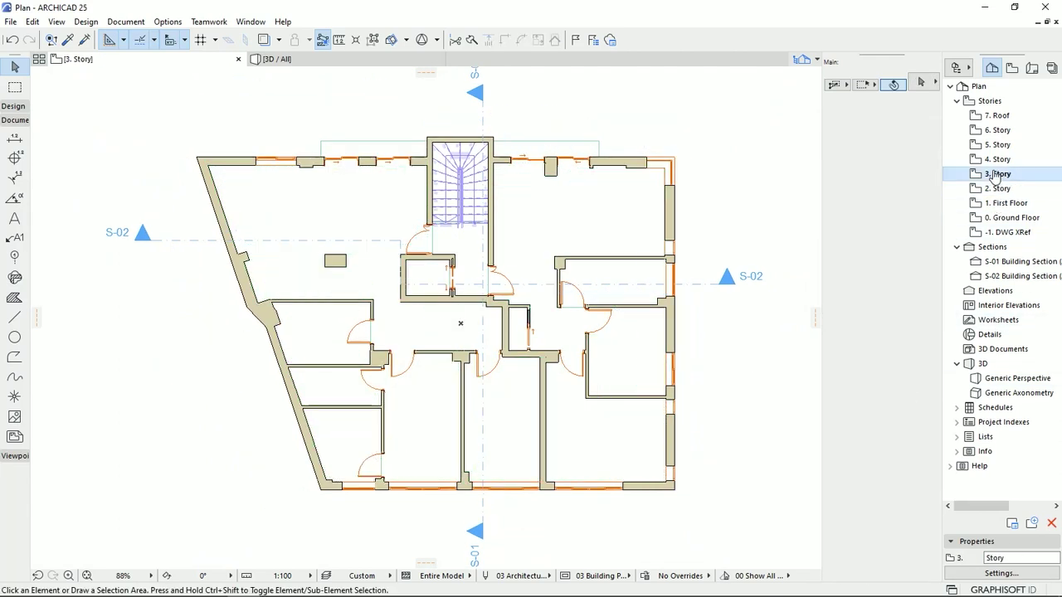
left_click(996, 160)
double_click(998, 189)
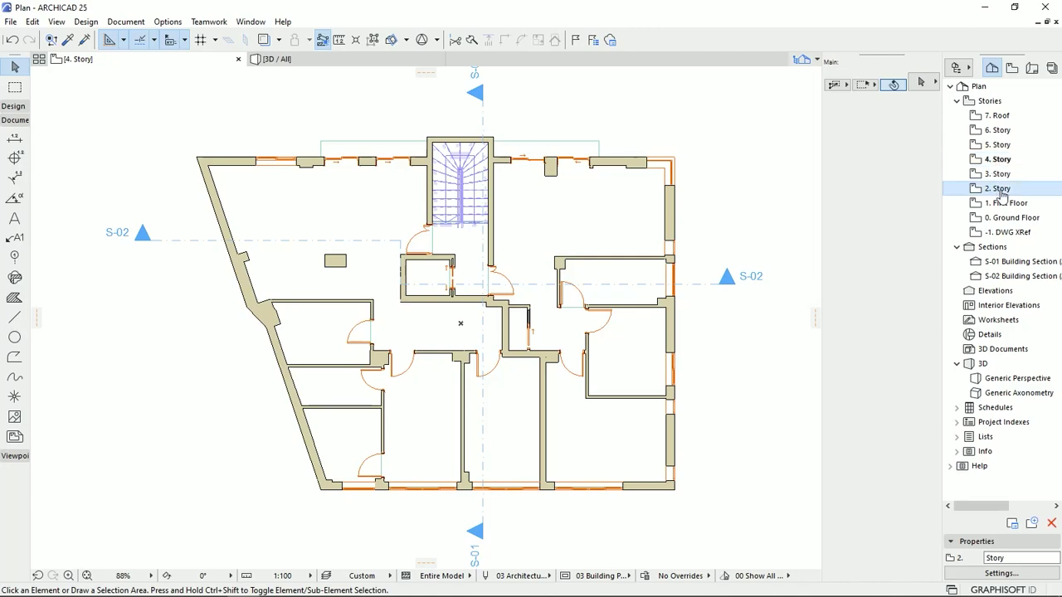
Step: Select the level dimension's text and check the story elevations in Story Settings, leaving them unmodified
scroll(419, 313, "up", 6)
left_click(426, 311)
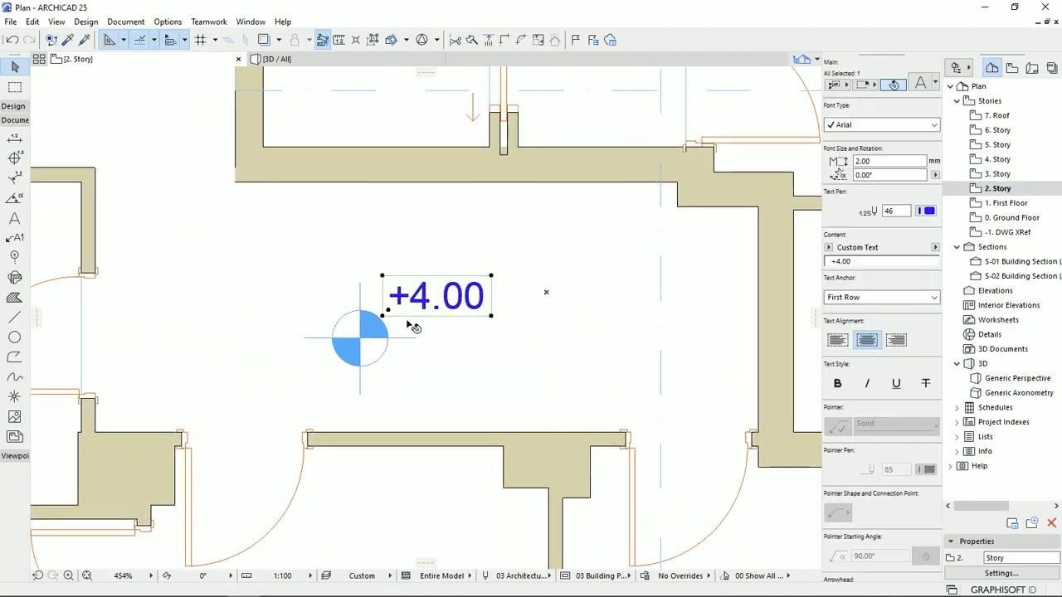
left_click(863, 262)
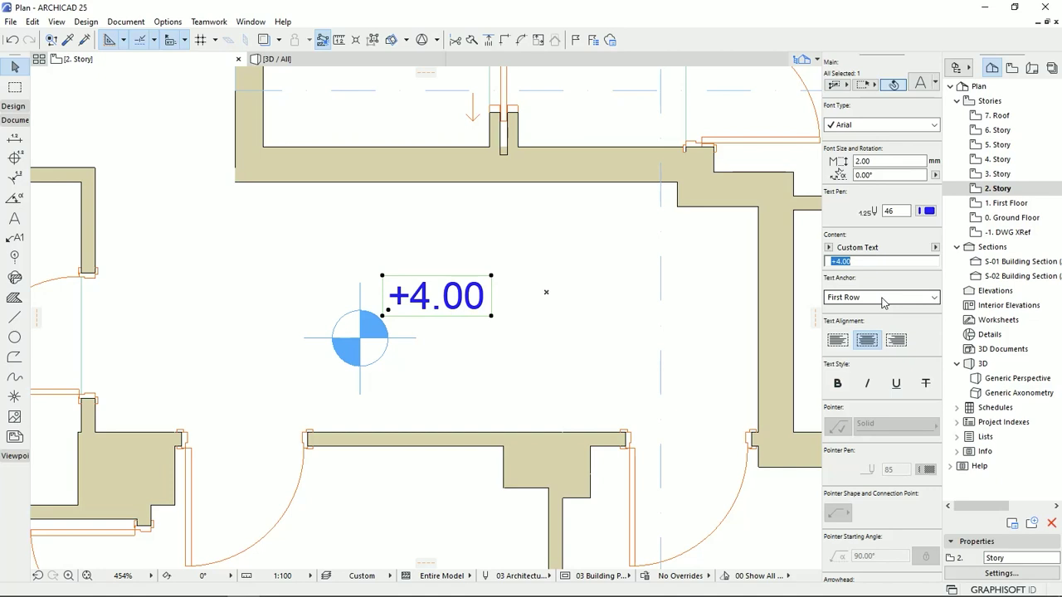
left_click(1001, 573)
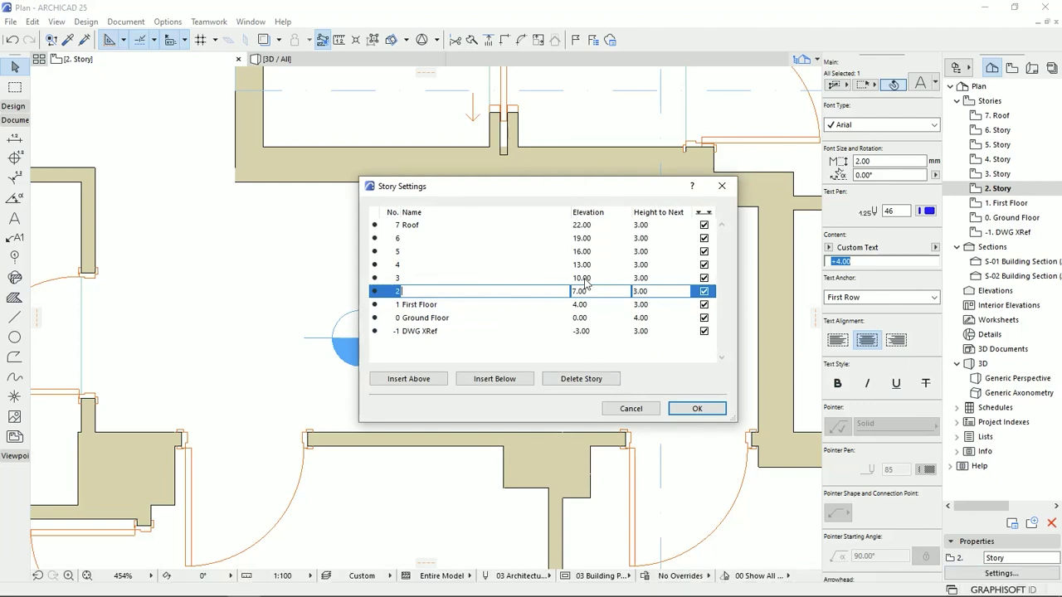
left_click(630, 409)
Step: Replace the level dimension's custom text with +19.00, and add +16.00 and +13.00 on separate rows beneath it
left_click(854, 262)
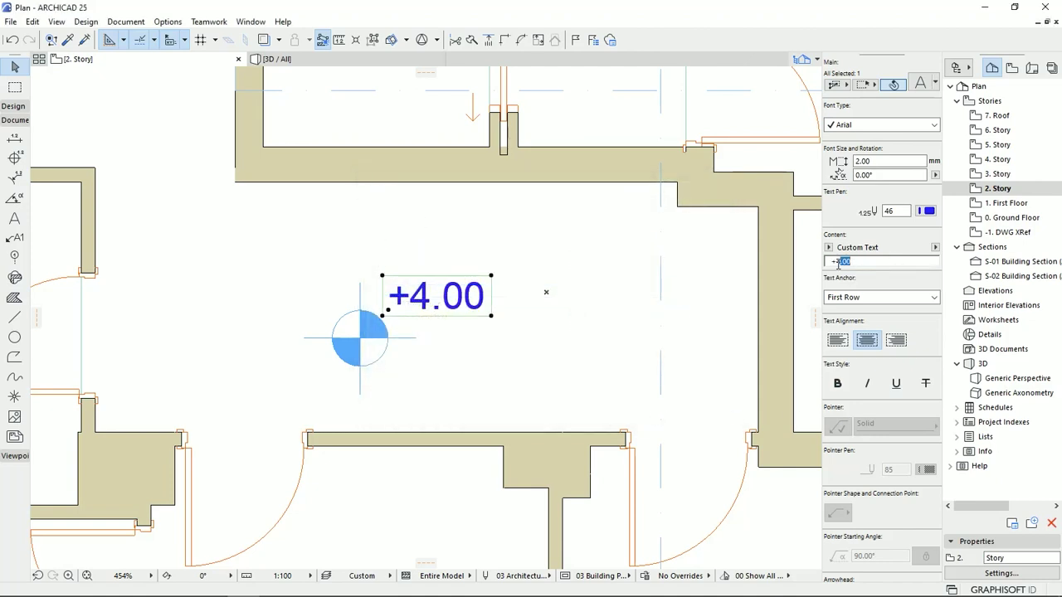
left_click_drag(836, 263, 865, 260)
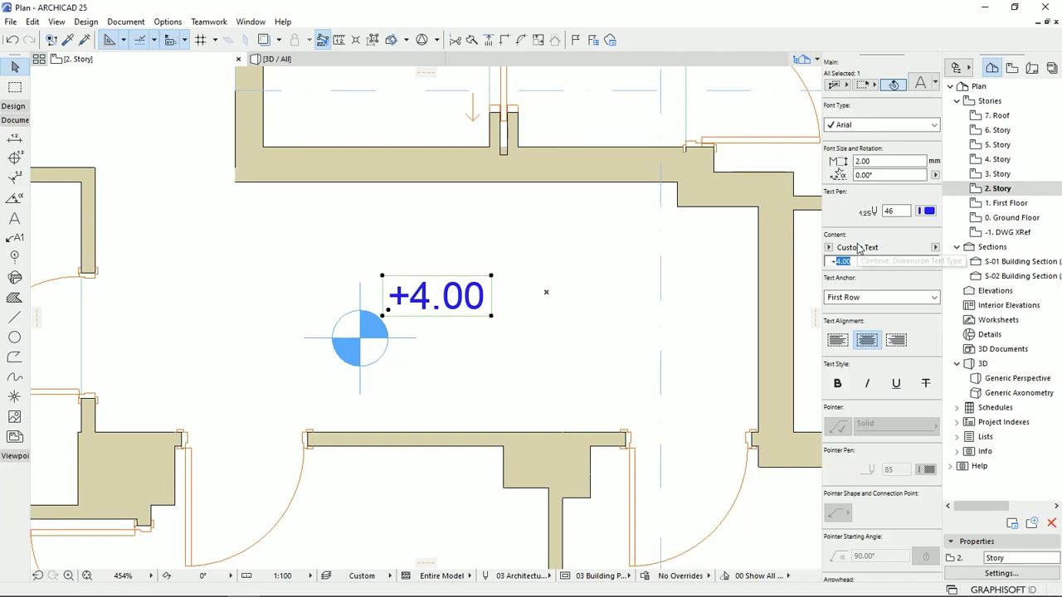
type("19.00")
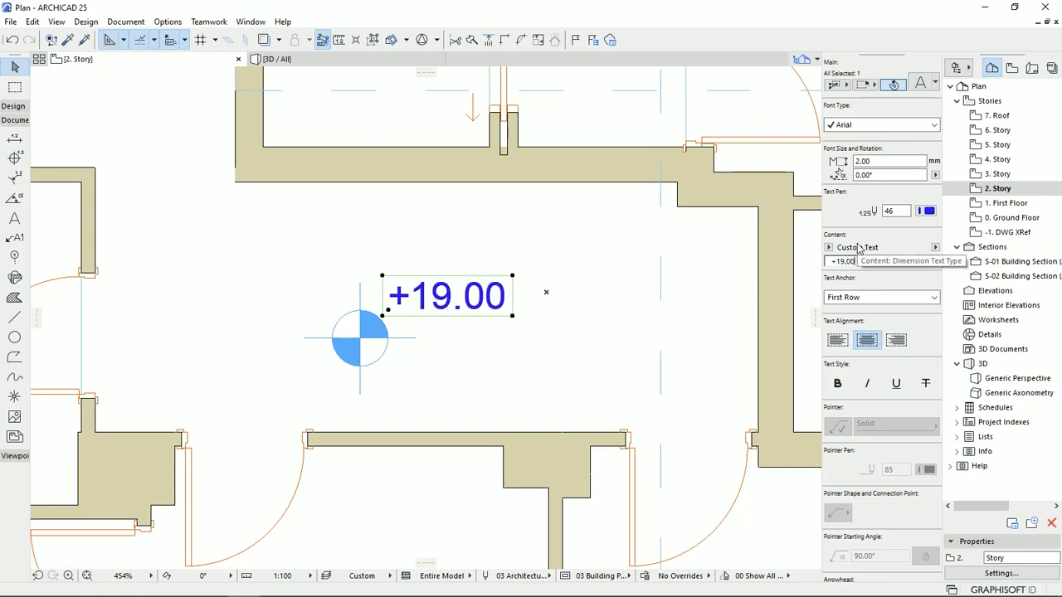
key("Return")
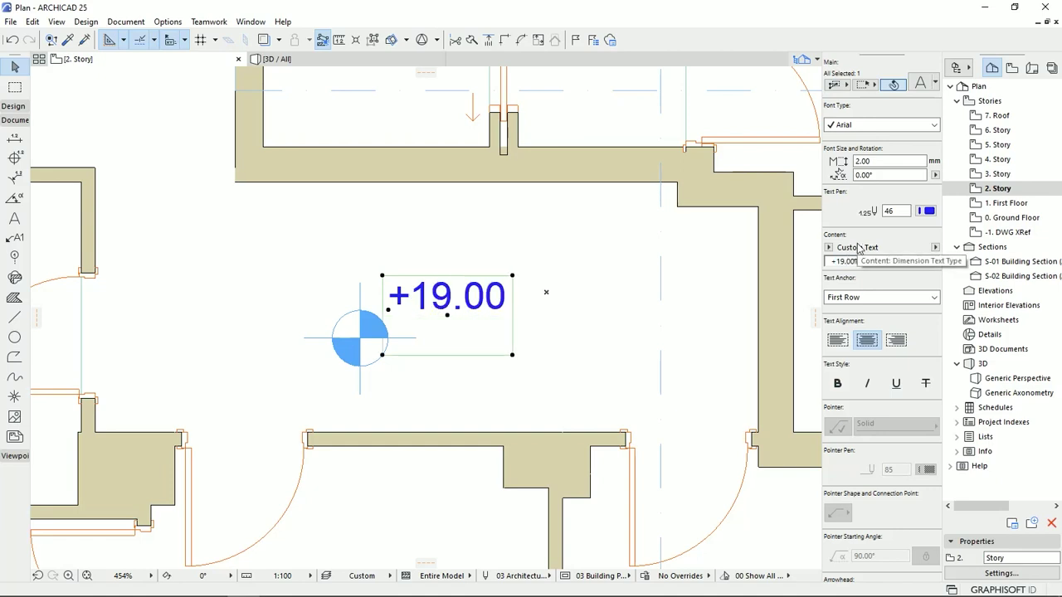
type("+")
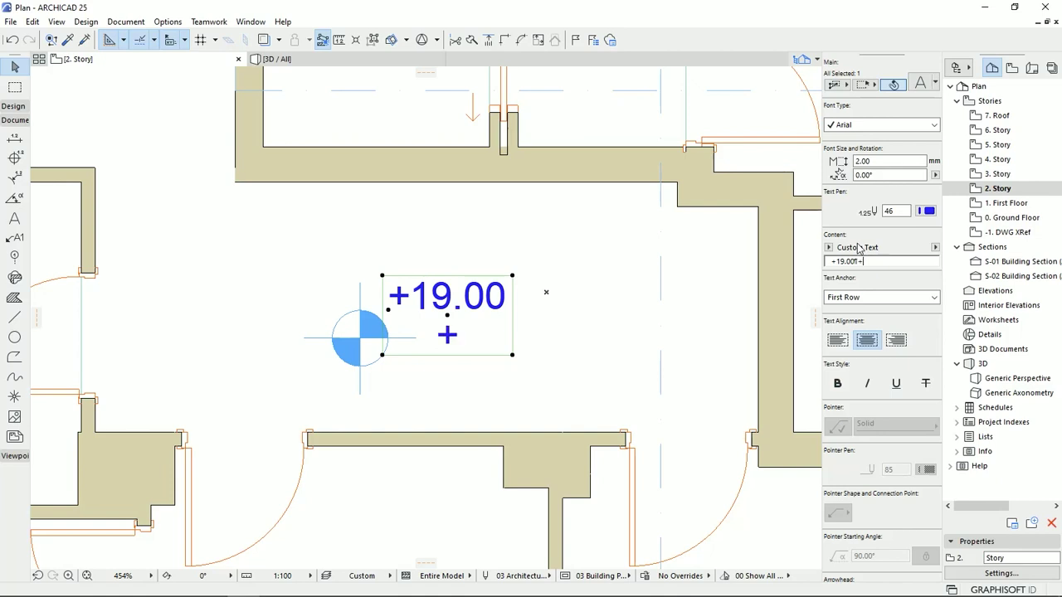
type("16.00")
key("Return")
type("+13.00")
key("Return")
Step: Complete the custom text with the rows +10.00, +7.00 and +4.00, making sure each value has its plus sign
type("10.00 +")
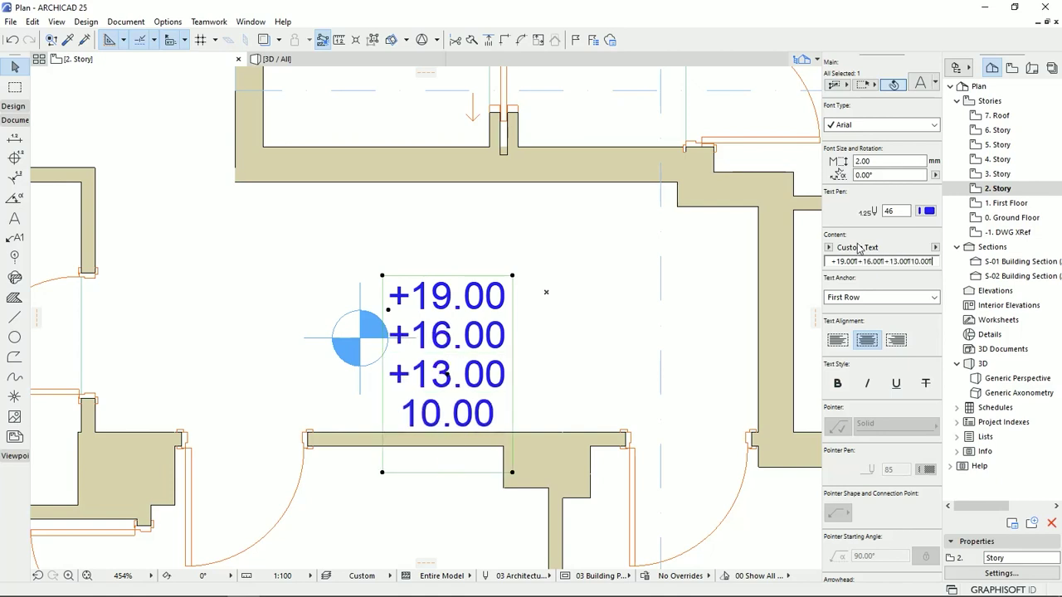
type("7.00")
key("Return")
type("+4.00")
left_click(900, 261)
type("+")
left_click(878, 261)
type("+")
Step: Move the stacked elevation text about 1.38 m straight up so its last row sits just above the level marker
left_click(546, 360)
left_click(462, 388)
scroll(485, 506, "down", 3)
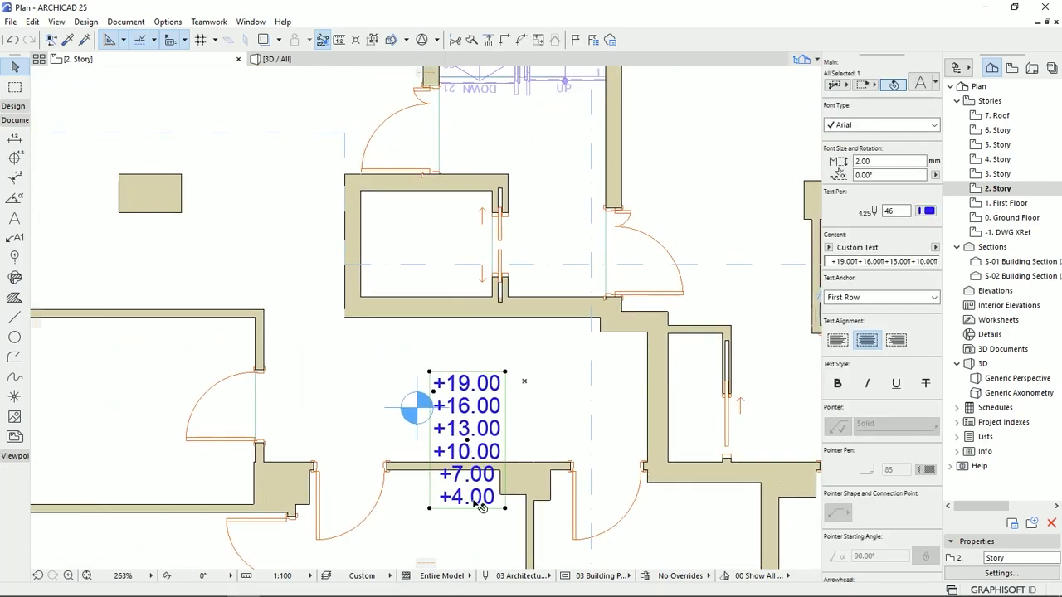
left_click(470, 445)
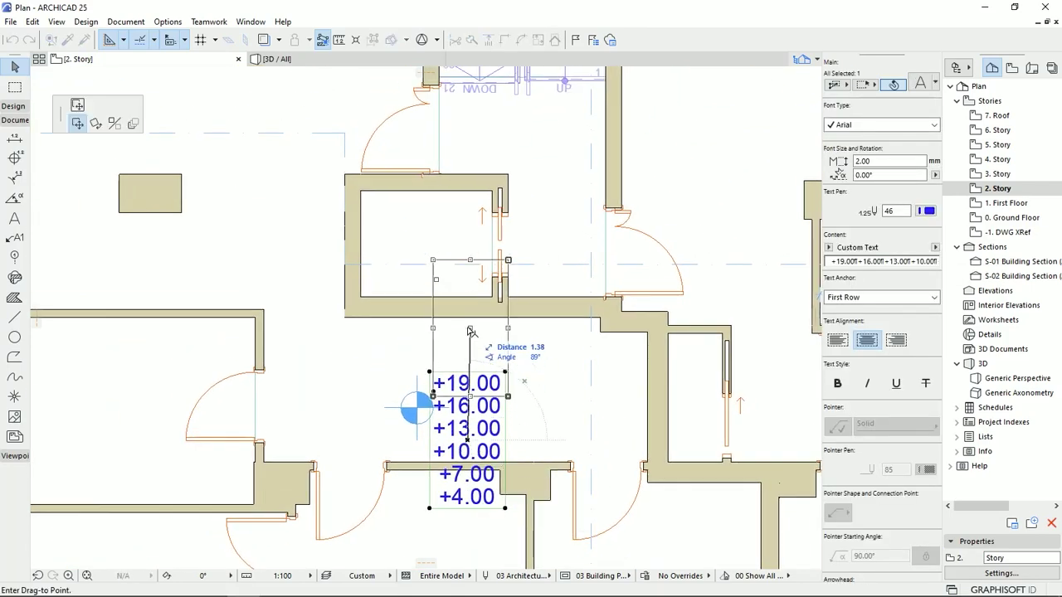
left_click(470, 329)
Step: Move the whole level dimension from the corridor into the large upper-left room, just above the freestanding column
middle_click_drag(474, 398, 517, 427)
left_click(461, 438)
scroll(589, 473, "down", 3)
left_click(517, 454)
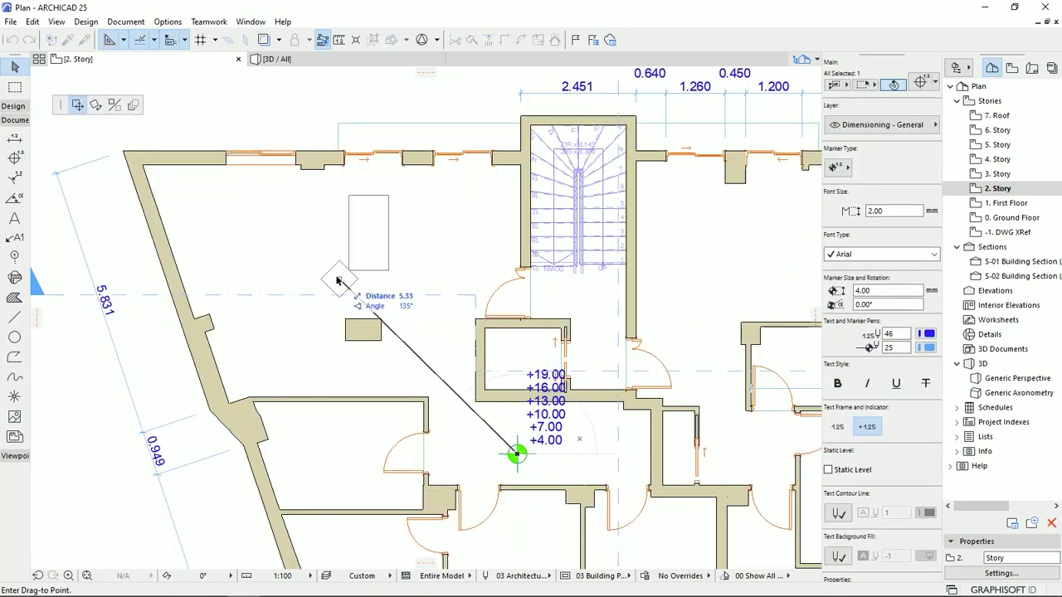
left_click(353, 280)
scroll(410, 351, "down", 3)
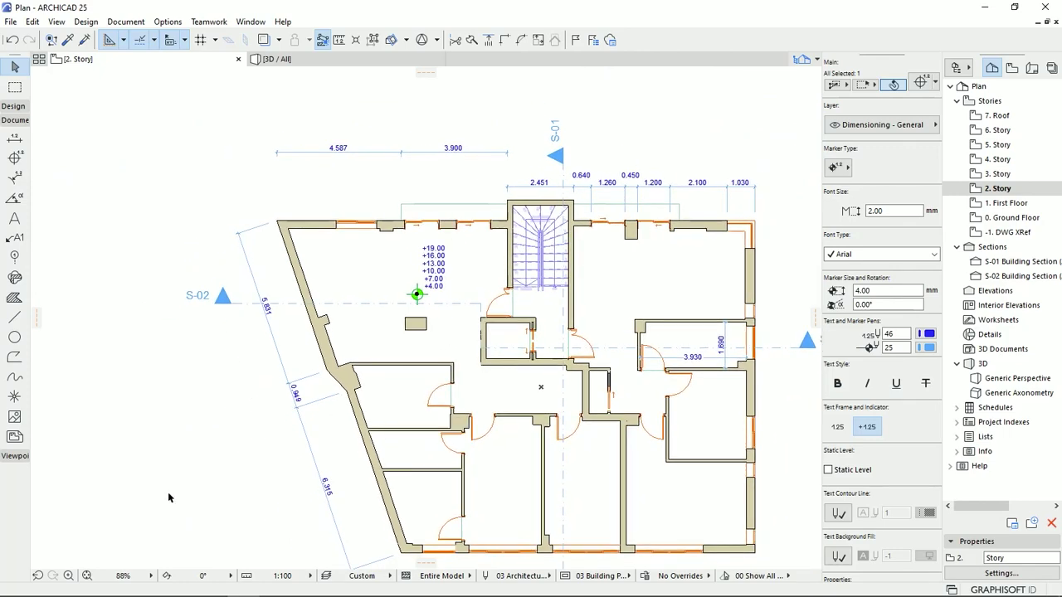
left_click(266, 456)
Step: Add a radial dimension to the inner face of the curved wall, place its text inside the arc, and select the dimension
middle_click_drag(567, 417, 512, 386)
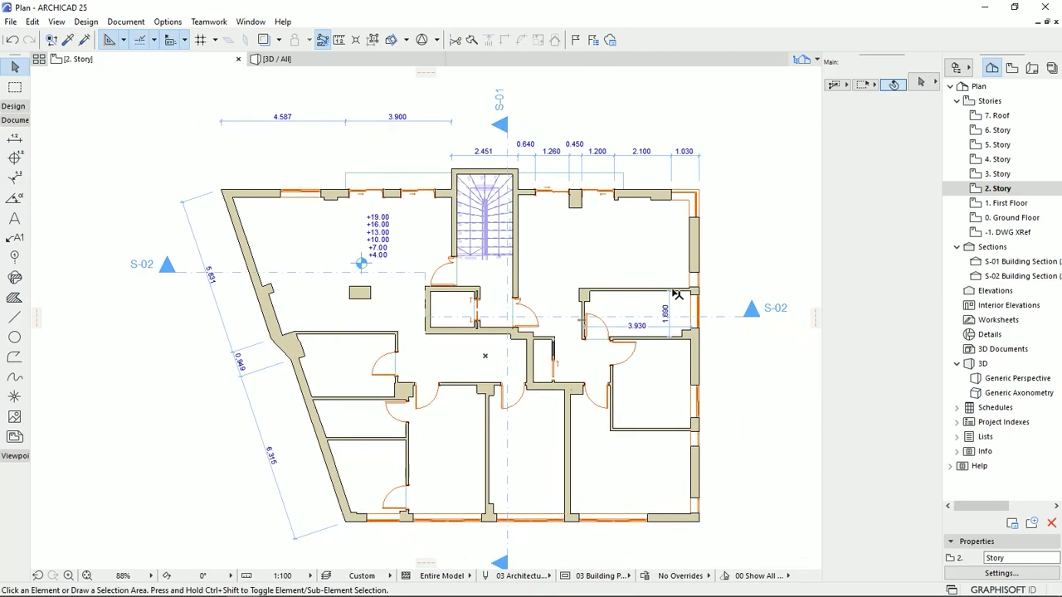
middle_click_drag(701, 493, 658, 481)
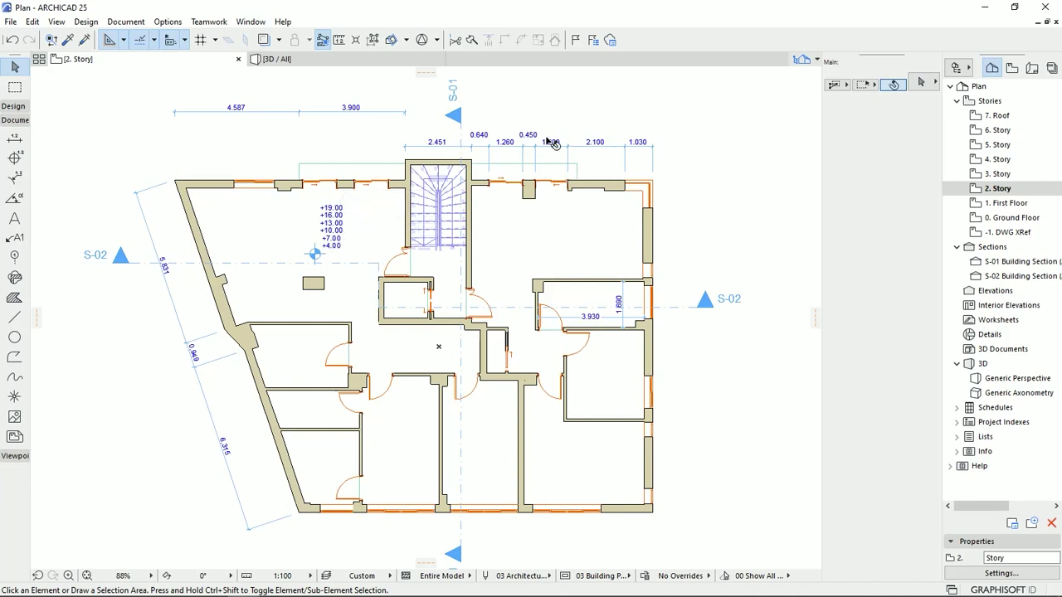
scroll(551, 143, "up", 5)
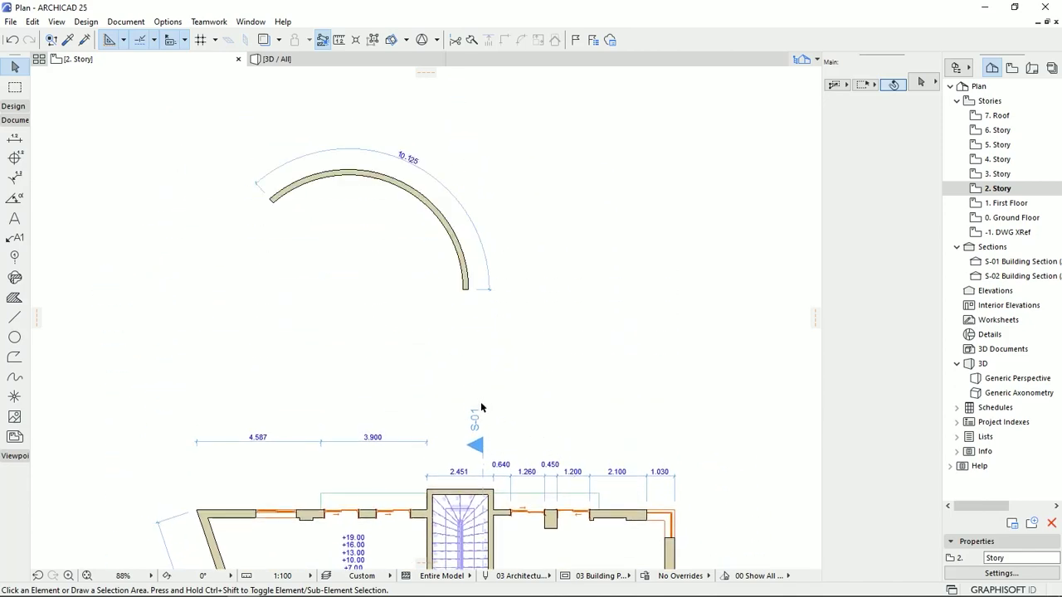
left_click(15, 178)
scroll(345, 216, "up", 2)
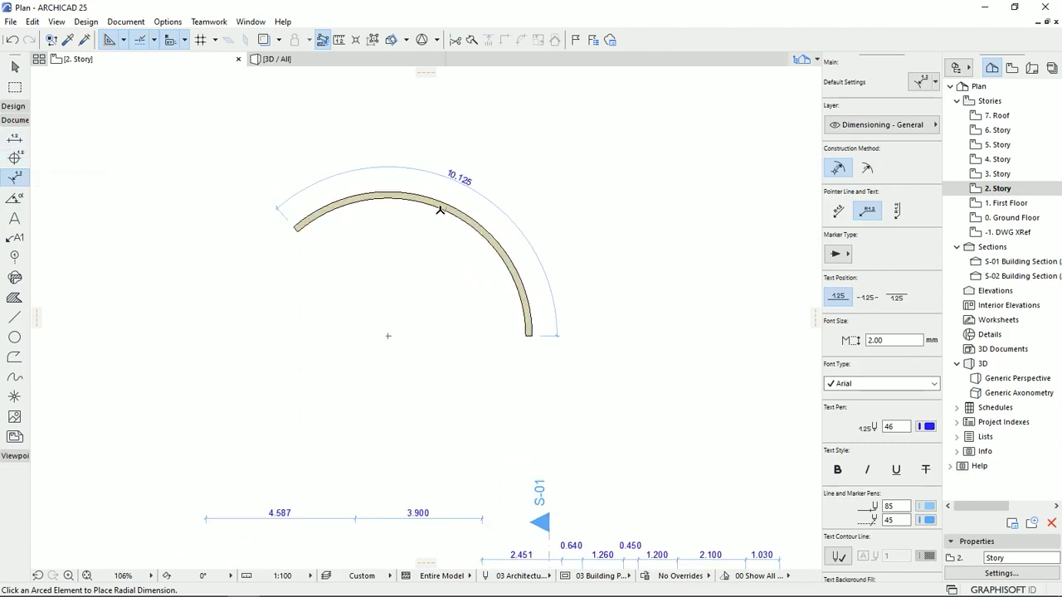
left_click(441, 209)
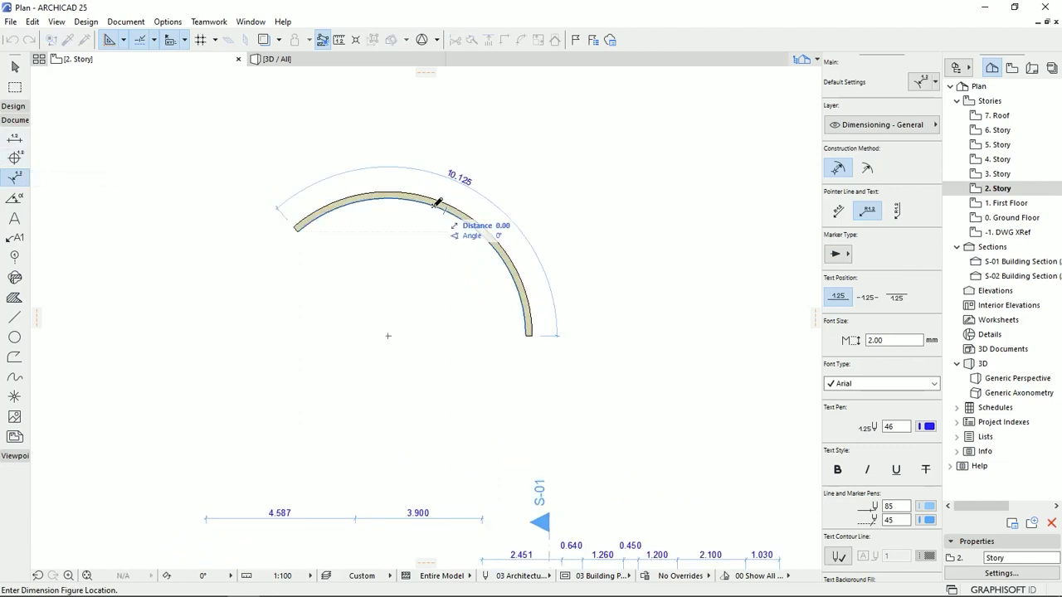
left_click(387, 246)
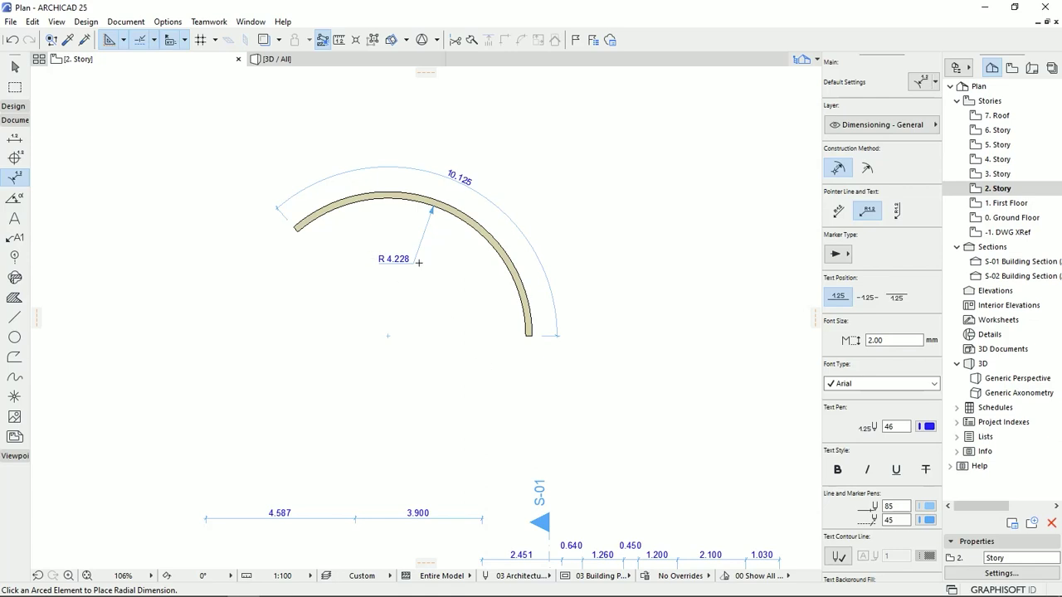
key("Escape")
left_click(418, 254)
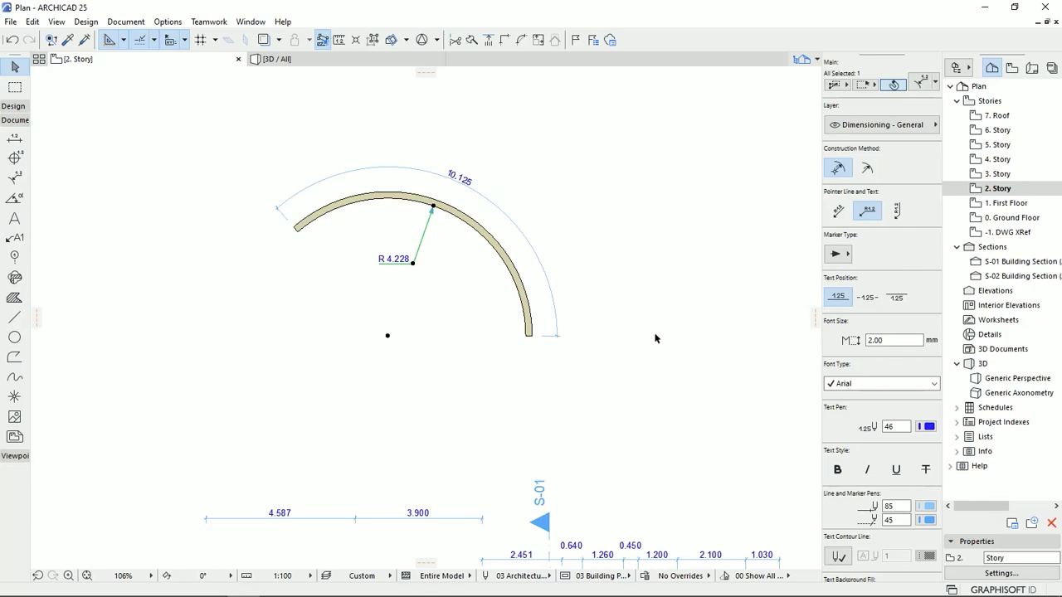
Step: Set the radial dimension's construction method to omit the centre mark, and try its text aligned and vertical before restoring the horizontal orientation
left_click(866, 169)
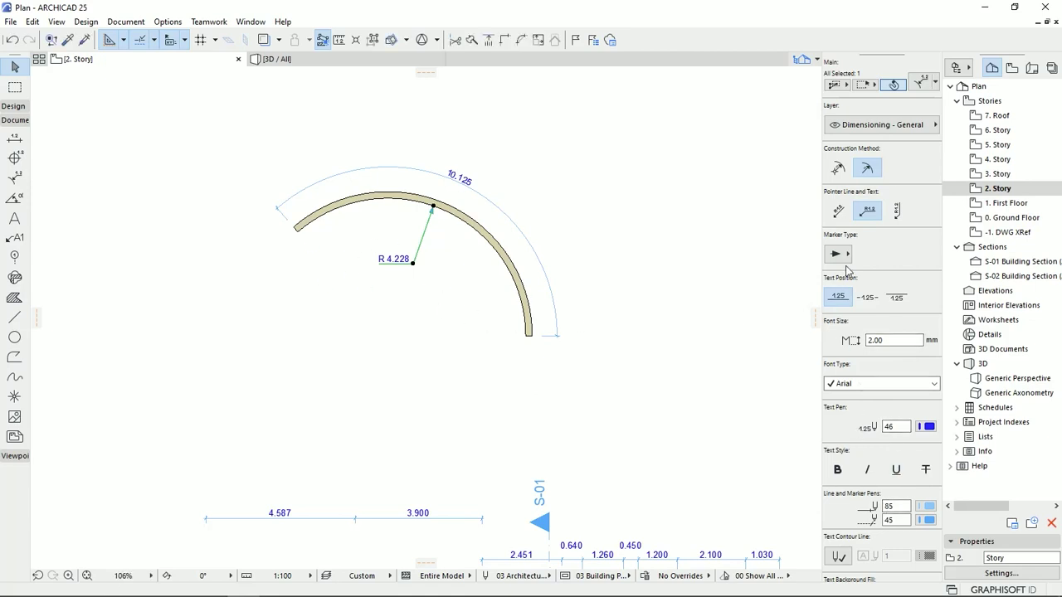
left_click(838, 212)
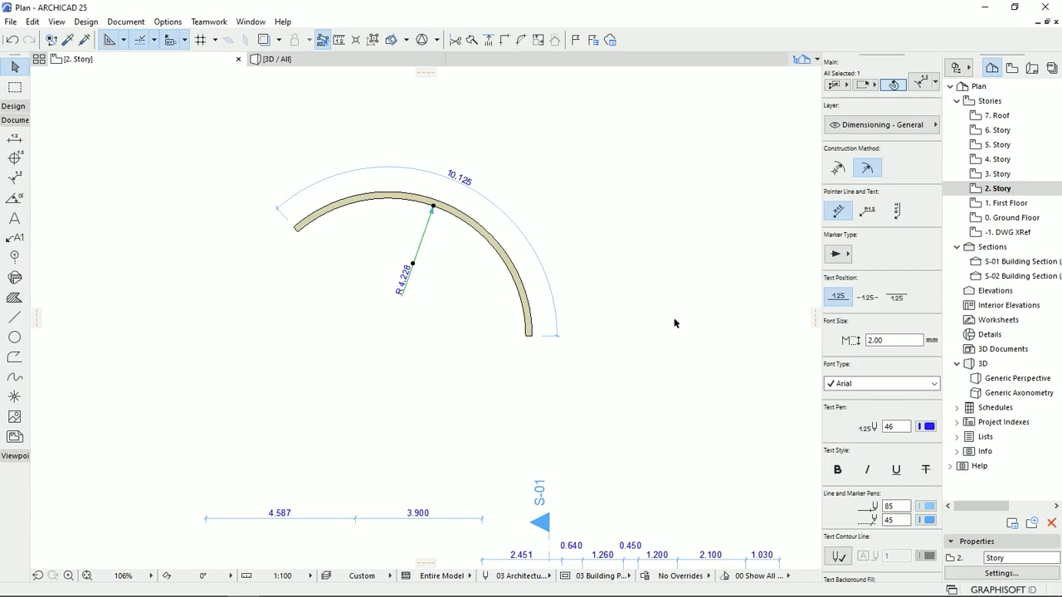
left_click(897, 210)
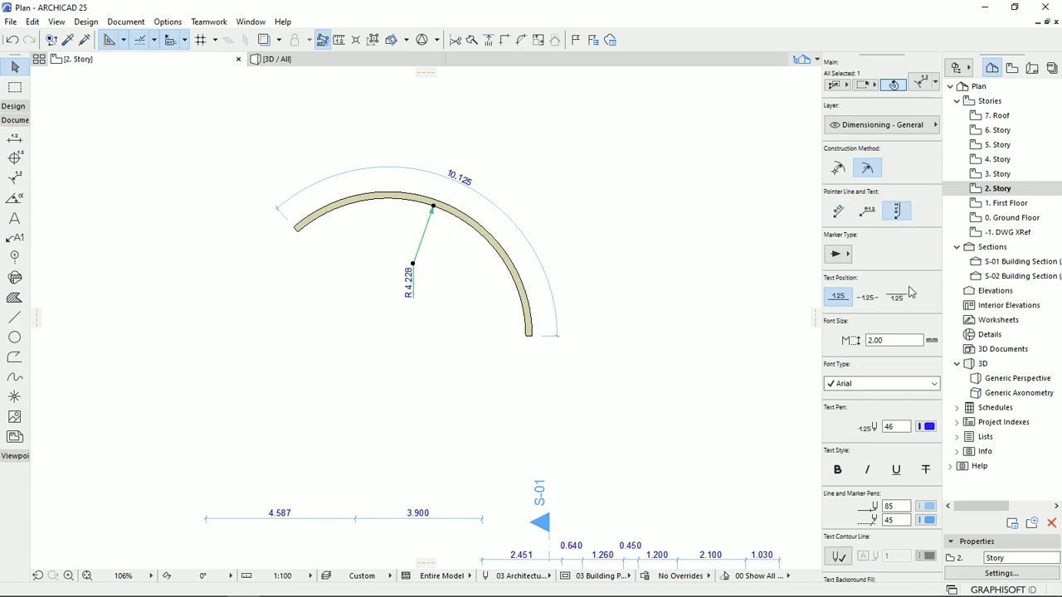
left_click(869, 213)
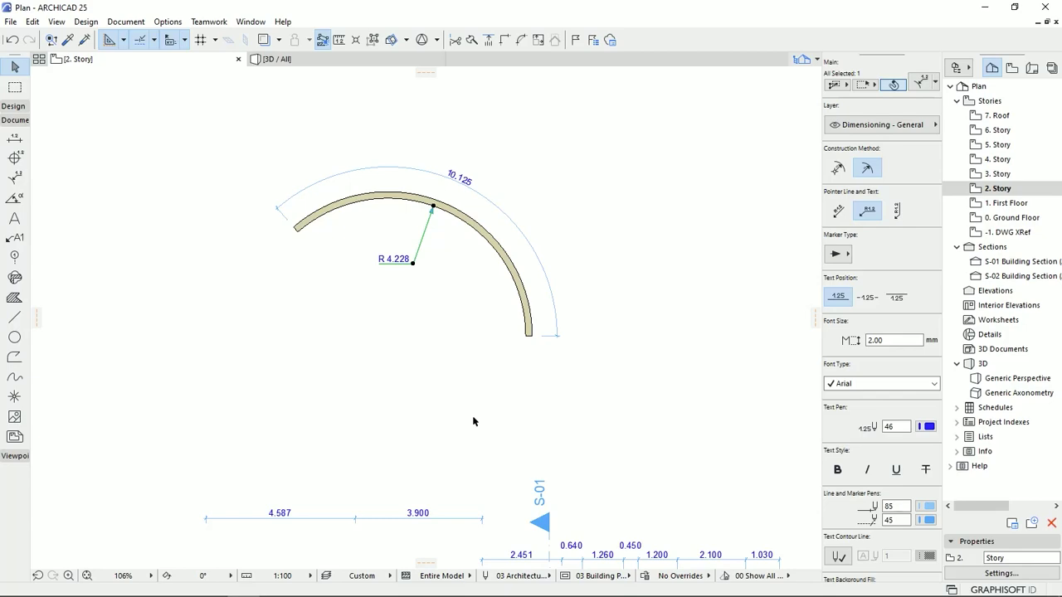
Step: Add an angle dimension between the inner faces of the top wall and the slanted wall, with its arc inside the upper-left room
middle_click_drag(469, 441, 481, 399)
scroll(524, 141, "down", 3)
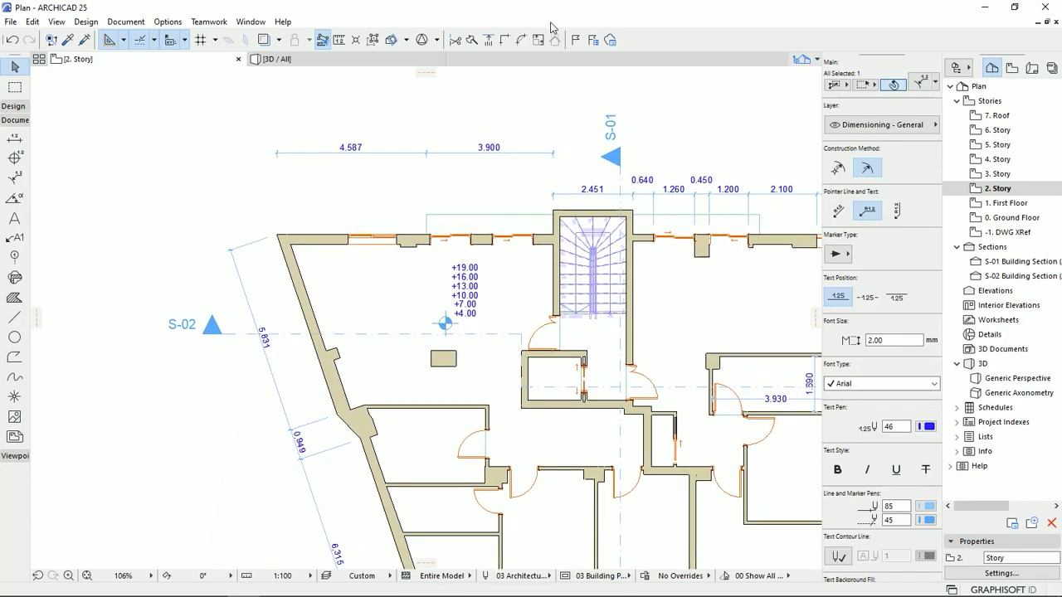
scroll(498, 339, "down", 2)
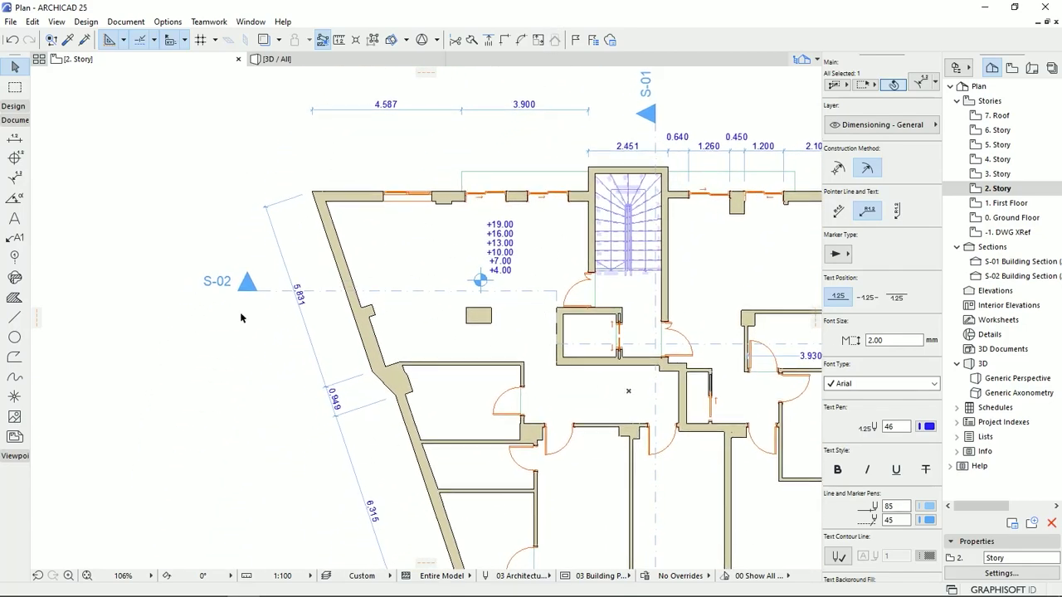
left_click(14, 198)
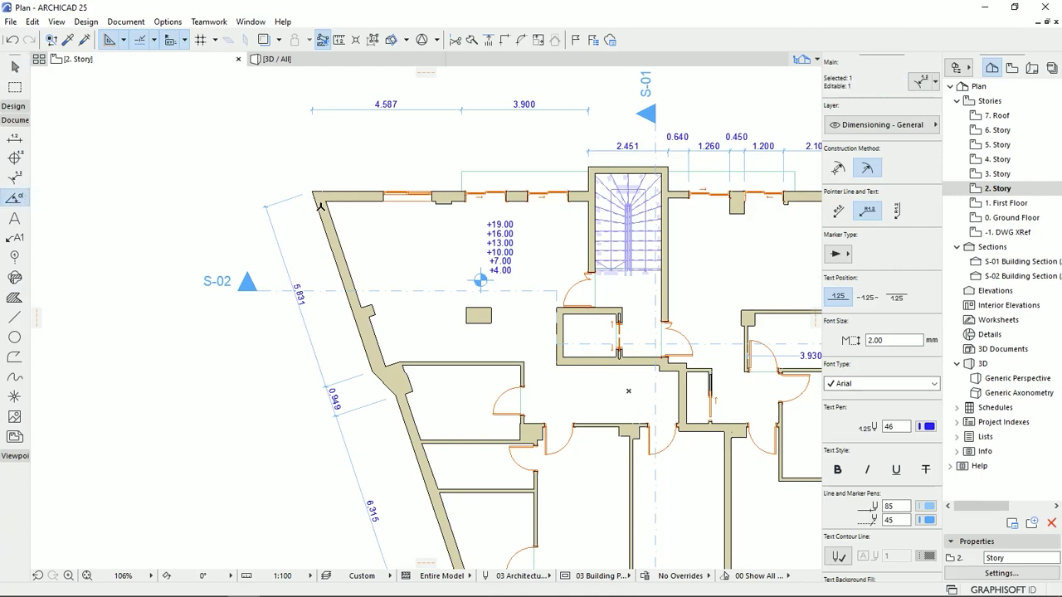
scroll(344, 211, "right", 5)
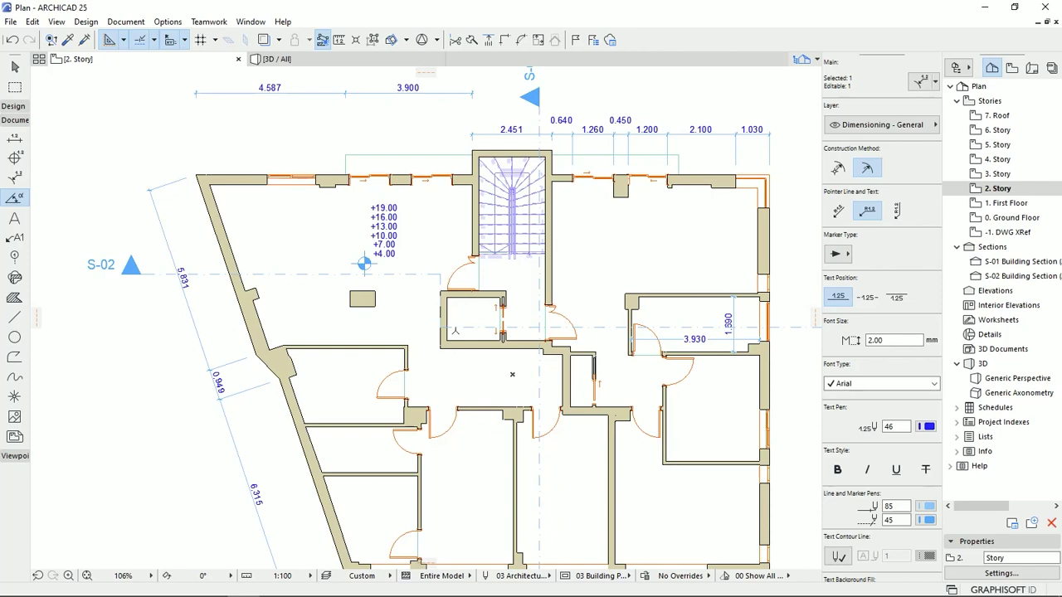
scroll(286, 223, "down", 1)
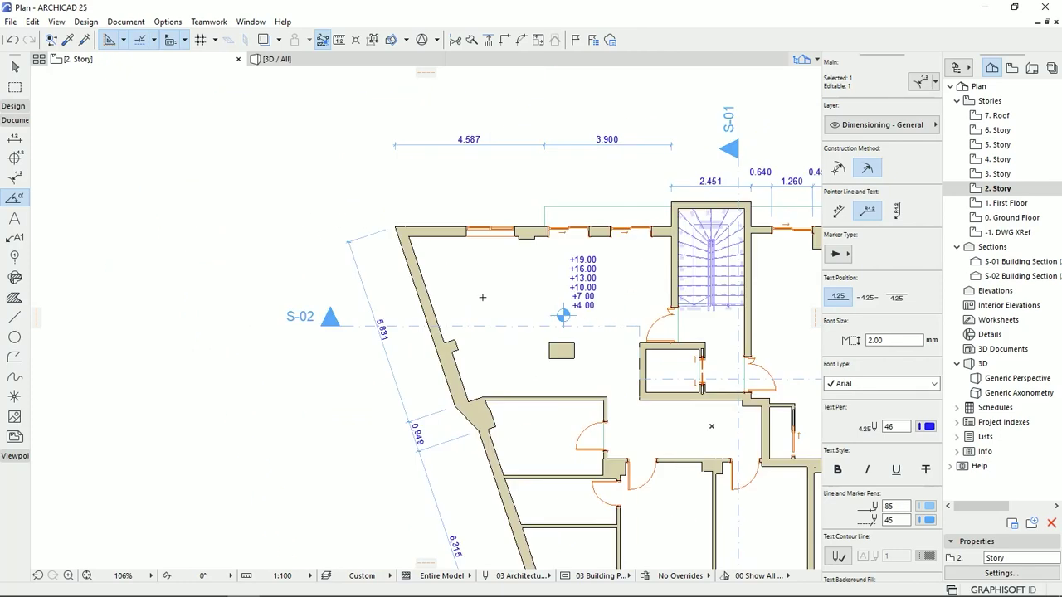
scroll(417, 238, "left", 4)
scroll(373, 141, "down", 2)
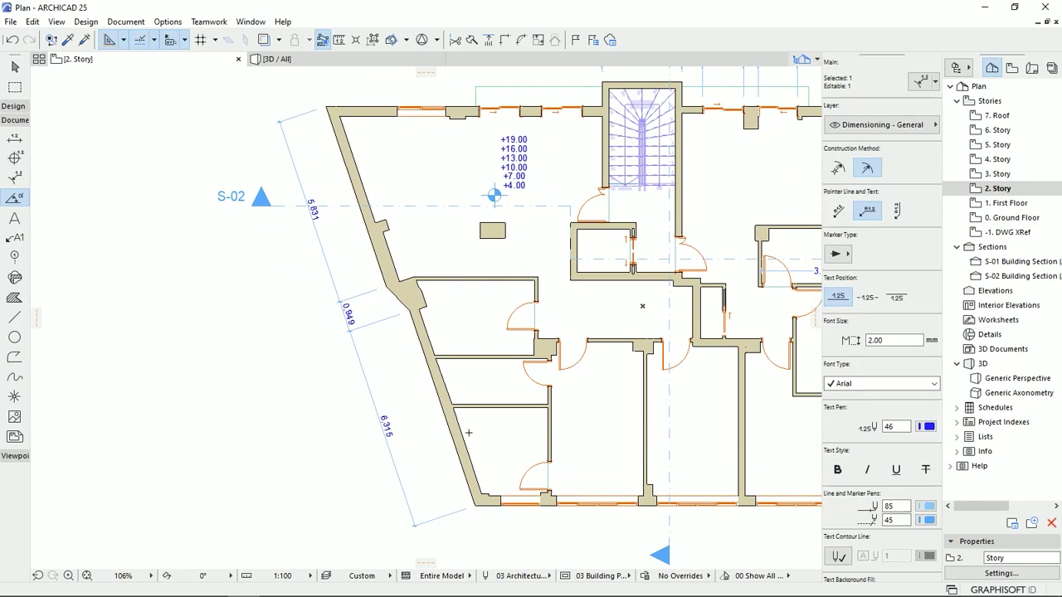
scroll(361, 184, "up", 5)
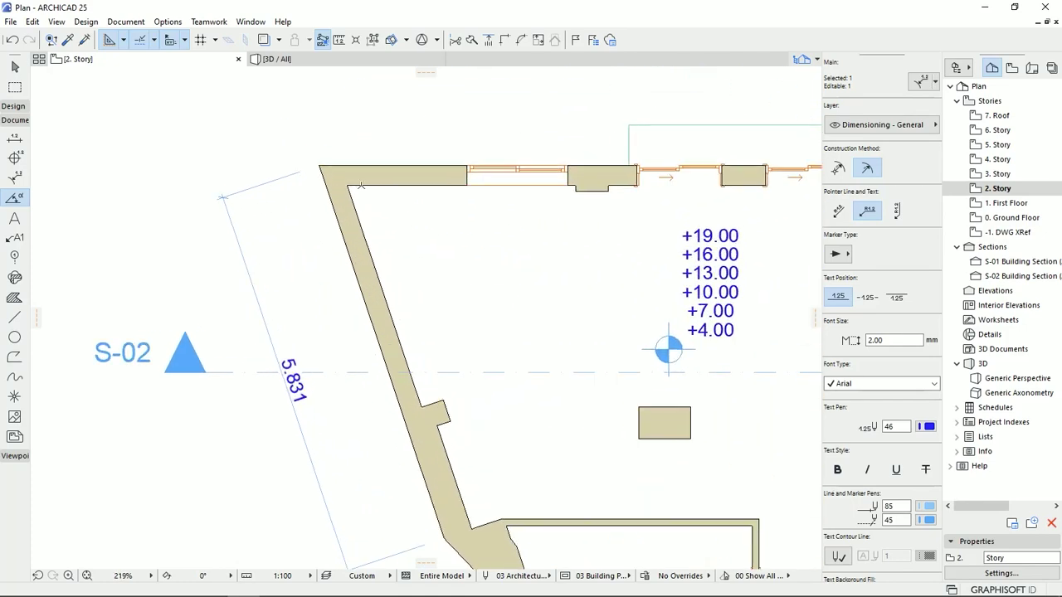
left_click(389, 186)
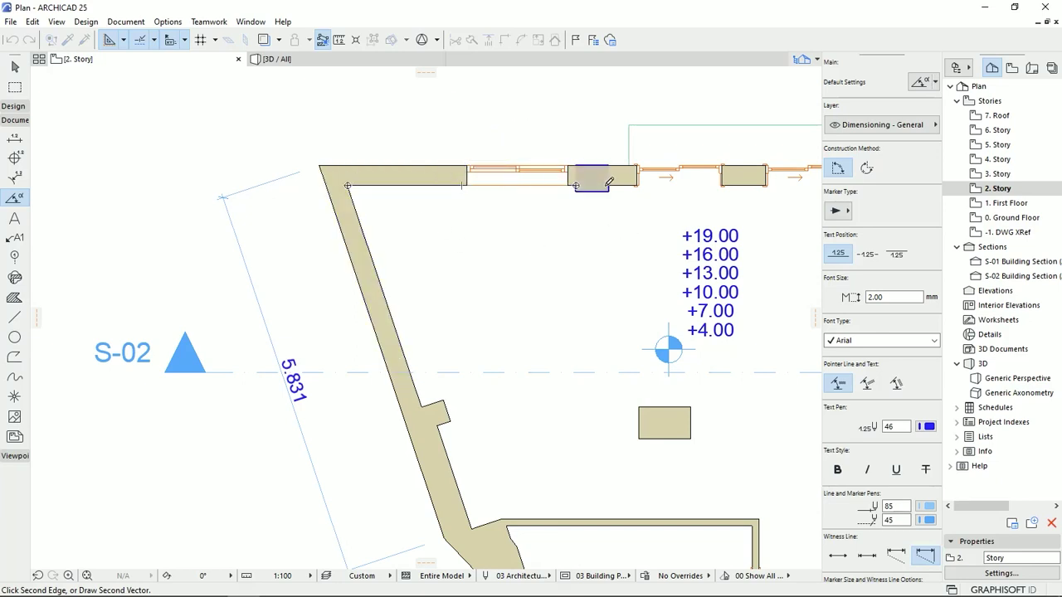
left_click(389, 300)
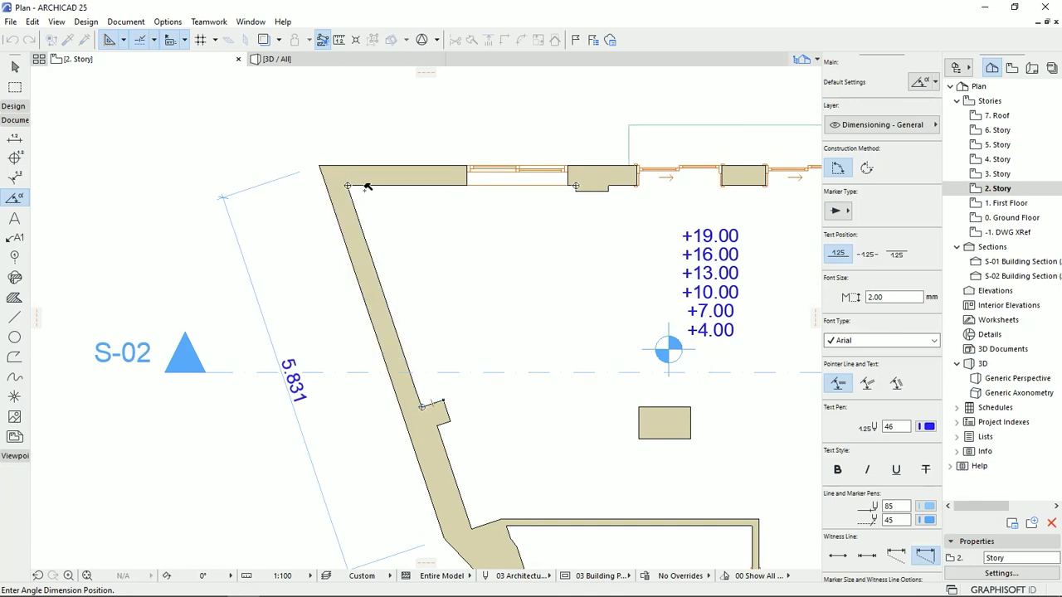
left_click(406, 225)
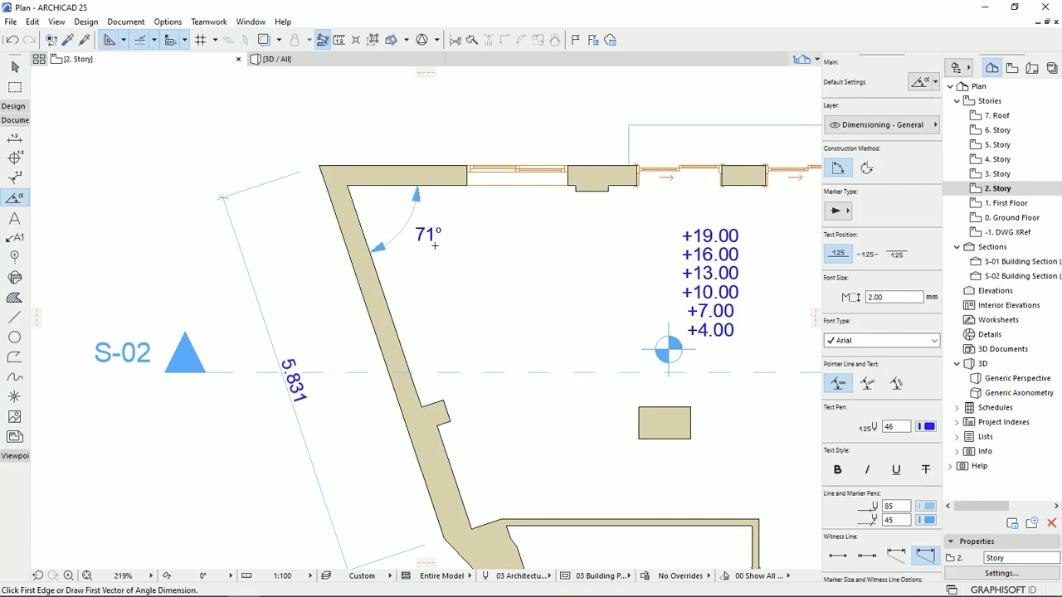
Step: Add an angle dimension between the inner faces of the slanted wall and the bottom wall, inside the lower-left corner room
scroll(450, 241, "down", 6)
middle_click_drag(474, 323, 419, 196)
scroll(444, 312, "up", 4)
scroll(445, 384, "up", 2)
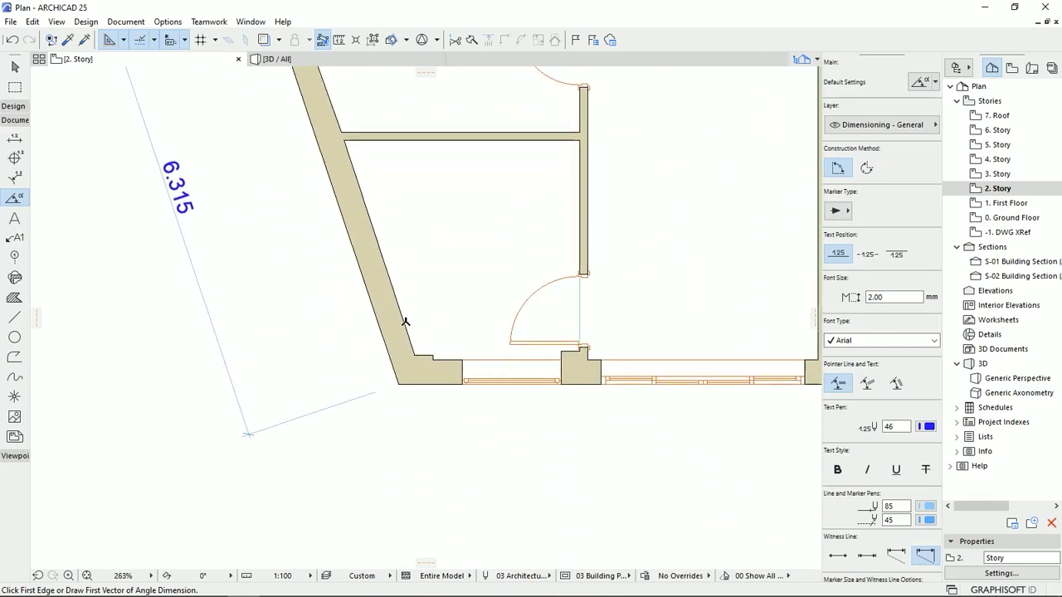
left_click(410, 318)
left_click(450, 357)
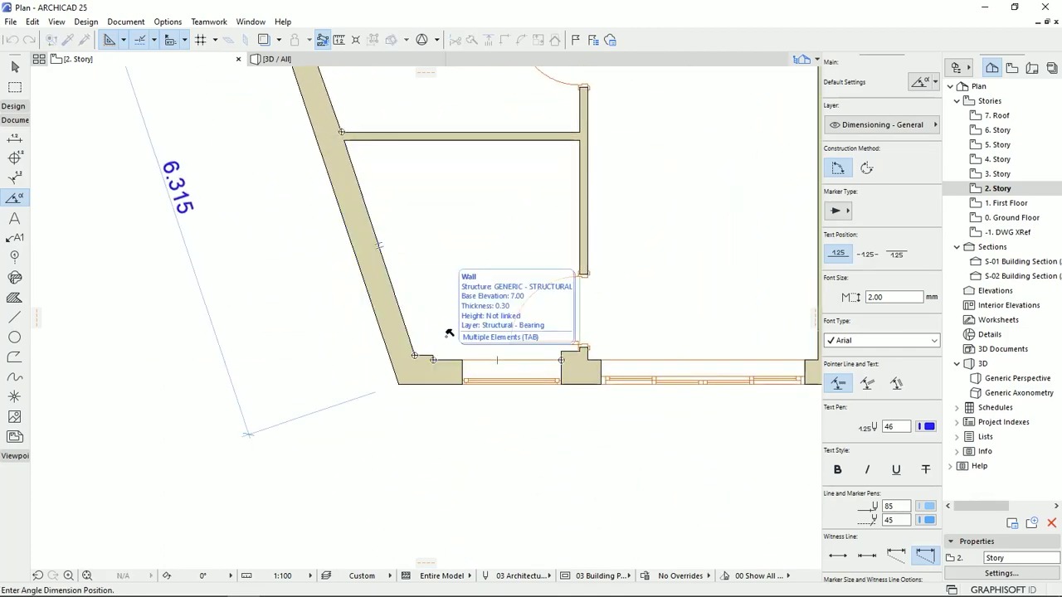
left_click(433, 282)
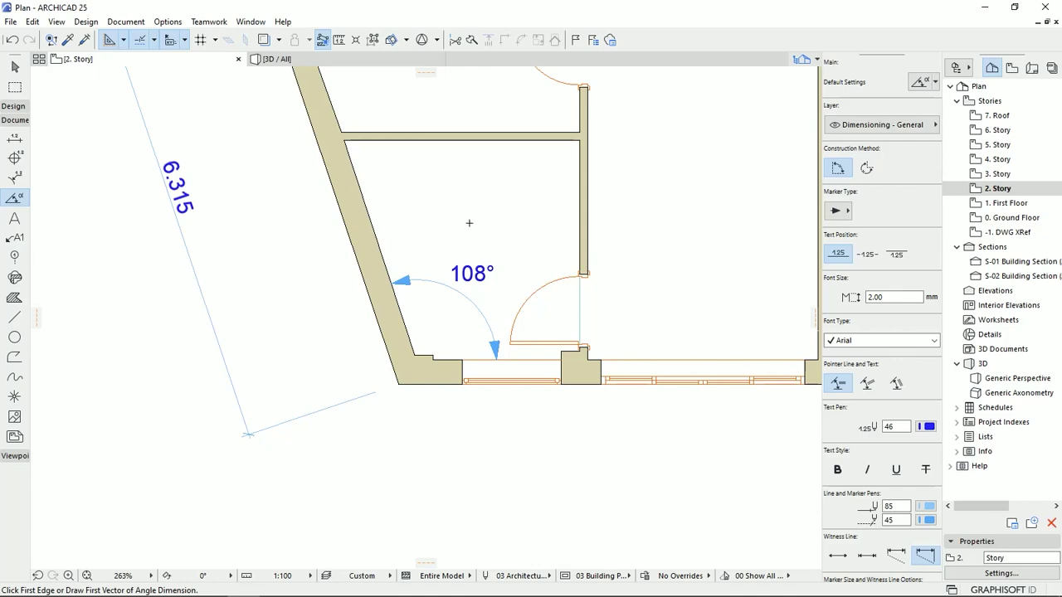
Step: Place a narrow text block in the large upper-right room and write "Living Room" in it
middle_click_drag(512, 224, 346, 339)
scroll(457, 274, "down", 2)
middle_click_drag(498, 258, 401, 394)
scroll(382, 347, "down", 2)
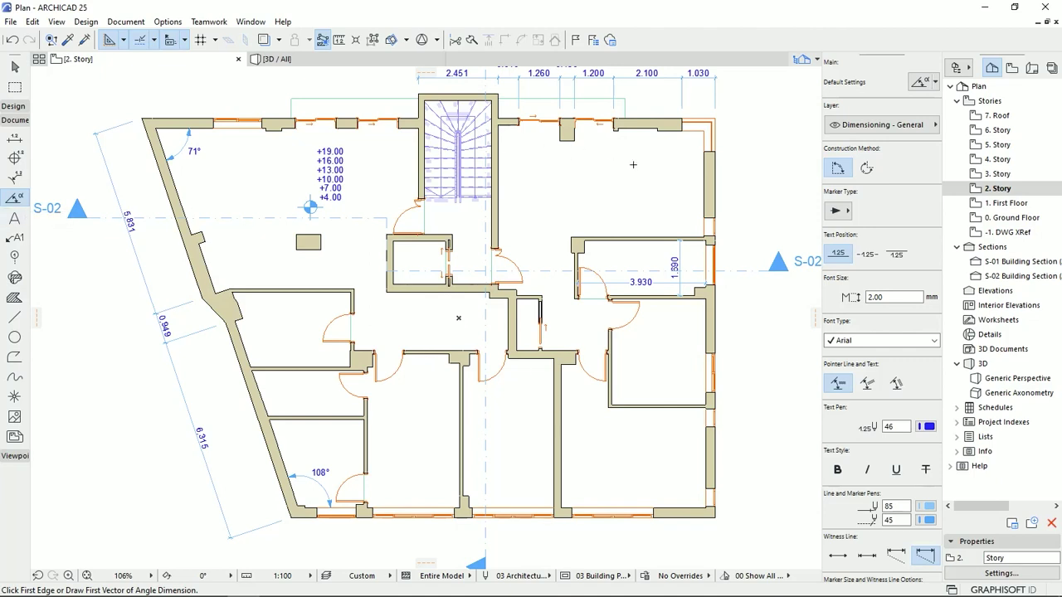
left_click(14, 219)
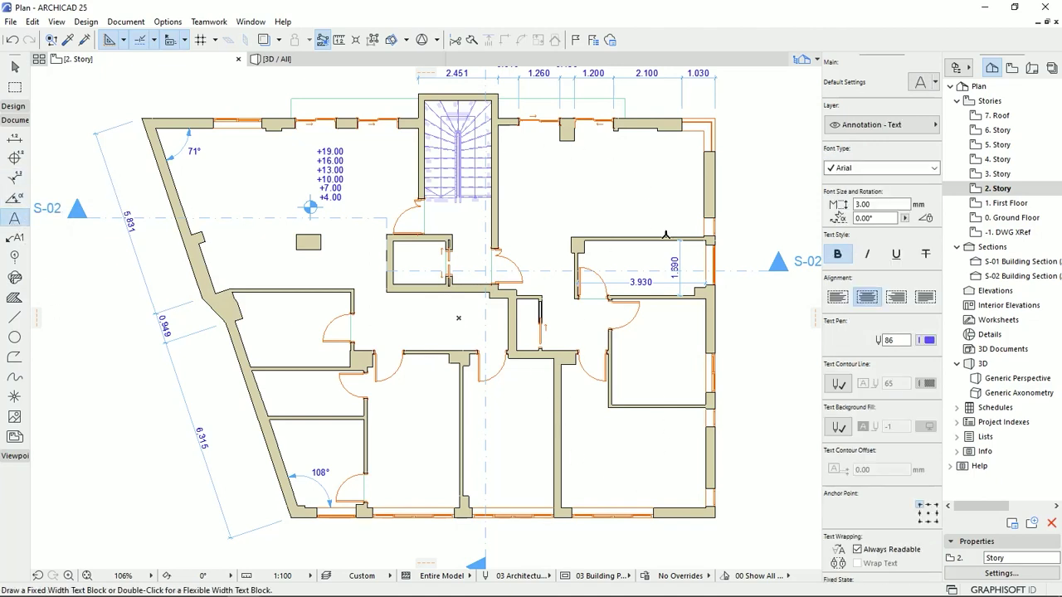
left_click(562, 183)
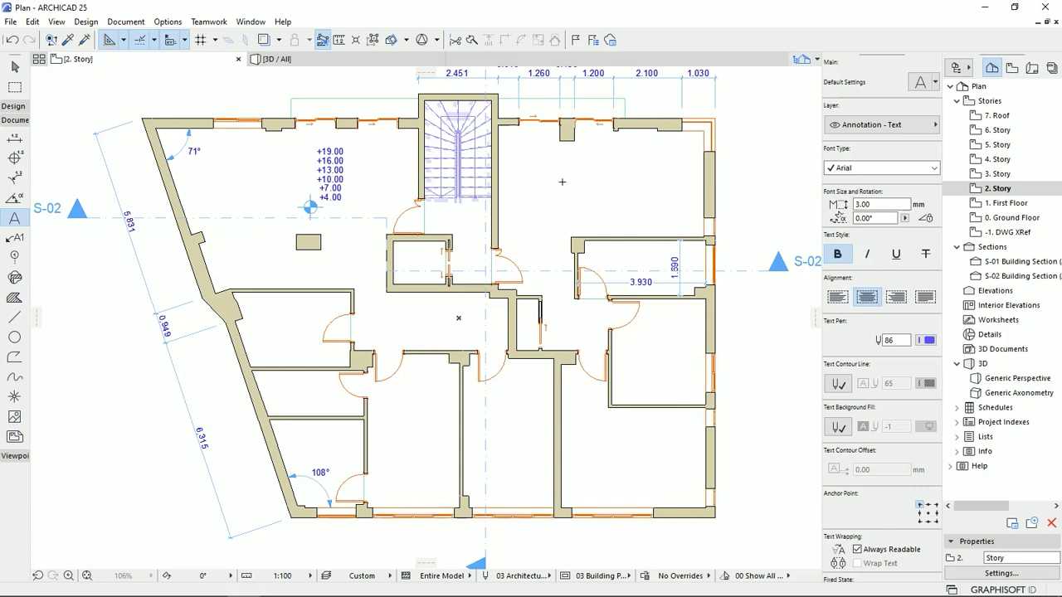
left_click(620, 200)
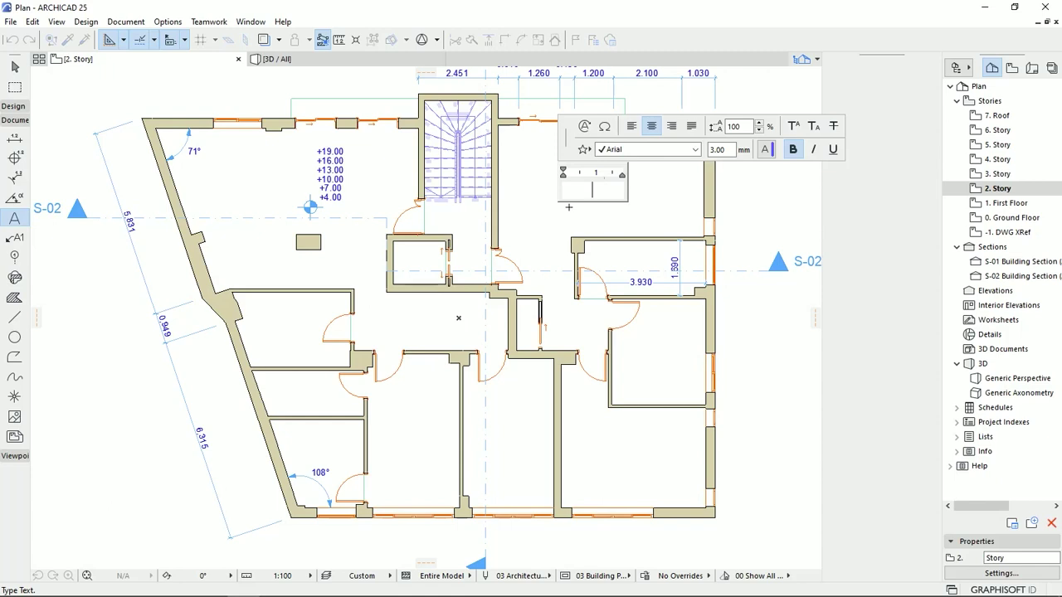
type("Living Room")
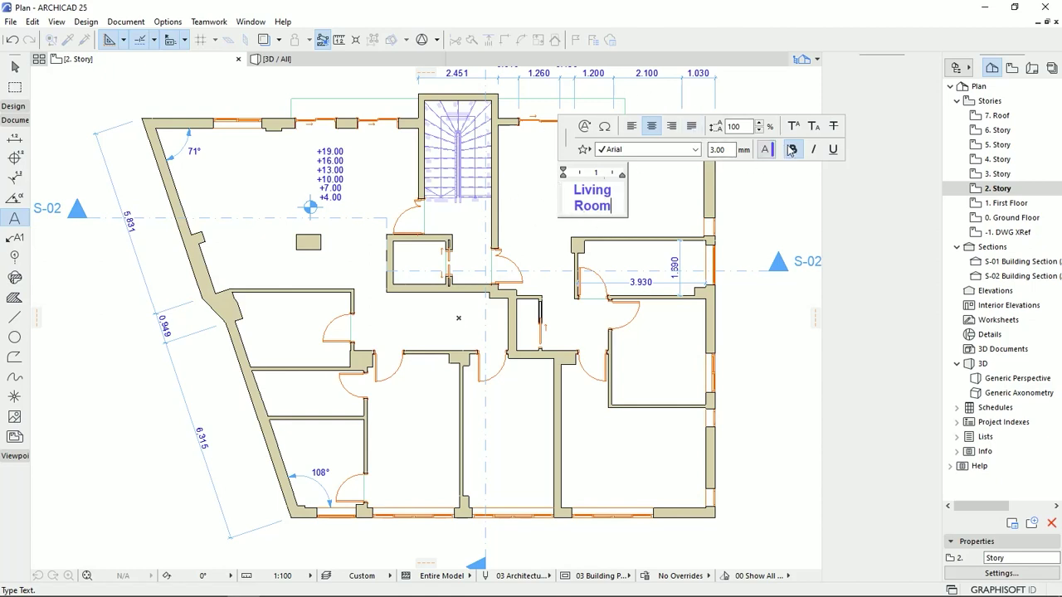
Step: Toggle bold and italic on the whole Living Room text, leave it bold without italic, and finish the text block
key("ctrl+a")
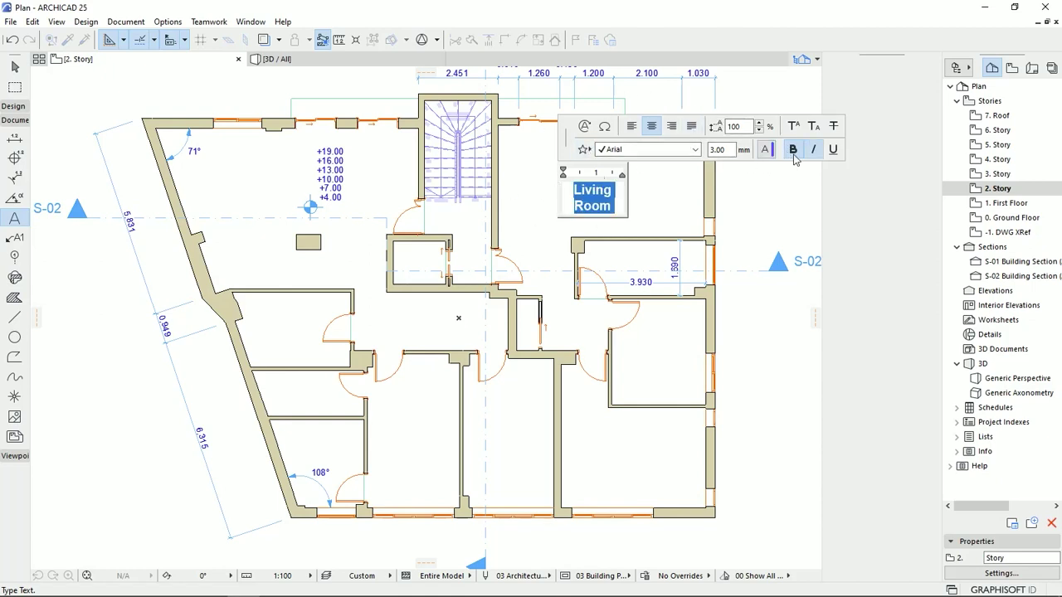
left_click(796, 154)
left_click(796, 154)
left_click(815, 155)
left_click(815, 154)
left_click(656, 202)
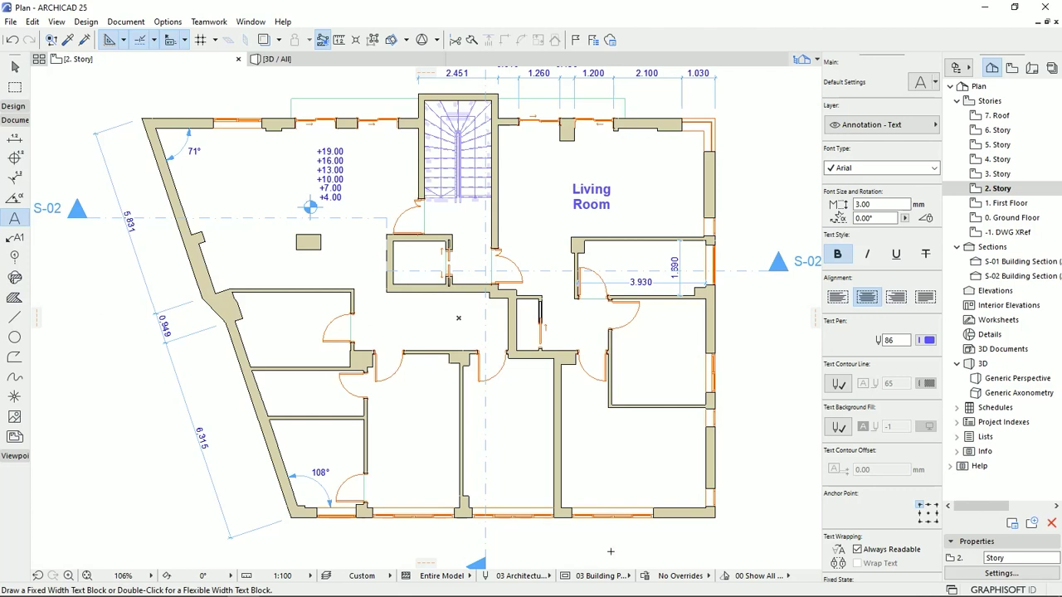
Step: Place a copy of the Living Room label in the small room on the right, below the room with the 3.930 dimension
left_click(14, 66)
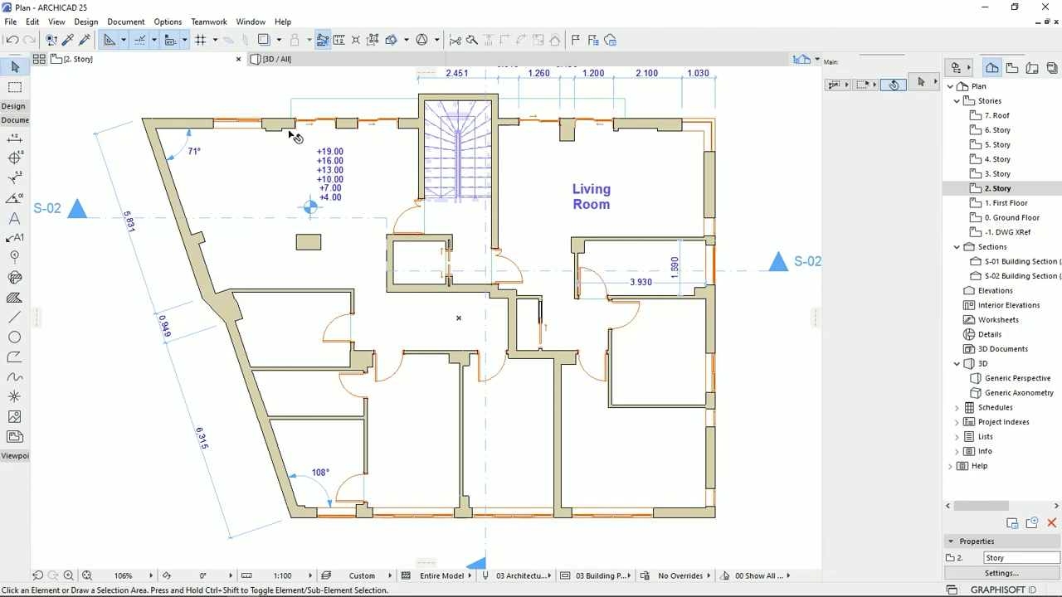
left_click(594, 202)
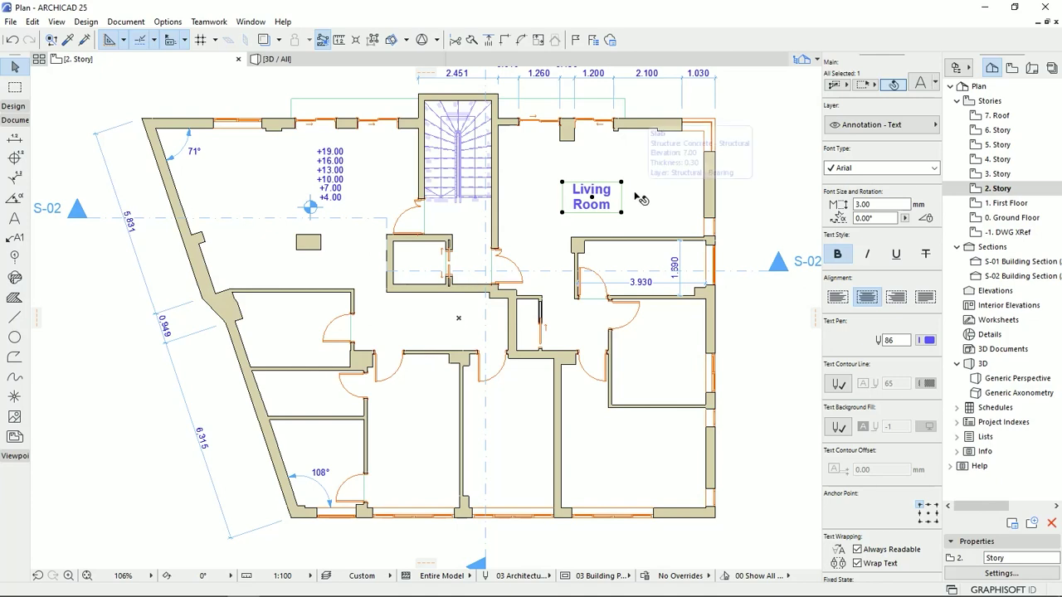
key("ctrl+d")
left_click(592, 197)
left_click(655, 359)
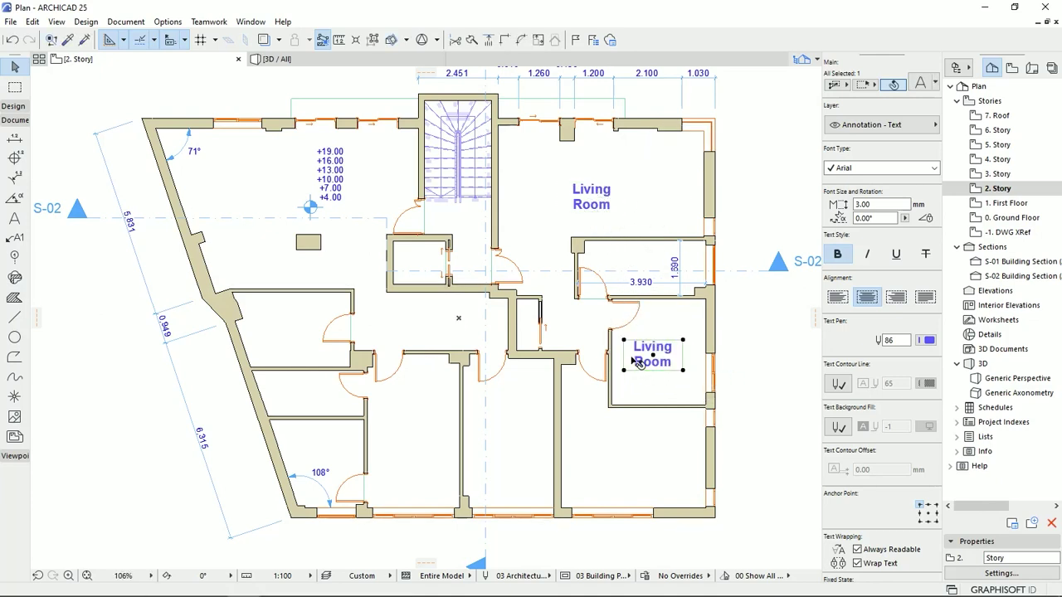
Step: Replace the copied label's text with "Bedroom"
double_click(638, 367)
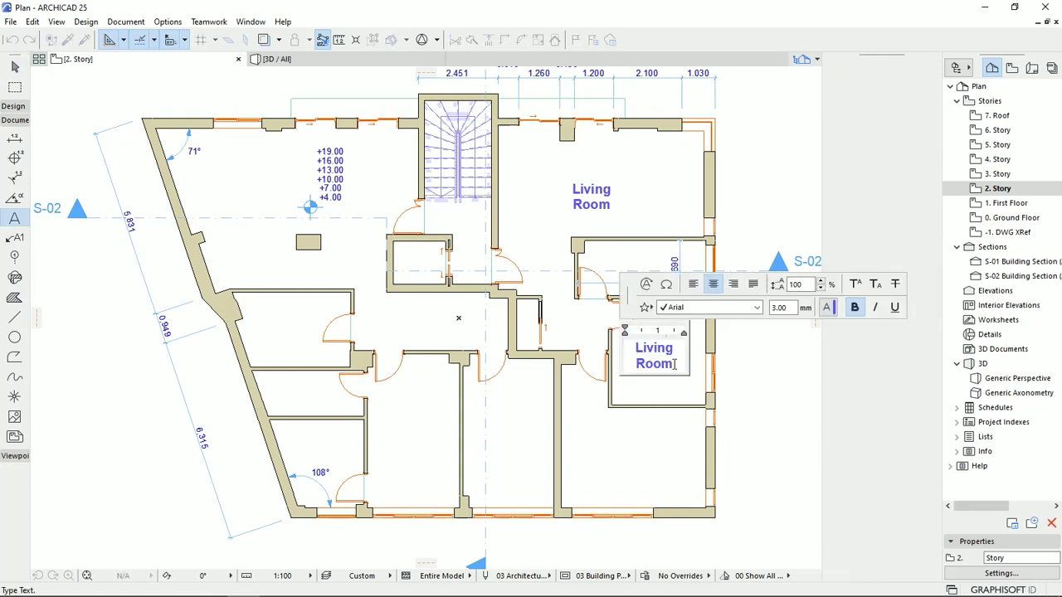
left_click_drag(674, 364, 617, 346)
type("Bedroom")
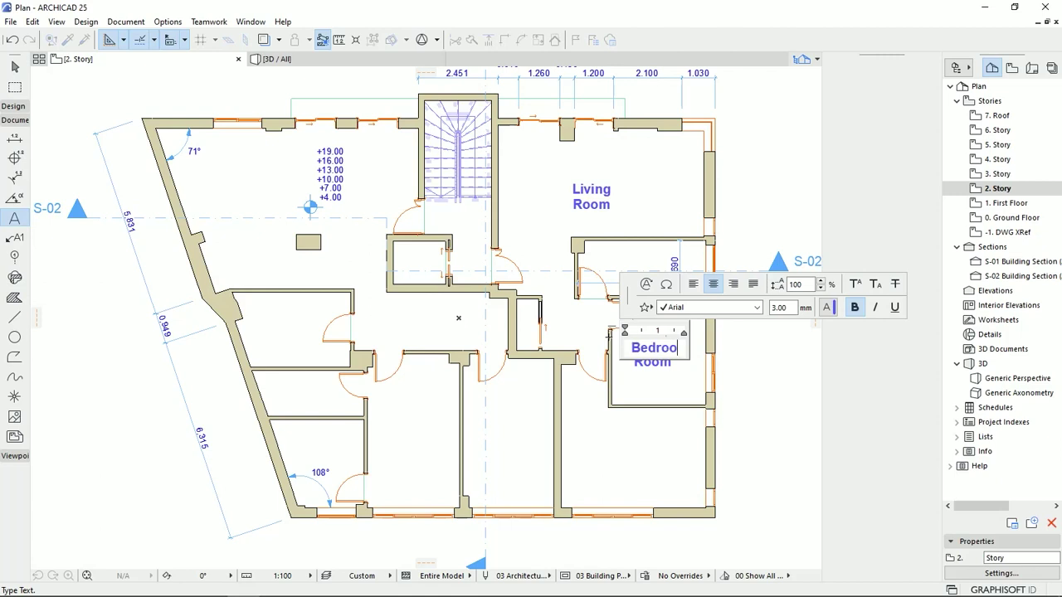
left_click(609, 336)
Step: Move the Bedroom label about 0.47 m straight down to centre it in its room, and clear the selection
key("ctrl+d")
left_click(653, 347)
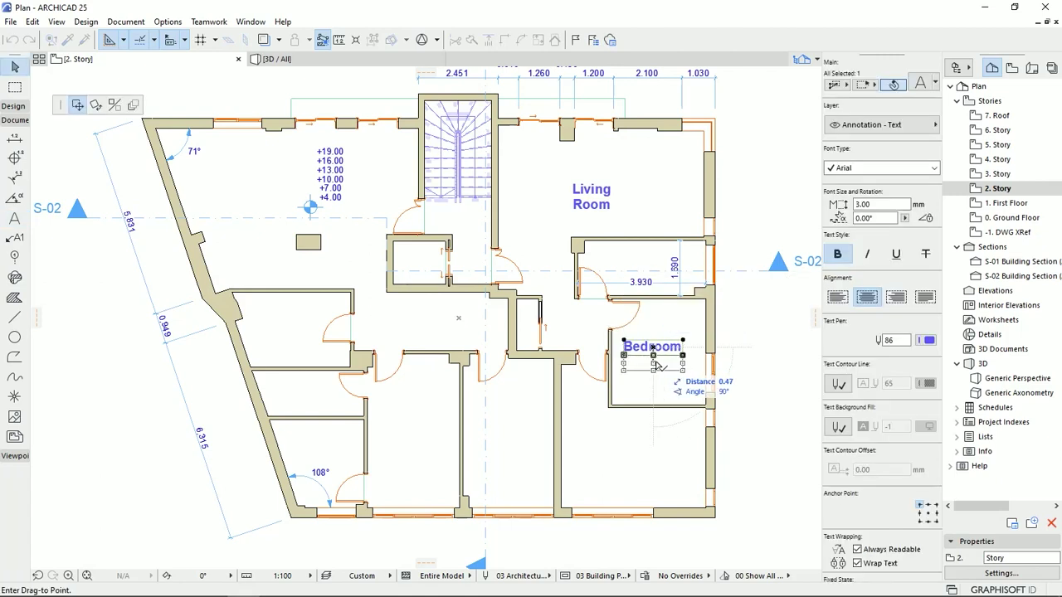
left_click(658, 365)
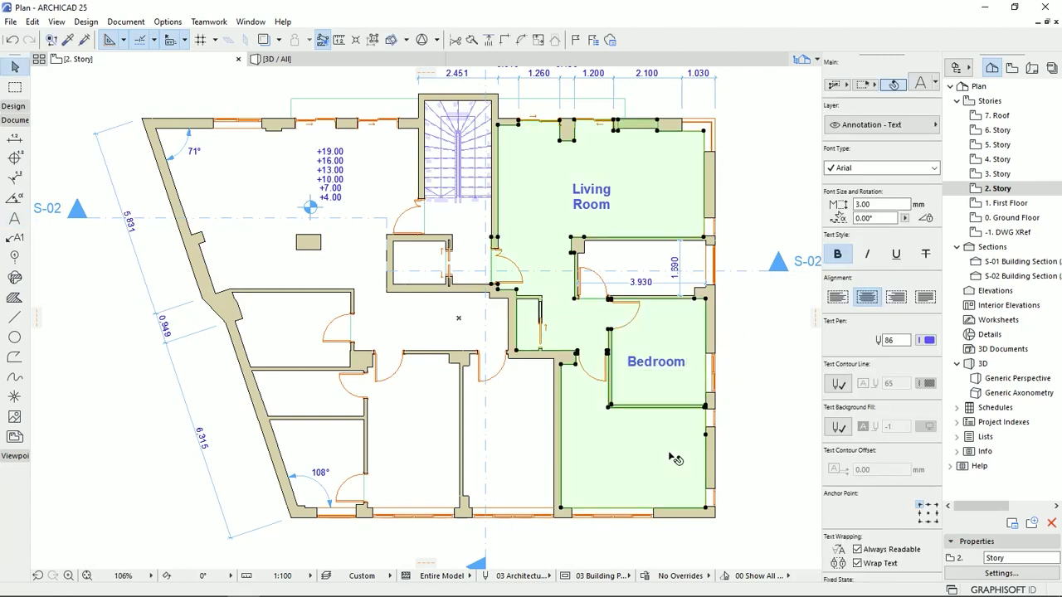
left_click(668, 450)
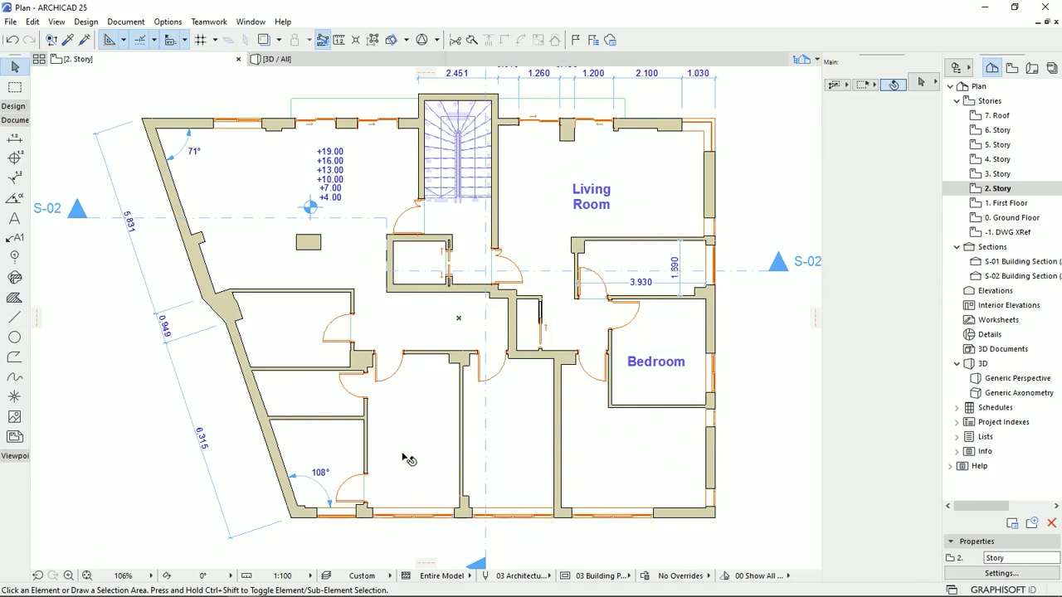
Step: Draw a vertical grid line through the Living Room and Bedroom, extending beyond the plan at both ends
scroll(453, 388, "down", 2)
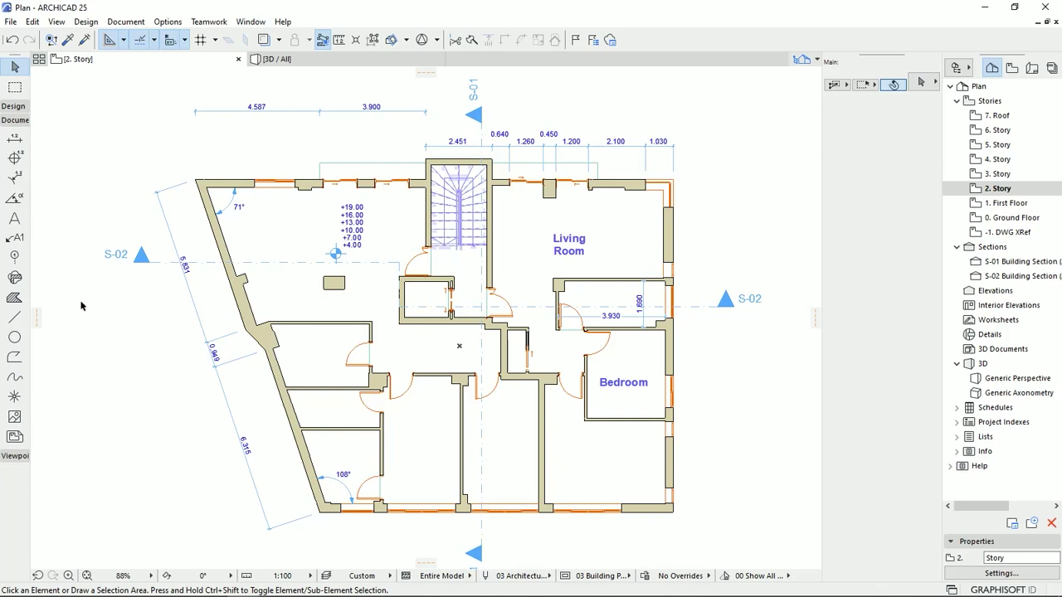
left_click(15, 257)
scroll(557, 229, "down", 1)
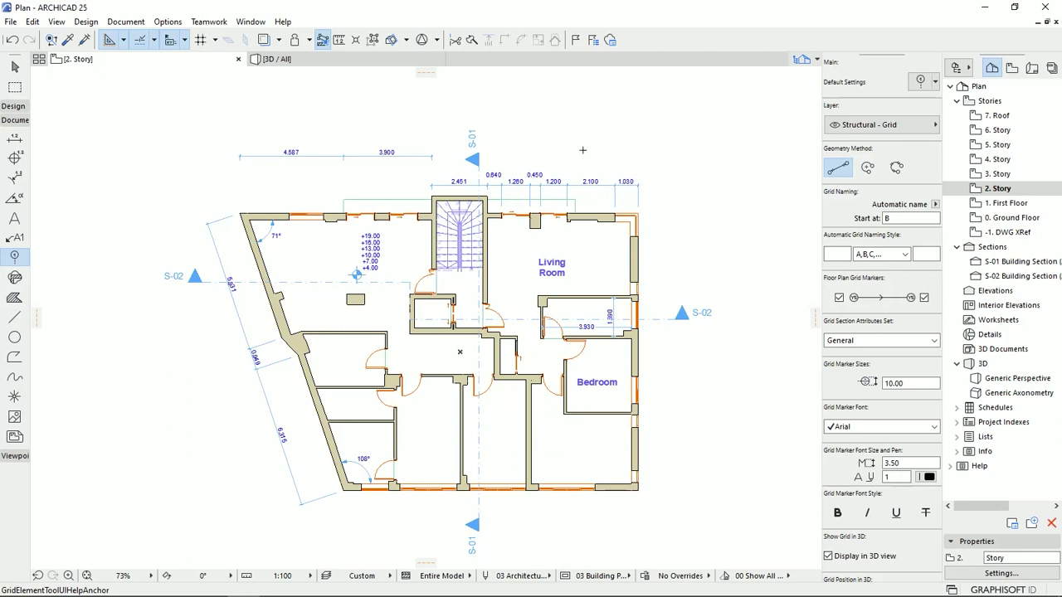
left_click(588, 119)
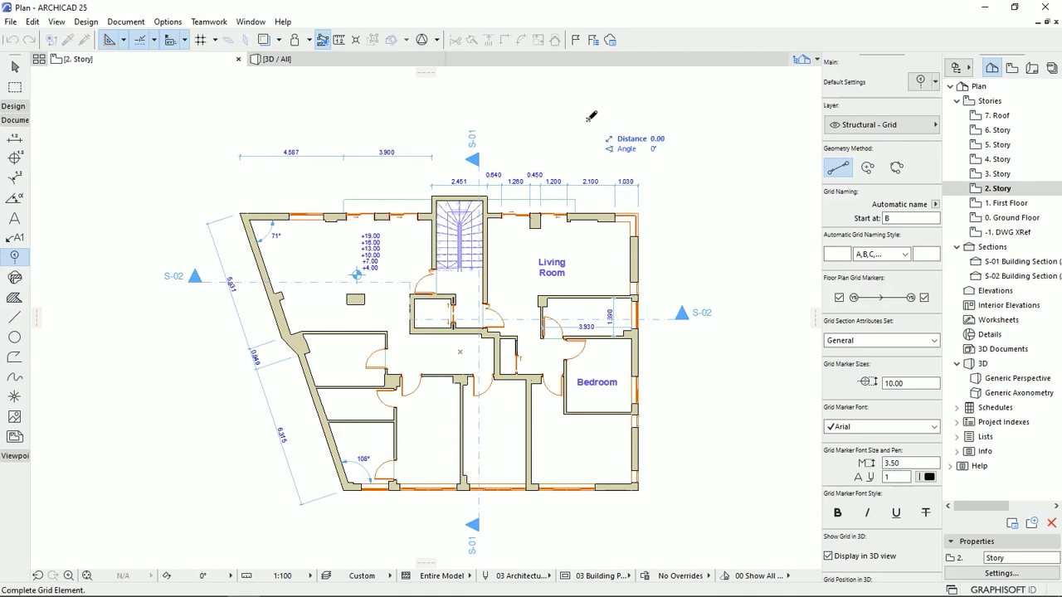
left_click(594, 541)
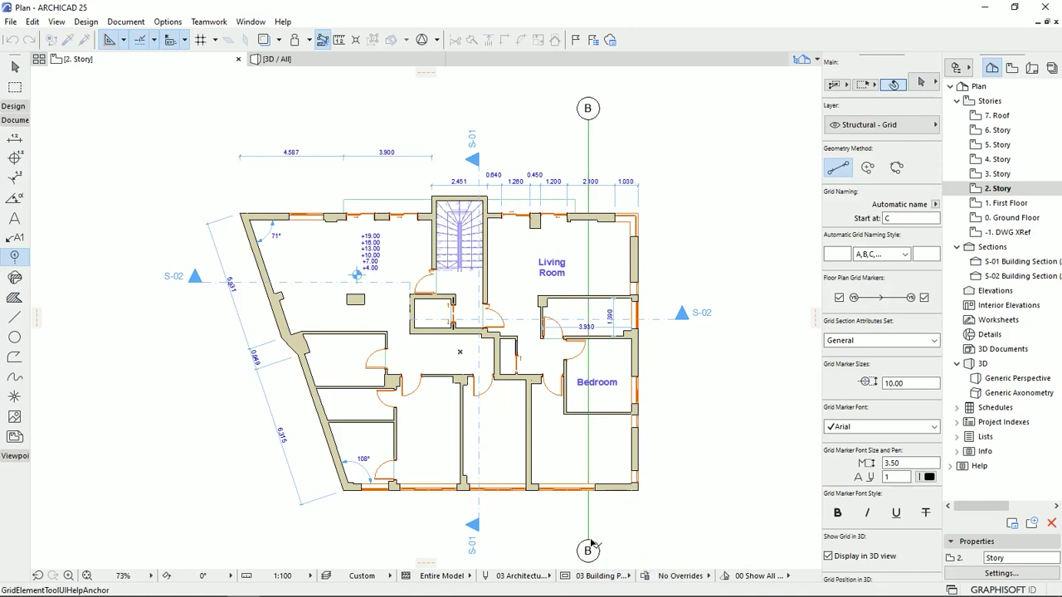
middle_click_drag(643, 525, 592, 517)
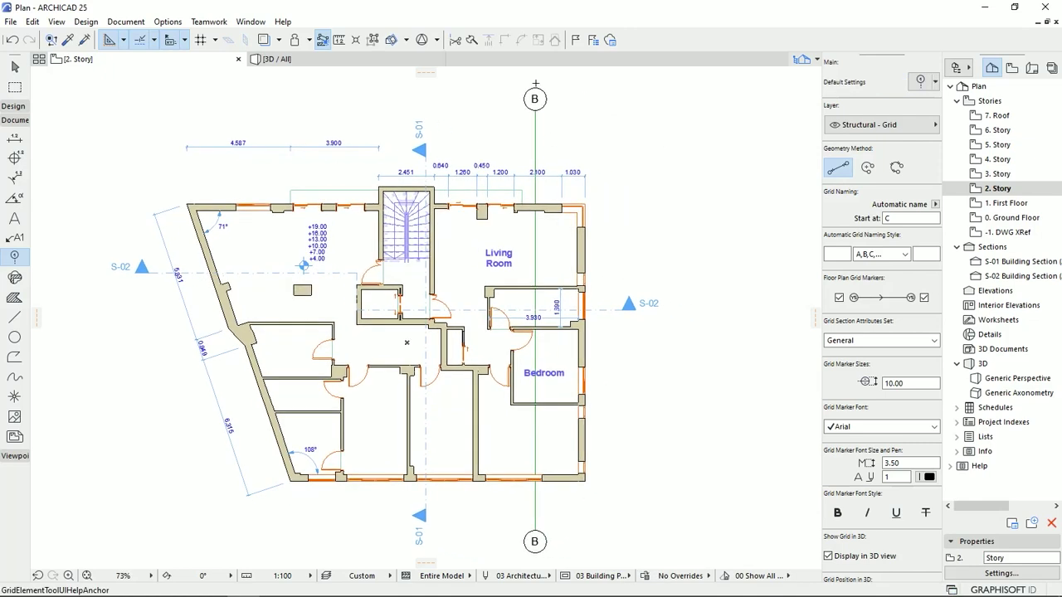
Step: Rename the vertical grid line to A and remove the marker at its lower end
key("Escape")
left_click(534, 127)
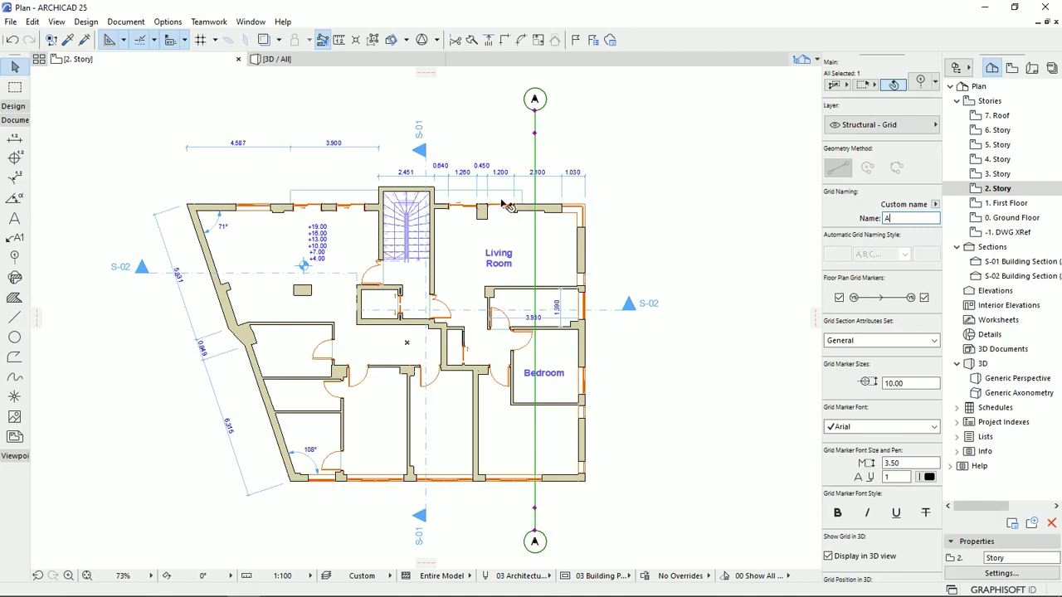
left_click(924, 297)
Step: Set grid line A's floor plan line type to Dashed Small and its line pen to 101
left_click(894, 83)
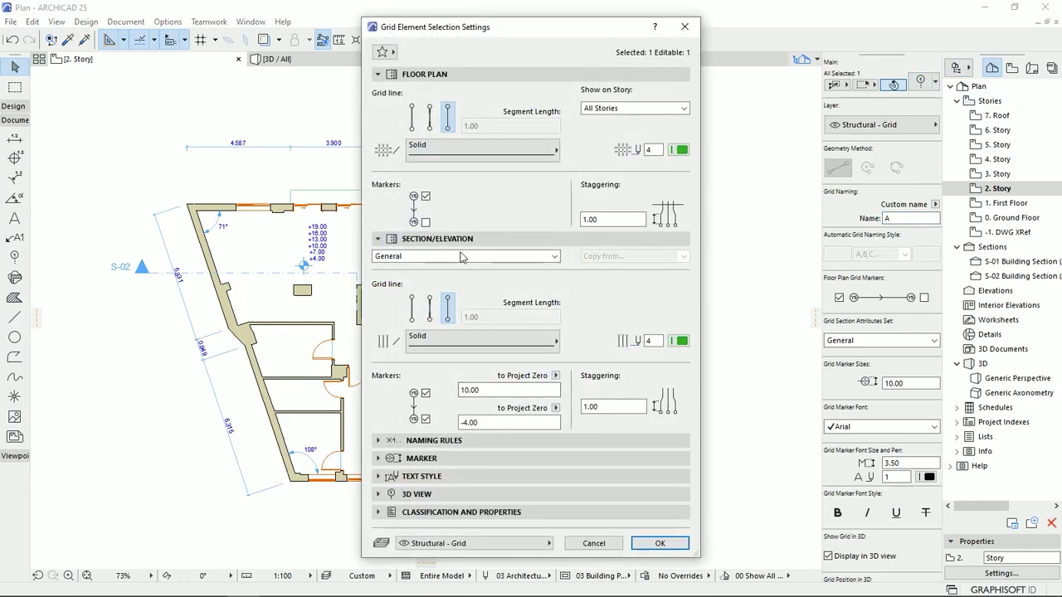
left_click(491, 152)
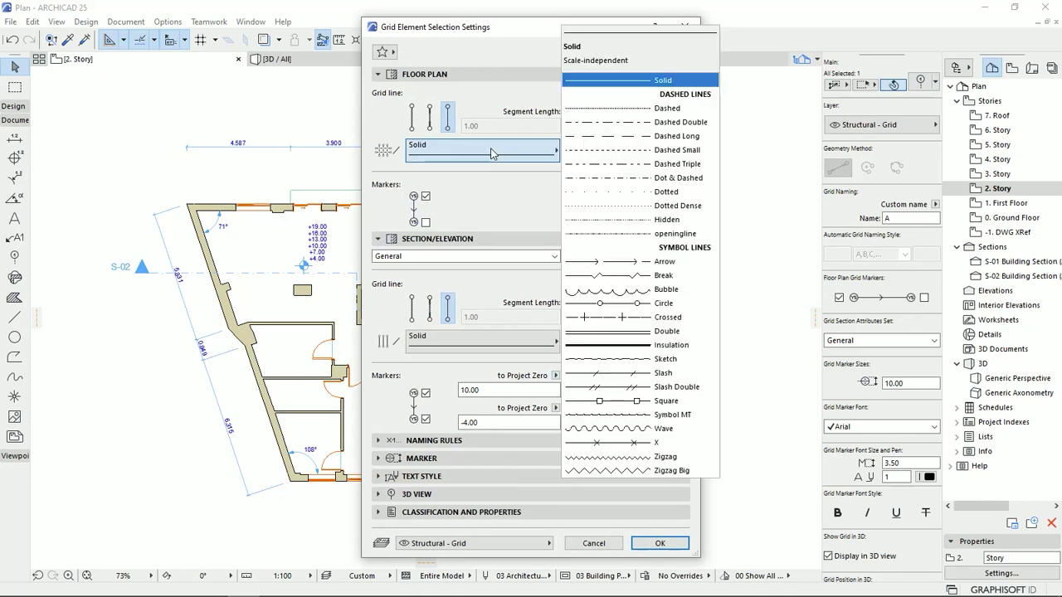
left_click(623, 150)
left_click(680, 149)
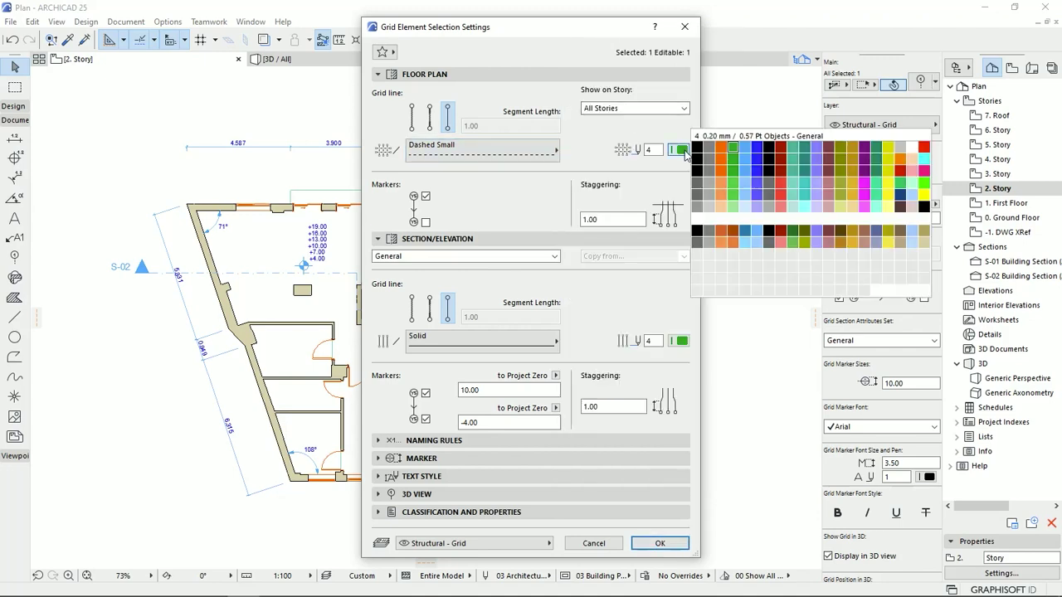
left_click(696, 205)
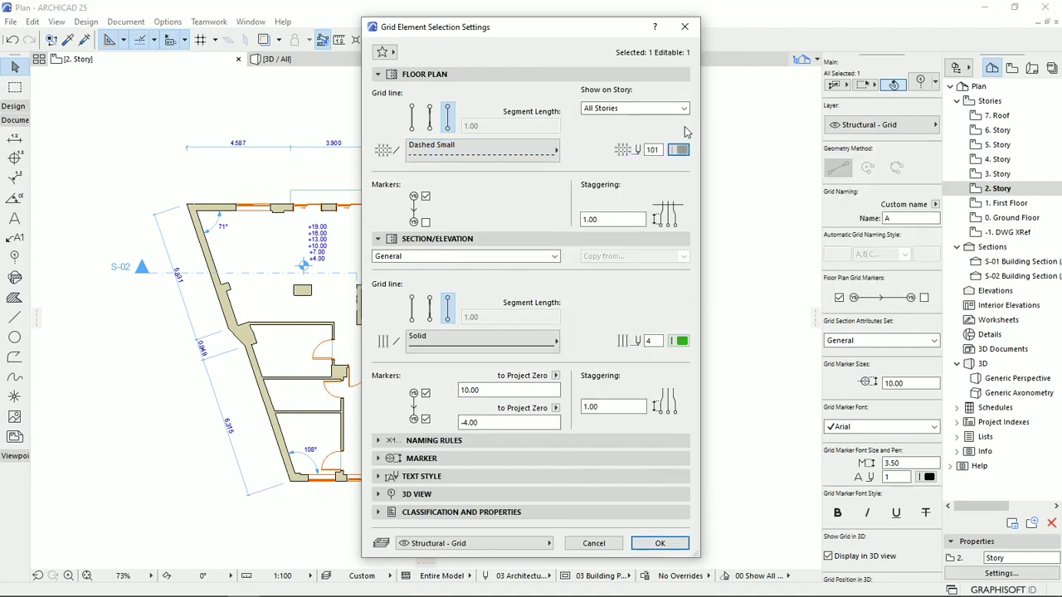
Step: Review grid line A's naming, marker and text style settings, apply the changes and clear the selection
left_click(507, 441)
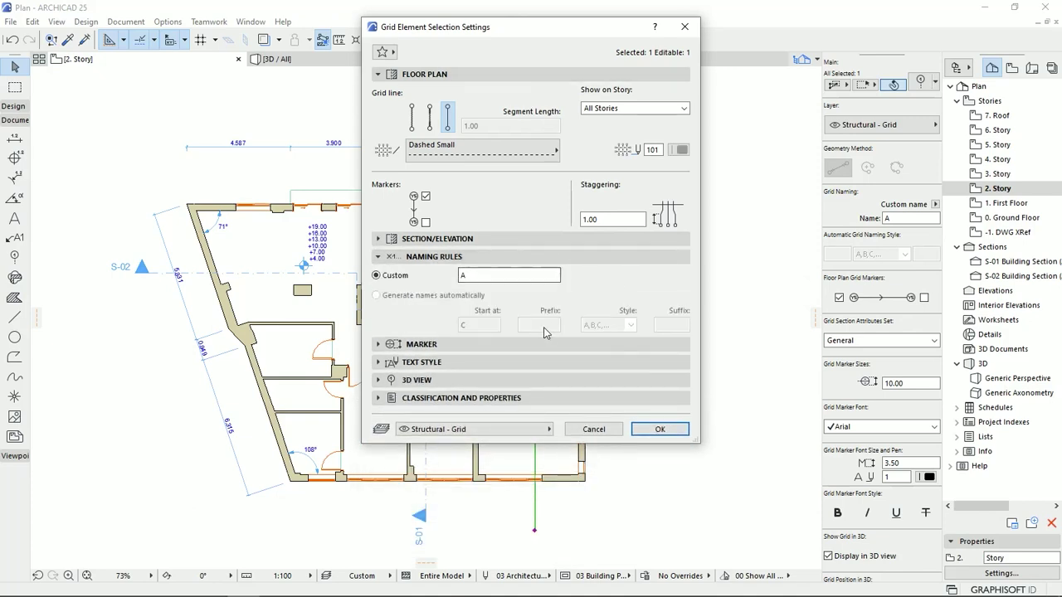
left_click_drag(531, 29, 599, 146)
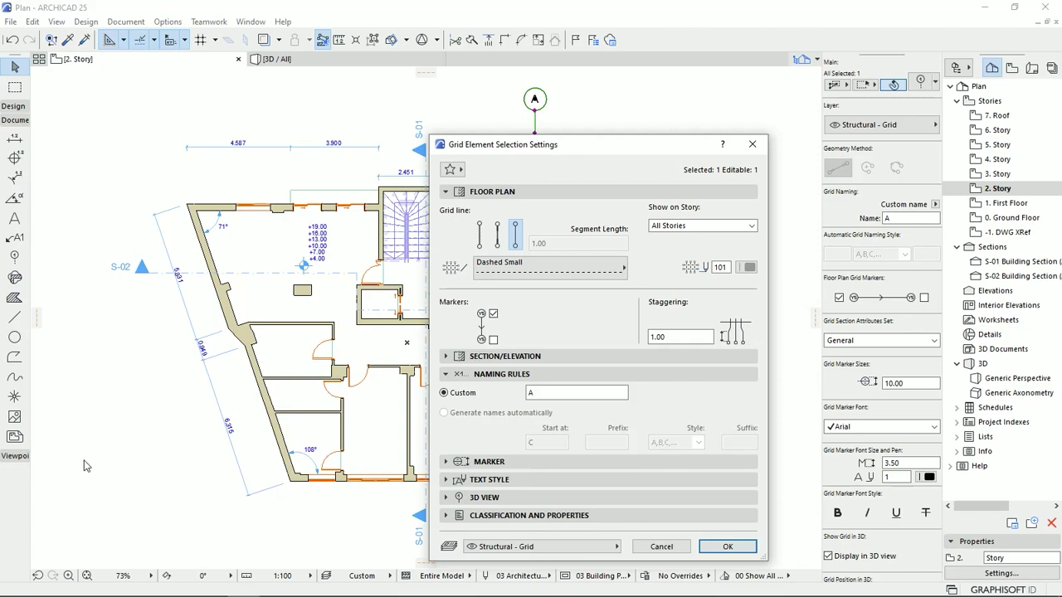
left_click(649, 461)
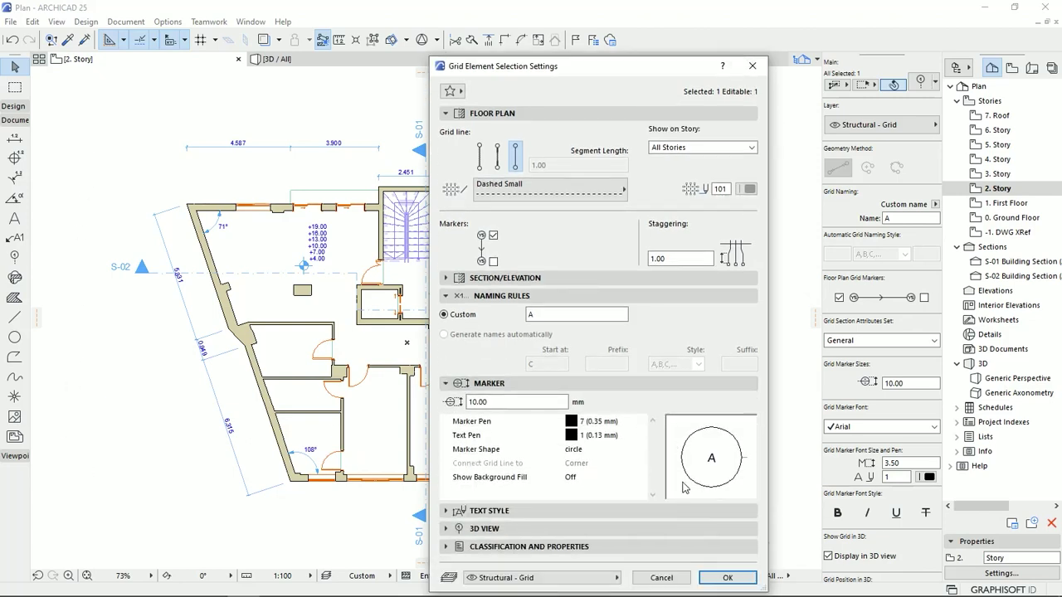
left_click(577, 386)
left_click(572, 402)
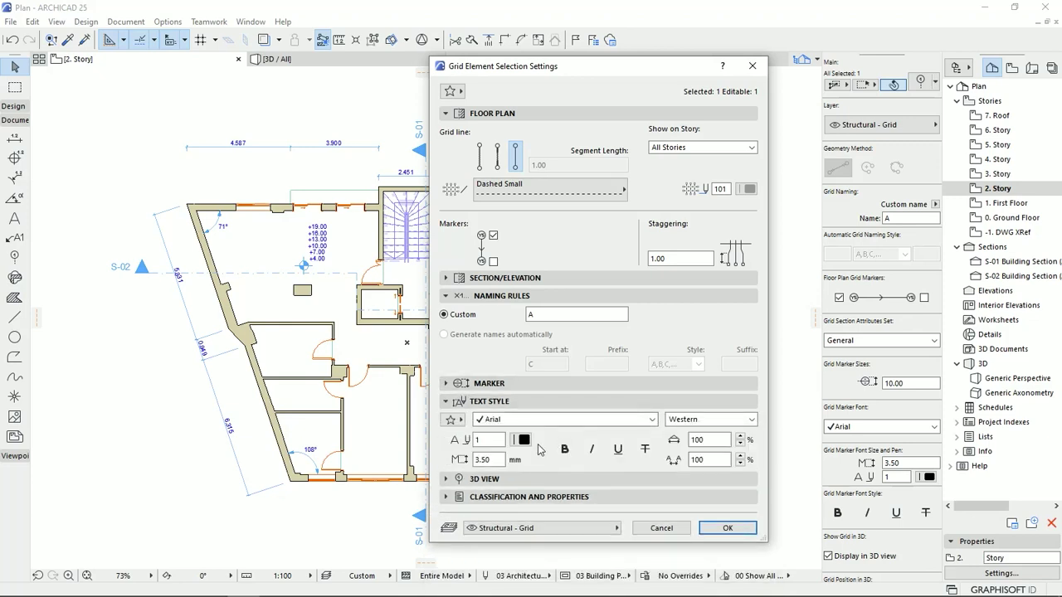
left_click_drag(590, 66, 758, 77)
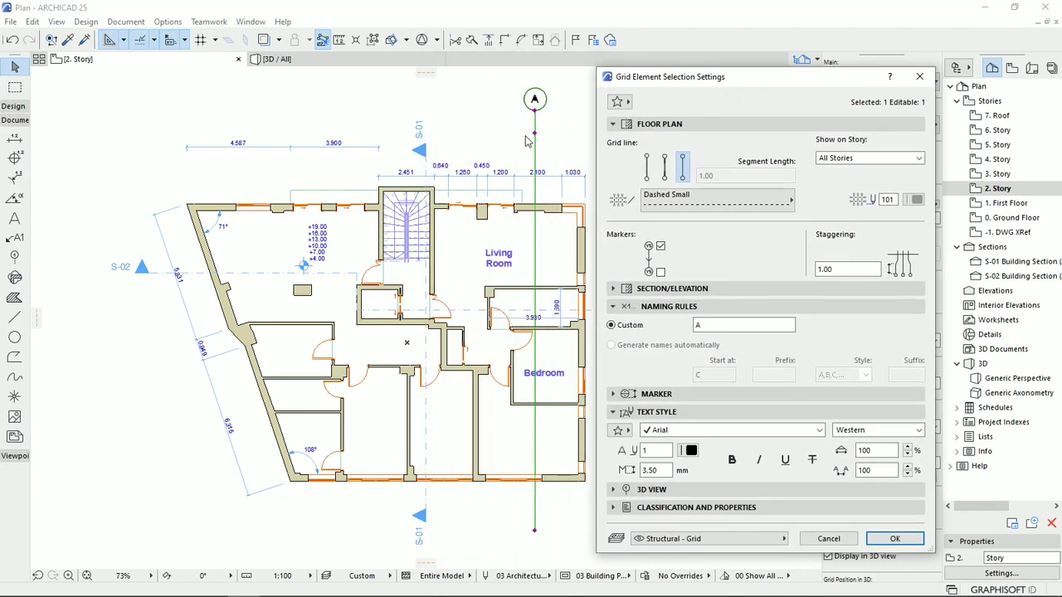
left_click(892, 538)
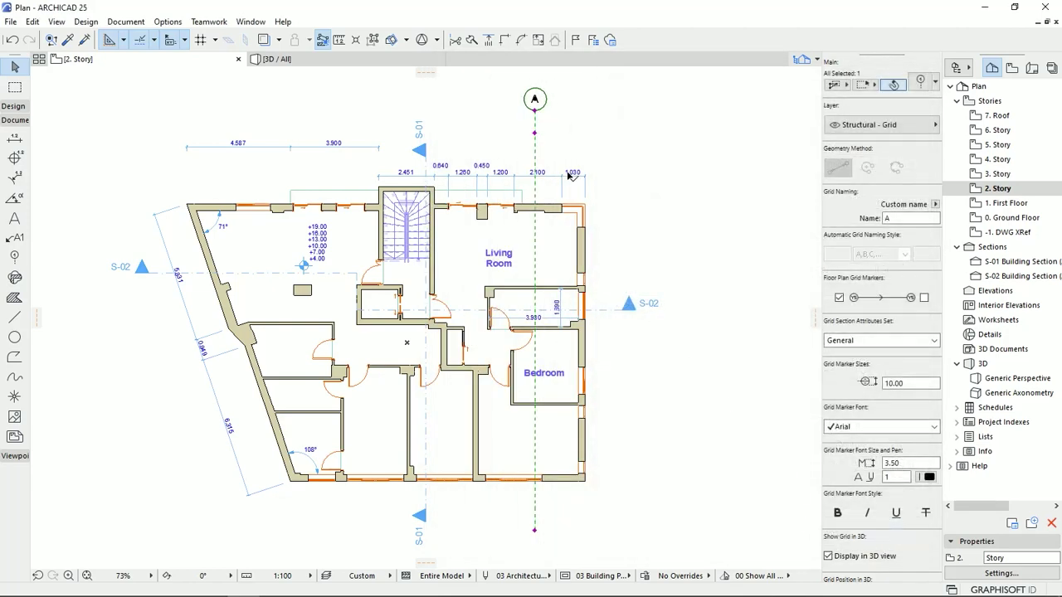
left_click(611, 141)
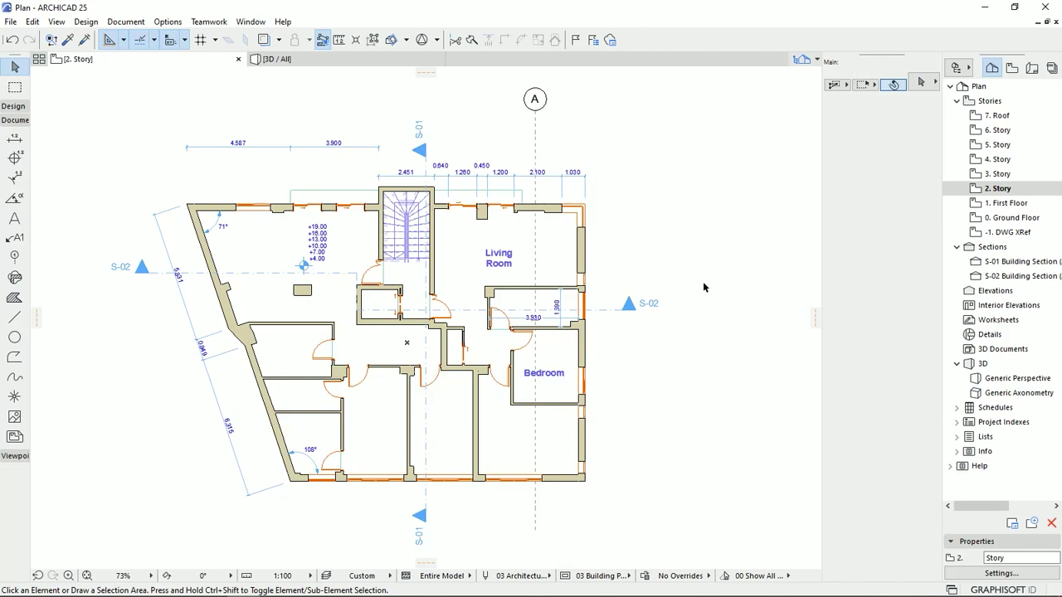
Step: Move grid line A to the building's upper-left exterior corner
middle_click_drag(604, 344, 642, 357)
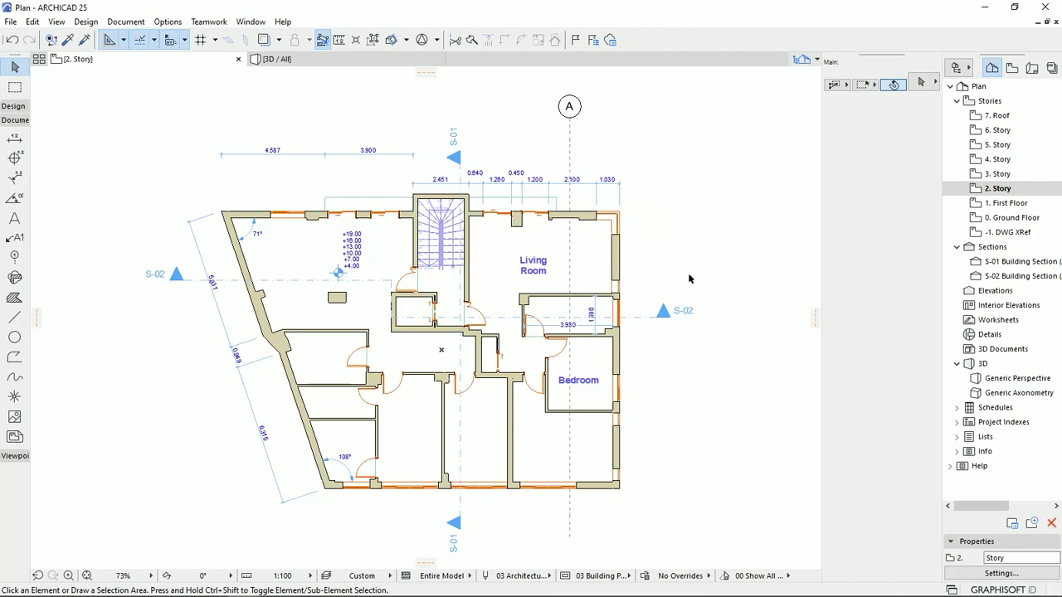
left_click(570, 152)
key("ctrl+d")
left_click(570, 152)
left_click(231, 153)
Step: Place a copy of grid line A through the freestanding column and open its name for editing
key("ctrl+shift+d")
left_click(231, 191)
left_click(337, 302)
left_click_drag(896, 218, 859, 222)
Step: Copy the vertical grid line to the left and right walls of the stairwell and name the copies C and D
key("ctrl+shift+d")
left_click(337, 168)
left_click(422, 249)
type("c")
key("ctrl+shift+d")
left_click(422, 171)
type("D")
key("Escape")
left_click(372, 173)
type("C")
Step: Copy grid line D to the column in the Living Room, adjust its position and name it E
left_click(456, 168)
key("ctrl+shift+d")
left_click(456, 172)
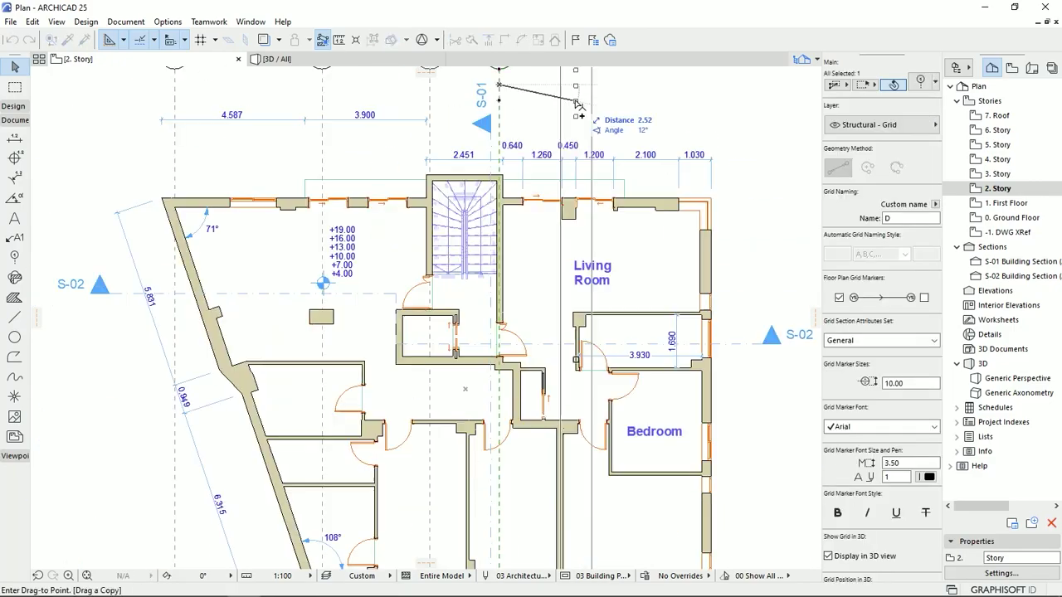
left_click(576, 111)
key("ctrl+d")
middle_click_drag(565, 286, 478, 310)
left_click(432, 213)
type("E")
Step: Copy the vertical grid line to the right exterior wall and name it F
scroll(614, 332, "down", 3)
key("ctrl+shift+d")
left_click(586, 274)
left_click_drag(896, 218, 859, 222)
type("F")
key("Escape")
middle_click_drag(526, 211, 614, 191)
left_click(557, 249)
middle_click_drag(560, 251, 566, 207)
scroll(726, 207, "down", 2)
key("Escape")
left_click(15, 257)
left_click(244, 218)
left_click(758, 218)
key("Escape")
left_click(756, 218)
left_click(935, 204)
left_click(934, 205)
left_click(921, 82)
left_click(622, 324)
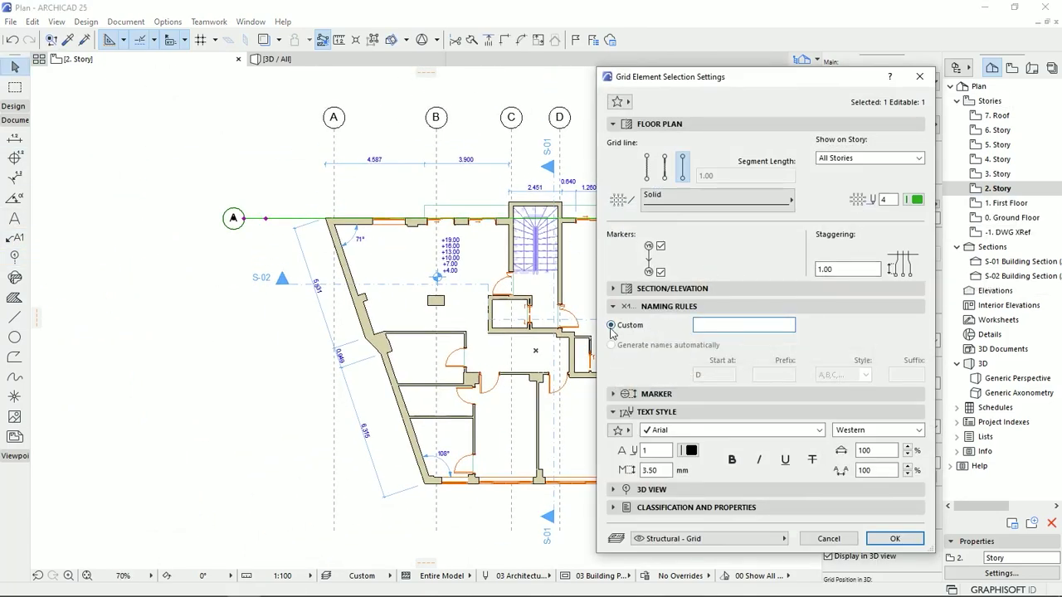
left_click(818, 539)
key("Delete")
Step: Change the automatic grid naming to numbers and draw horizontal grid line 1 along the upper exterior wall
left_click(15, 258)
left_click(935, 205)
left_click(937, 205)
left_click(735, 220)
left_click(267, 219)
Step: Draw horizontal grid lines 2, 3 and 4 through the freestanding column, the interior columns below it and the lower exterior wall
left_click(245, 303)
left_click(758, 303)
left_click(242, 383)
left_click(761, 383)
left_click(253, 481)
left_click(763, 481)
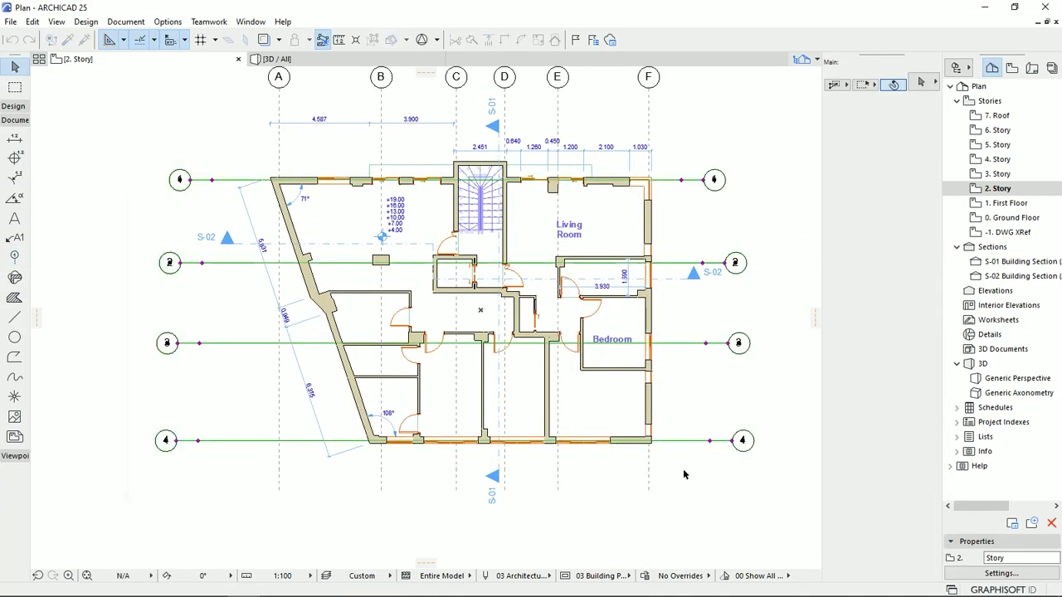
Step: Remove the right-end markers of grid lines 1 to 4 and align the right ends of the lines
left_click(924, 298)
left_click(724, 263)
left_click(704, 263)
left_click(727, 343)
left_click(704, 343)
left_click(732, 441)
left_click(704, 440)
Step: Stretch the left ends of the horizontal grid lines so that their markers line up vertically
left_click(292, 264)
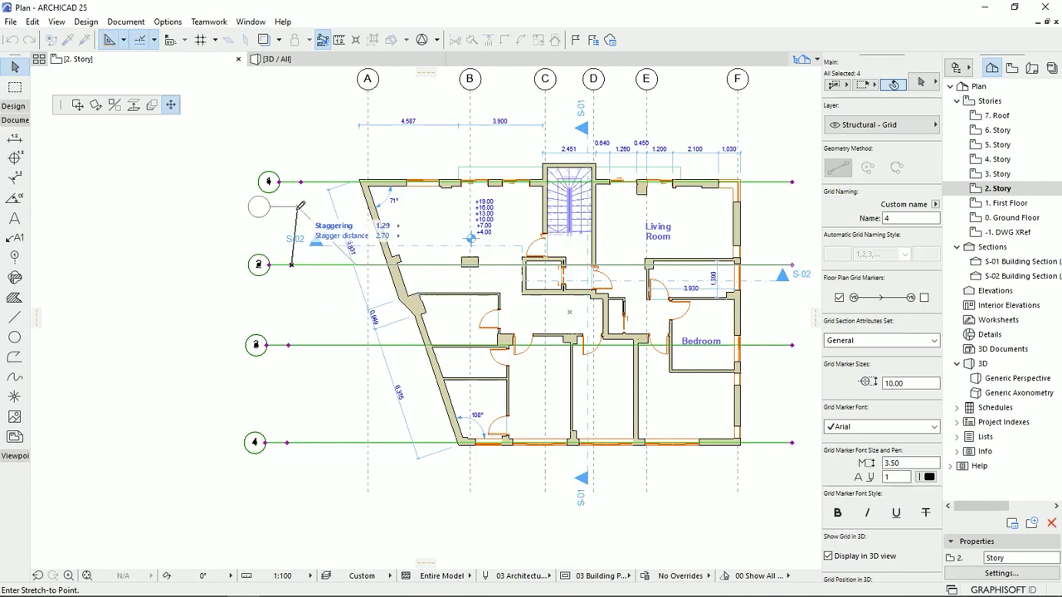
key("Escape")
scroll(286, 289, "up", 2)
left_click(263, 254)
left_click(276, 136)
middle_click_drag(259, 369, 318, 288)
left_click(315, 289)
key("Escape")
left_click(315, 290)
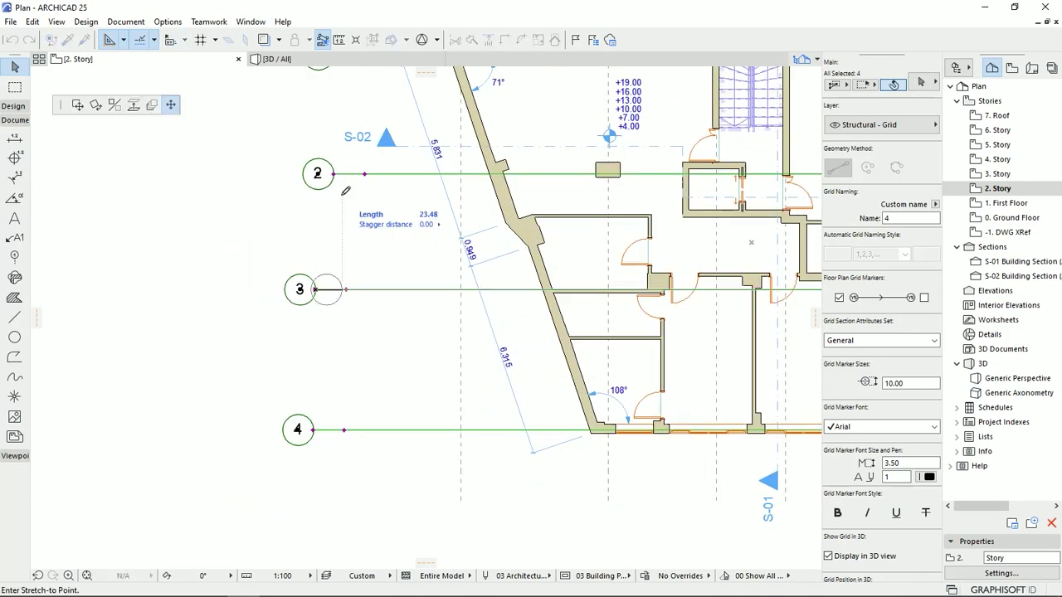
left_click(333, 174)
left_click(313, 430)
left_click(333, 290)
Step: Give grid lines 1 to 4 a dashed line type and a grey line pen
scroll(521, 371, "down", 3)
left_click(921, 83)
left_click(912, 200)
left_click(908, 238)
left_click(894, 537)
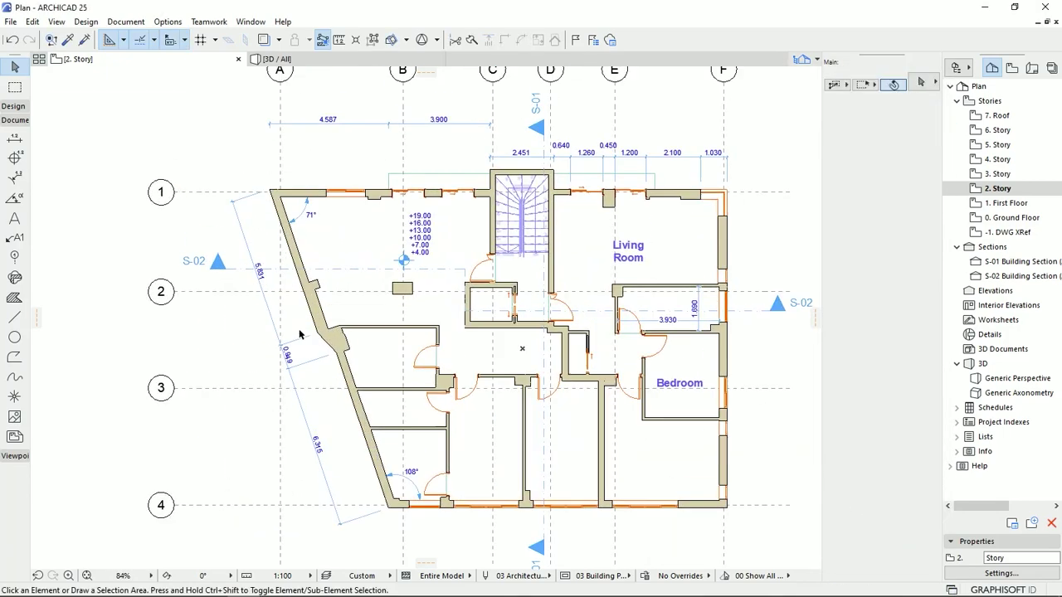
Step: Move grid line 2 slightly upward to centre it on the freestanding column
left_click(280, 433)
scroll(279, 439, "down", 1)
right_click(649, 142)
middle_click_drag(744, 267, 743, 237)
scroll(240, 280, "up", 3)
left_click(398, 291)
key("ctrl+d")
left_click(476, 291)
left_click(475, 286)
Step: Move grid line 3 slightly upward to line it up with the interior columns, and clear the selection
middle_click_drag(747, 290, 595, 320)
scroll(595, 321, "down", 3)
left_click(267, 296)
key("ctrl+d")
left_click(271, 296)
left_click(412, 289)
left_click(199, 430)
Step: Delete the linear dimensions above the upper exterior wall
middle_click_drag(620, 167, 633, 280)
scroll(445, 300, "down", 2)
left_click(398, 190)
key("Delete")
scroll(451, 290, "up", 1)
middle_click_drag(451, 290, 431, 264)
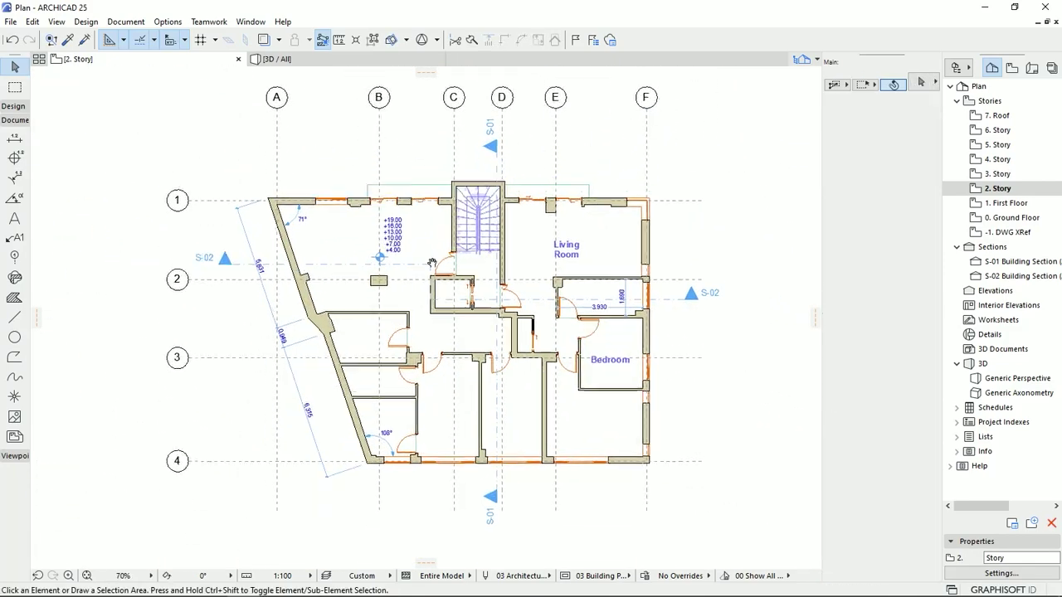
Step: Move the level dimension to the right so it clears grid line B
scroll(392, 238, "up", 3)
left_click(368, 278)
left_click(394, 267)
key("ctrl+d")
left_click(369, 282)
middle_click_drag(413, 389, 469, 328)
left_click(458, 228)
left_click(401, 280)
key("ctrl+d")
left_click(469, 281)
Step: Set the level dimension text's font size to 1.00 mm
left_click(598, 249)
left_click_drag(881, 161, 801, 172)
type("1")
scroll(541, 322, "down", 4)
Step: Set the font size of the angle dimension in the upper-left corner to 1.00 mm
left_click(365, 239)
left_click(337, 210)
left_click_drag(886, 297, 830, 299)
type("1")
scroll(580, 365, "down", 4)
middle_click_drag(581, 365, 411, 214)
scroll(895, 470, "down", 3)
scroll(879, 374, "up", 3)
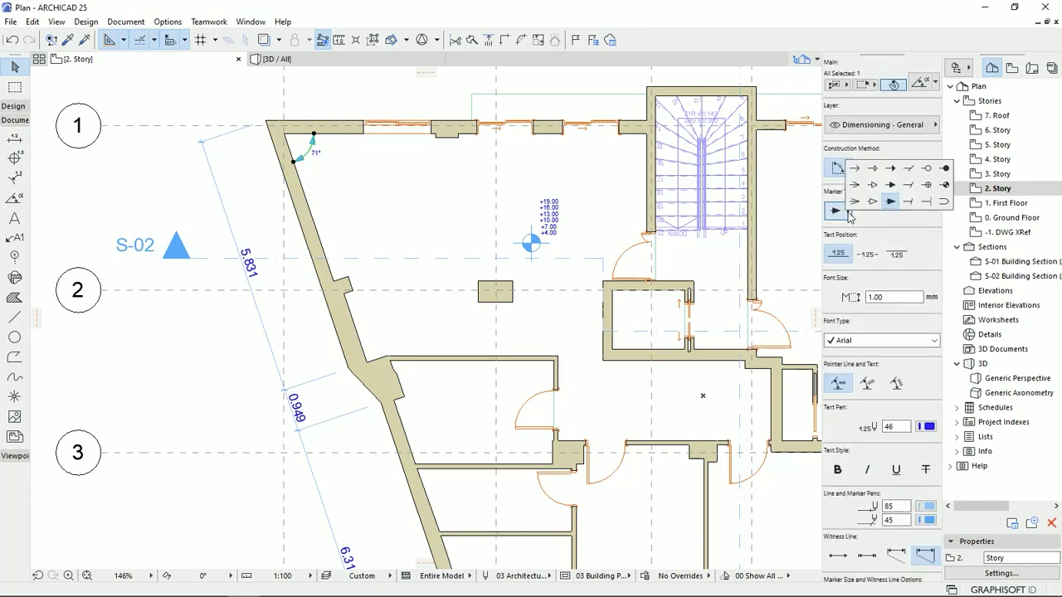
Step: Set the text of the upper-left corner's angle dimension to a font size of 1.50 mm
left_click(15, 198)
scroll(464, 415, "down", 1)
middle_click_drag(464, 465, 357, 319)
left_click(398, 462)
middle_click_drag(398, 365, 313, 420)
left_click(146, 107)
scroll(225, 205, "down", 1)
middle_click_drag(224, 206, 303, 242)
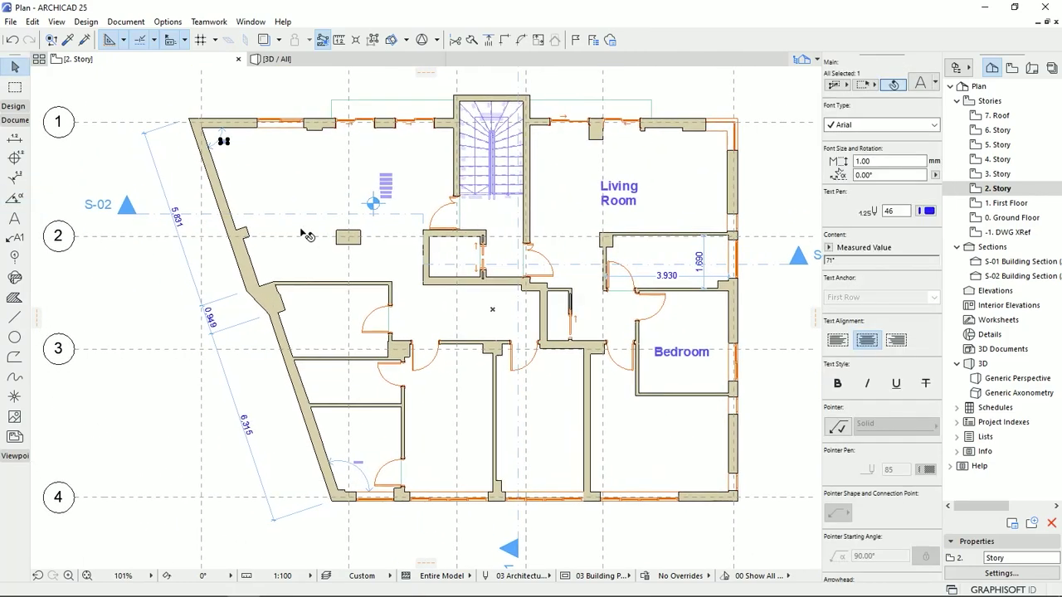
left_click_drag(881, 161, 840, 162)
type("1.50")
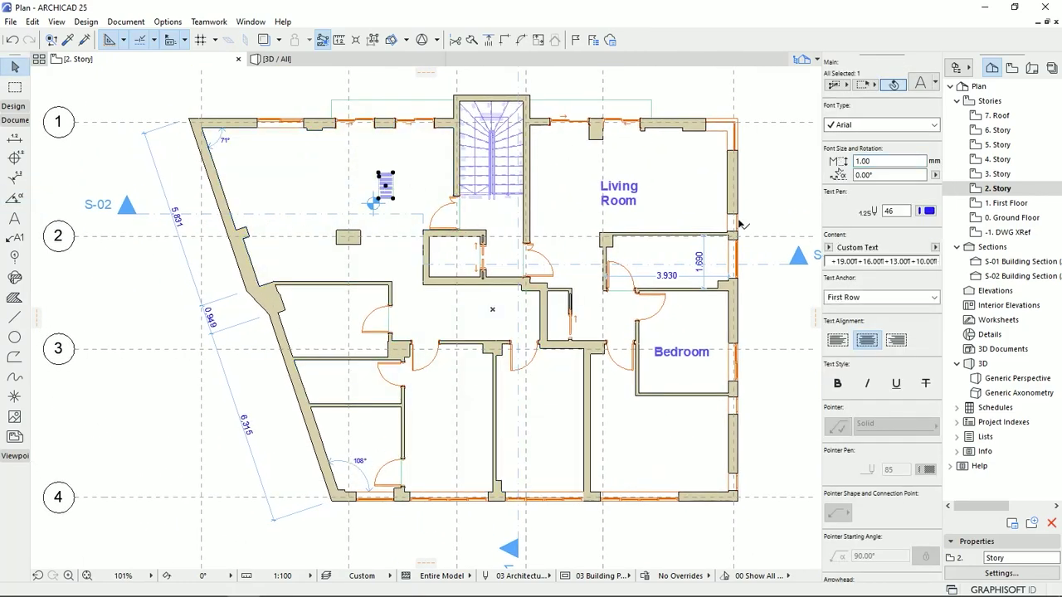
Step: Widen the Living Room label onto one line, then copy it toward the staircase and change the copy's text to Kitchen
left_click_drag(627, 212, 663, 201)
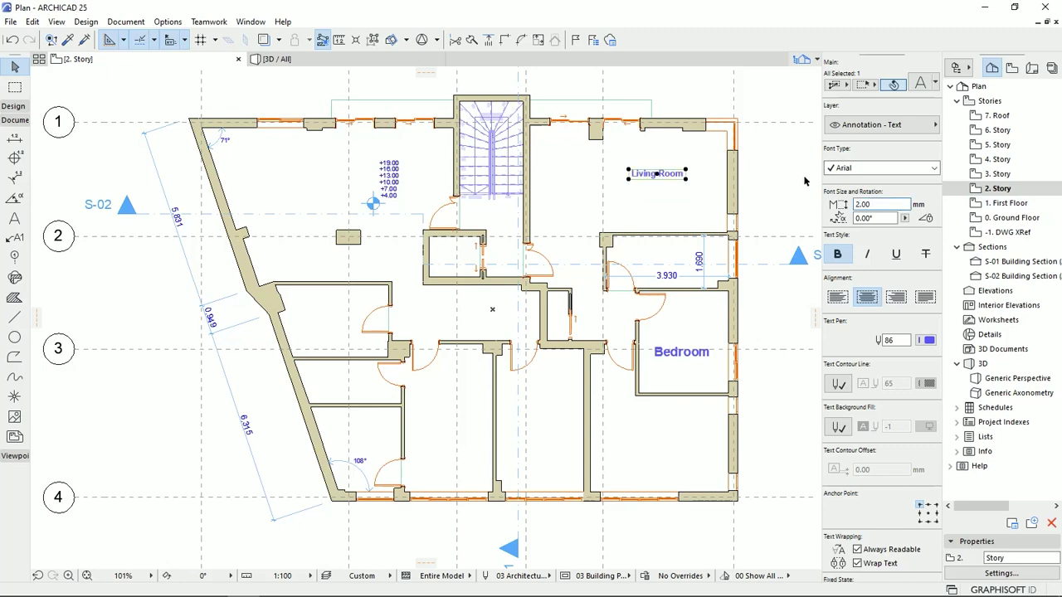
scroll(712, 177, "up", 5)
middle_click_drag(573, 211, 673, 331)
left_click_drag(643, 297, 377, 297, "ctrl")
double_click(377, 297)
key("ctrl+a")
type("Kitche")
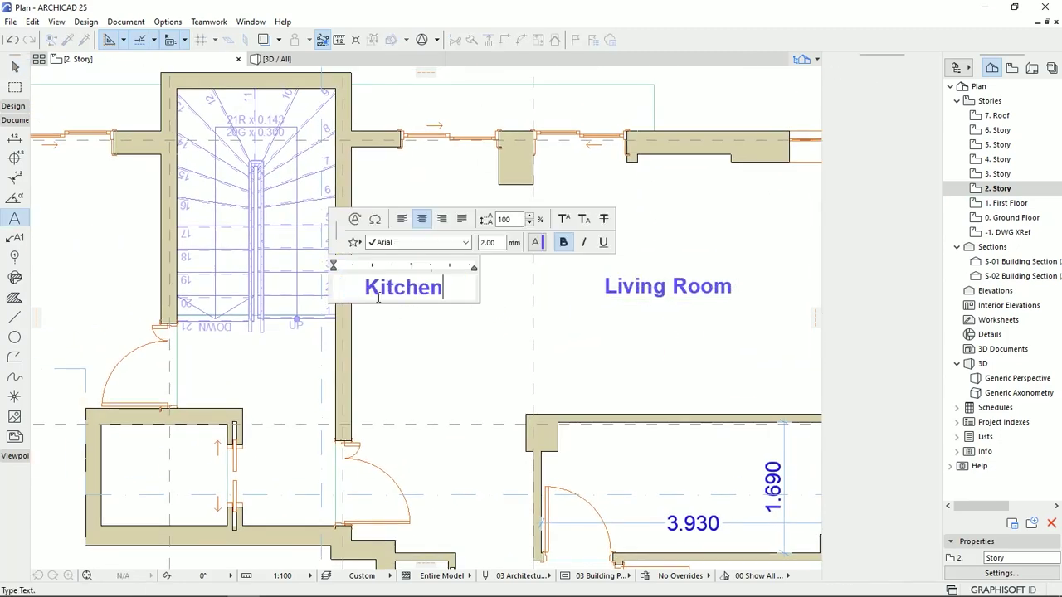
type("n")
left_click(450, 351)
Step: Copy the Living Room and Kitchen labels into the apartment on the plan's left side
scroll(450, 351, "down", 5)
left_click_drag(548, 208, 306, 285, "ctrl")
left_click_drag(650, 246, 291, 245, "ctrl")
Step: Place a copy of a room label in the small room above the right-hand Bedroom and change its text to Bathroom
middle_click_drag(667, 422, 618, 419)
left_click(628, 305, "ctrl+alt")
scroll(628, 307, "up", 3)
left_click_drag(612, 422, 583, 264)
double_click(584, 262)
key("ctrl+a")
type("Bat")
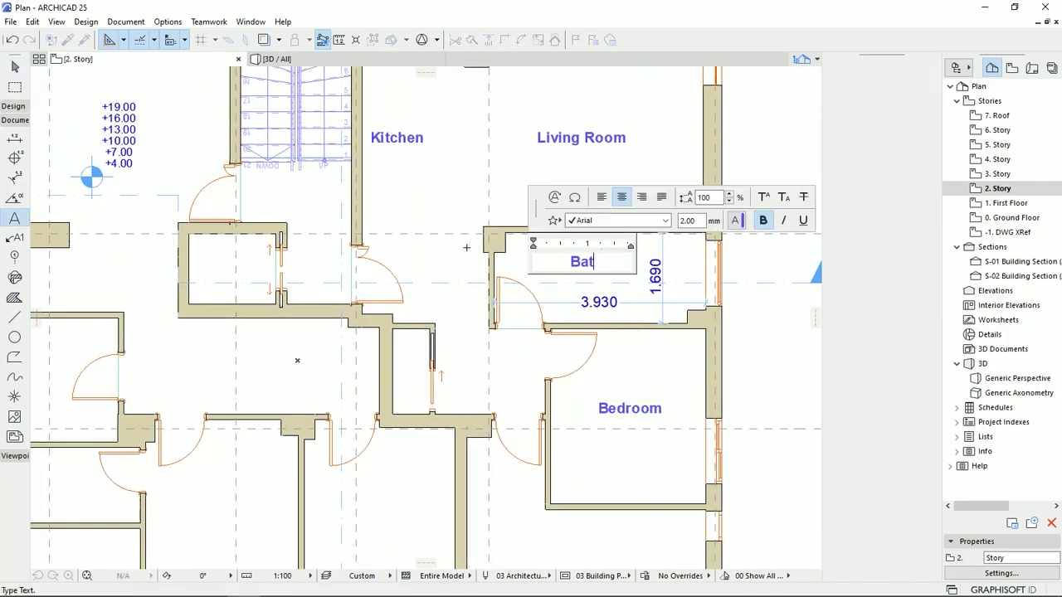
left_click(673, 373)
Step: Copy the Bedroom label into the three large rooms along the plan's lower side
scroll(672, 374, "down", 3)
middle_click_drag(651, 371, 665, 286)
left_click(664, 313)
key("ctrl+shift+d")
left_click_drag(664, 312, 428, 418)
key("ctrl+shift+d")
middle_click_drag(555, 420, 562, 455)
Step: Copy the Bathroom label into the upper and lower bathrooms of the left apartment
scroll(398, 364, "up", 1)
left_click(692, 239)
left_click_drag(692, 239, 288, 321, "ctrl")
middle_click_drag(430, 472, 498, 400)
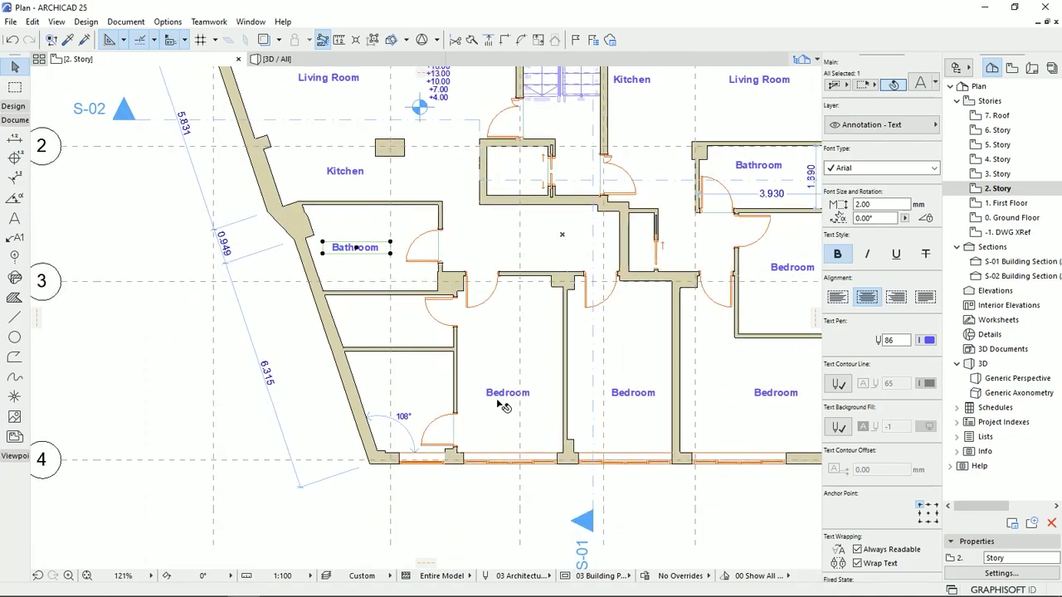
left_click_drag(403, 388, 403, 387, "ctrl")
Step: Reposition the left apartment's Kitchen label so it lines up beneath the Living Room label
scroll(403, 387, "down", 2)
left_click(692, 376)
scroll(570, 355, "up", 2)
middle_click_drag(570, 355, 642, 429)
left_click_drag(265, 255, 256, 256)
middle_click_drag(256, 257, 347, 326)
left_click_drag(337, 231, 349, 233)
scroll(349, 233, "down", 2)
middle_click_drag(349, 233, 285, 202)
left_click(719, 302)
scroll(349, 259, "up", 3)
Step: Copy the left Living Room label into the central hallway and change the copy's text to Corridor
left_click(237, 157)
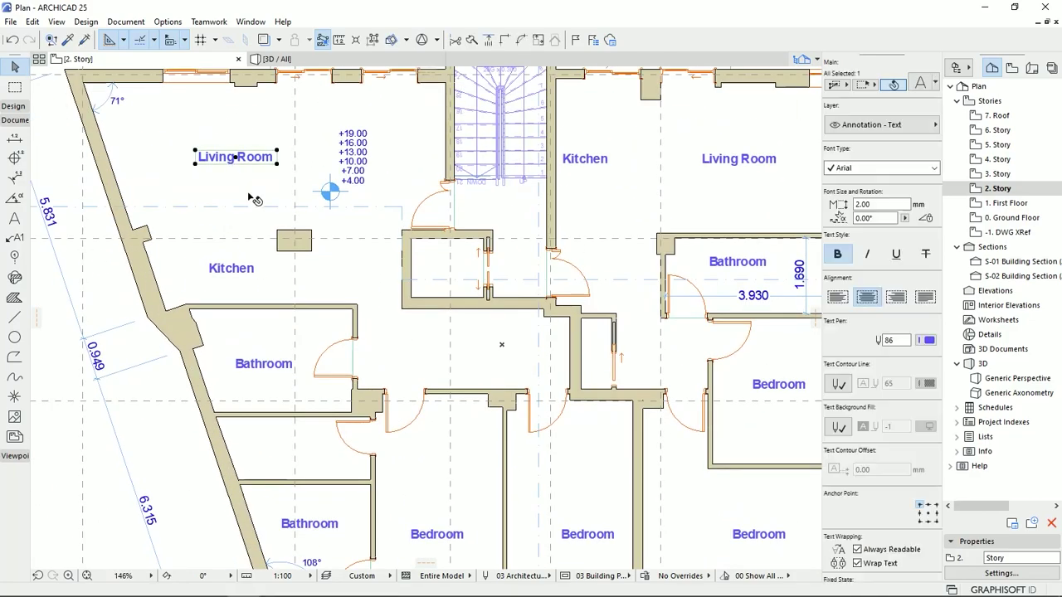
left_click_drag(236, 157, 496, 349, "ctrl")
scroll(496, 357, "up", 3)
double_click(469, 342)
key("ctrl+a")
type("Corridor")
left_click(489, 451)
Step: Line up the left apartment's upper Bathroom label, the Corridor label and the right apartment's upper Bedroom label in one horizontal row
scroll(489, 450, "down", 4)
scroll(572, 531, "up", 2)
left_click_drag(418, 298, 419, 297)
left_click_drag(220, 306, 219, 298)
left_click(441, 414)
scroll(441, 414, "down", 2)
scroll(551, 388, "up", 2)
left_click_drag(567, 350, 569, 321)
middle_click_drag(568, 320, 711, 306)
left_click(199, 309)
left_click_drag(196, 307, 433, 299, "shift")
left_click_drag(711, 304, 433, 299, "shift")
left_click(567, 415)
scroll(568, 449, "down", 1)
middle_click_drag(633, 315, 661, 408)
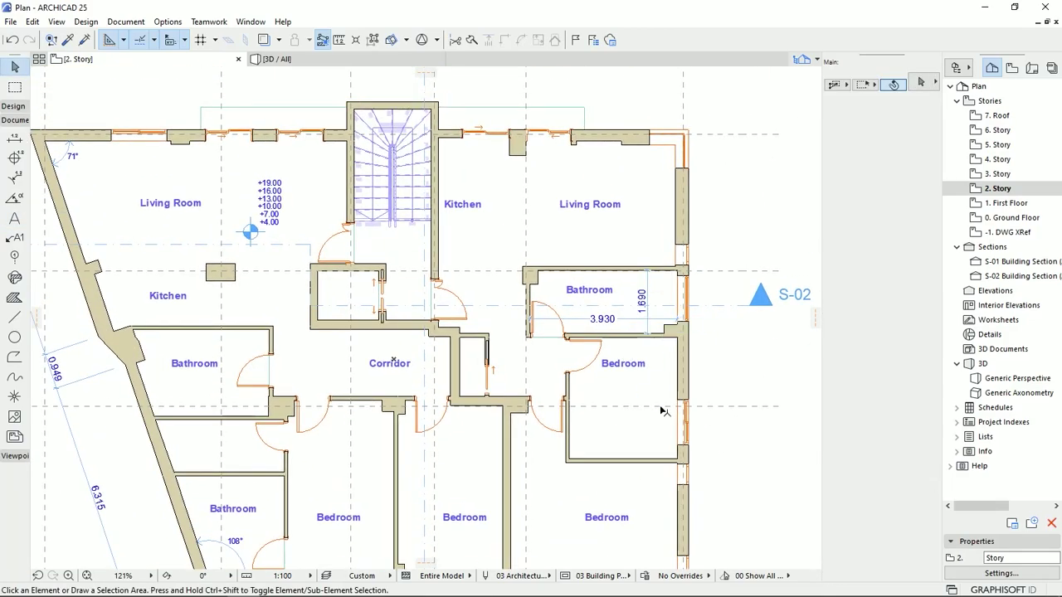
Step: Align the right apartment's upper Bedroom label beneath the Bathroom label and move the bathroom's vertical dimension to the left of its label
scroll(633, 296, "up", 2)
left_click(570, 288)
left_click(619, 388, "shift")
middle_click_drag(619, 332, 609, 408)
left_click(562, 241)
left_click(641, 347)
key("ctrl+d")
left_click_drag(642, 346, 544, 349)
Step: Move the lower-right Bedroom label horizontally into line with the room labels above it
scroll(645, 456, "down", 2)
middle_click_drag(646, 457, 626, 272)
left_click(580, 435)
left_click_drag(581, 435, 597, 287, "shift")
Step: Add a vertical linear dimension between the lower and upper walls of the right apartment's living room
left_click(14, 138)
scroll(565, 217, "up", 4)
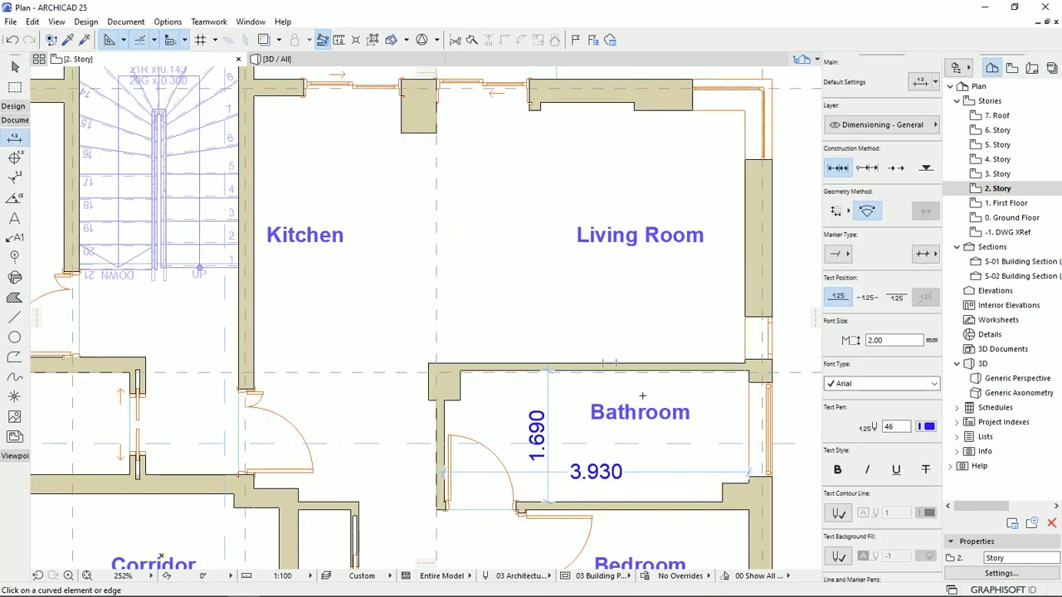
left_click(835, 211)
left_click(639, 363)
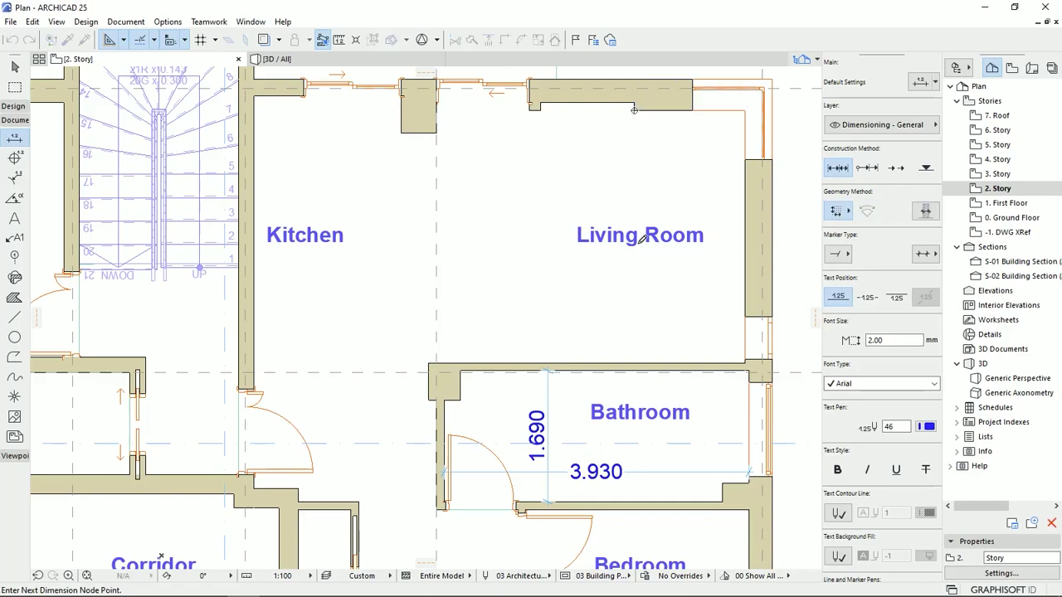
left_click(634, 109)
middle_click_drag(540, 308, 488, 317)
double_click(489, 317)
left_click(496, 365)
Step: Dimension the combined width of the right apartment's kitchen and living room
scroll(571, 363, "down", 2)
middle_click_drag(566, 329, 642, 294)
left_click(392, 149)
left_click(732, 161)
Step: Dimension the width and depth of the right apartment's upper bedroom
left_click(566, 316)
scroll(651, 454, "down", 1)
middle_click_drag(651, 453, 582, 235)
scroll(581, 235, "up", 1)
left_click(528, 341)
left_click(594, 393)
double_click(595, 377)
left_click(595, 381)
Step: Dimension the depth and width of the lower-right bedroom
scroll(595, 420, "down", 1)
middle_click_drag(595, 420, 679, 262)
scroll(679, 261, "up", 2)
left_click(595, 324)
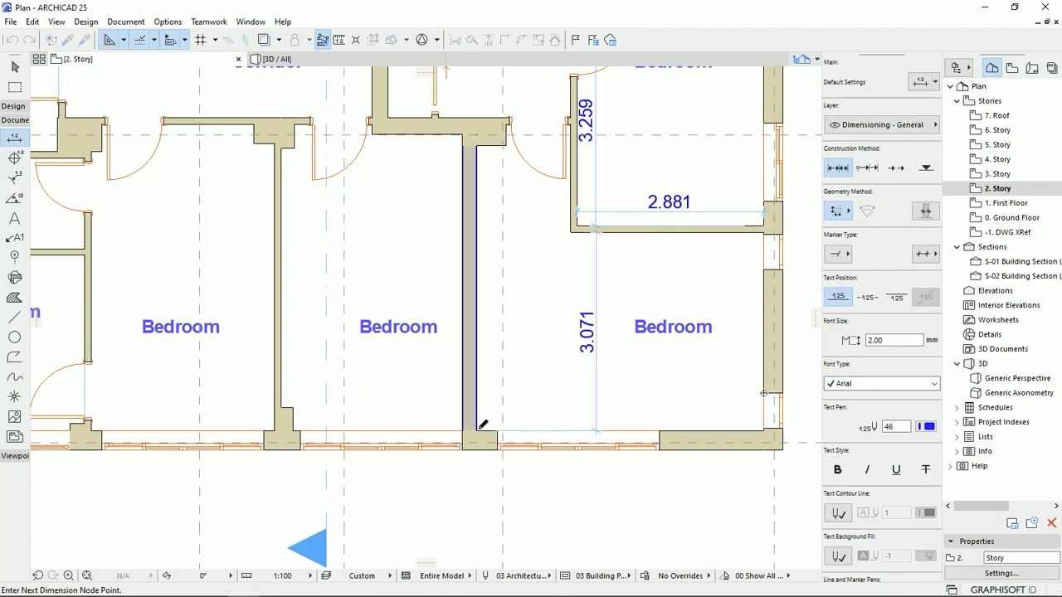
left_click(628, 387)
Step: Dimension the width of the middle bedroom on the plan's lower side
scroll(628, 387, "down", 1)
middle_click_drag(628, 387, 782, 370)
left_click(646, 161)
left_click(590, 372)
middle_click_drag(590, 386, 677, 445)
left_click(496, 429)
middle_click_drag(464, 374, 599, 363)
key("w")
left_click(488, 420)
left_click(462, 437)
Step: Dimension the width of the left bedroom on the plan's lower side and delete the misplaced element
middle_click_drag(569, 435, 443, 453)
scroll(443, 453, "up", 2)
key("w")
left_click(422, 267)
left_click(196, 267)
left_click(340, 281)
key("w")
left_click(380, 282)
left_click(379, 280)
key("Delete")
Step: Dimension the width of the lower-left bathroom
key("w")
scroll(314, 475, "up", 2)
left_click(498, 467)
left_click(227, 472)
double_click(515, 263)
left_click(514, 342)
scroll(513, 339, "down", 6)
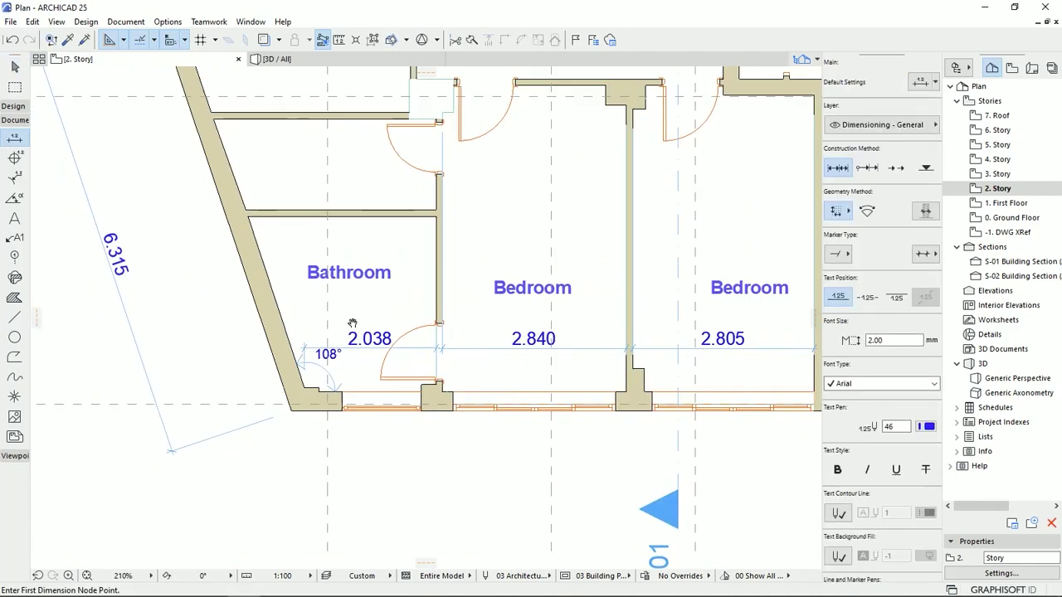
Step: Dimension the depth of the lower-left bathroom
middle_click_drag(353, 325, 362, 427)
scroll(403, 500, "up", 2)
left_click(382, 467)
left_click(387, 214)
double_click(412, 249)
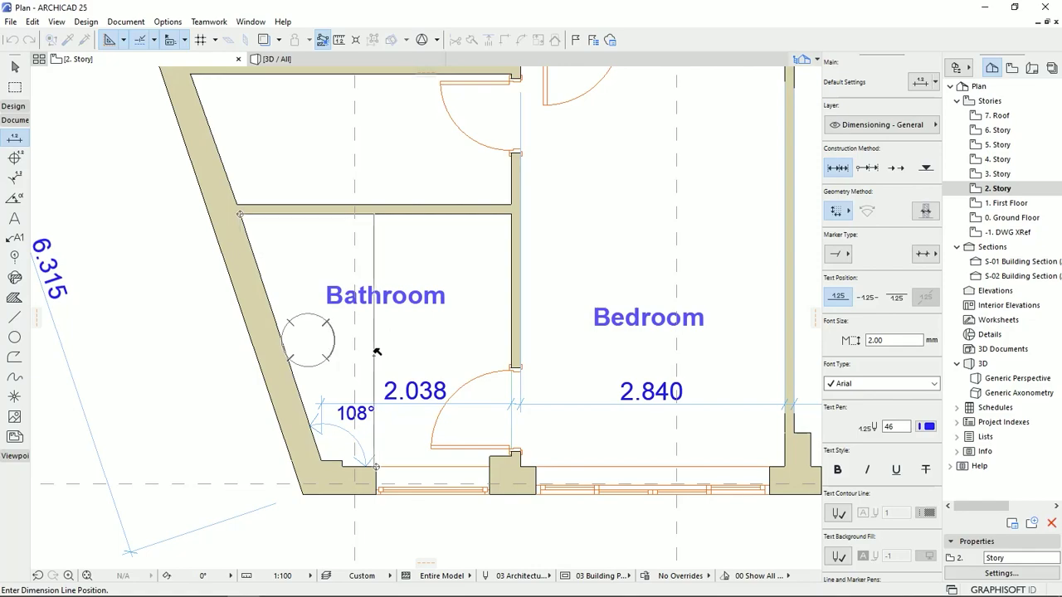
key("w")
left_click(388, 296)
Step: Align the Bathroom and Bedroom labels of the rooms along the plan's lower side on one horizontal line
scroll(331, 406, "down", 4)
middle_click_drag(484, 391, 338, 380)
left_click_drag(184, 369, 184, 362)
left_click(308, 380)
left_click(651, 380, "shift")
left_click_drag(691, 388, 691, 371)
key("Escape")
middle_click_drag(255, 398, 319, 429)
Step: Dimension the depth of the middle bedroom on the plan's lower side
key("w")
scroll(567, 483, "up", 2)
left_click(567, 481)
left_click(571, 178)
scroll(544, 247, "down", 3)
double_click(531, 348)
Step: Shift the aligned labels of the lower rooms slightly down together
scroll(531, 380, "up", 4)
key("w")
left_click(232, 362)
left_click(467, 363, "shift")
left_click(642, 363, "shift")
left_click_drag(531, 355, 531, 375)
Step: Dimension the depth of the left bedroom on the plan's lower side with the same dimension settings
middle_click_drag(412, 412, 535, 423)
left_click(586, 350, "alt")
scroll(481, 448, "up", 2)
left_click(506, 511)
left_click(489, 256)
key("w")
Step: Dimension the depth of the upper-left living room and kitchen area and of the bathroom below the kitchen
scroll(481, 405, "down", 1)
middle_click_drag(356, 294, 498, 417)
scroll(502, 417, "up", 3)
key("w")
left_click(404, 338)
middle_click_drag(421, 227, 484, 470)
left_click(546, 479)
scroll(548, 158, "up", 8)
left_click(571, 158)
scroll(570, 158, "down", 7)
double_click(480, 218)
scroll(481, 218, "down", 2)
middle_click_drag(481, 228, 483, 277)
scroll(495, 163, "up", 1)
Step: Move the depth dimensions of the two left bathrooms into line with the living room's depth dimension
left_click(502, 165)
key("w")
scroll(500, 386, "down", 1)
middle_click_drag(500, 386, 510, 205)
scroll(477, 260, "up", 3)
left_click(476, 240)
key("ctrl+d")
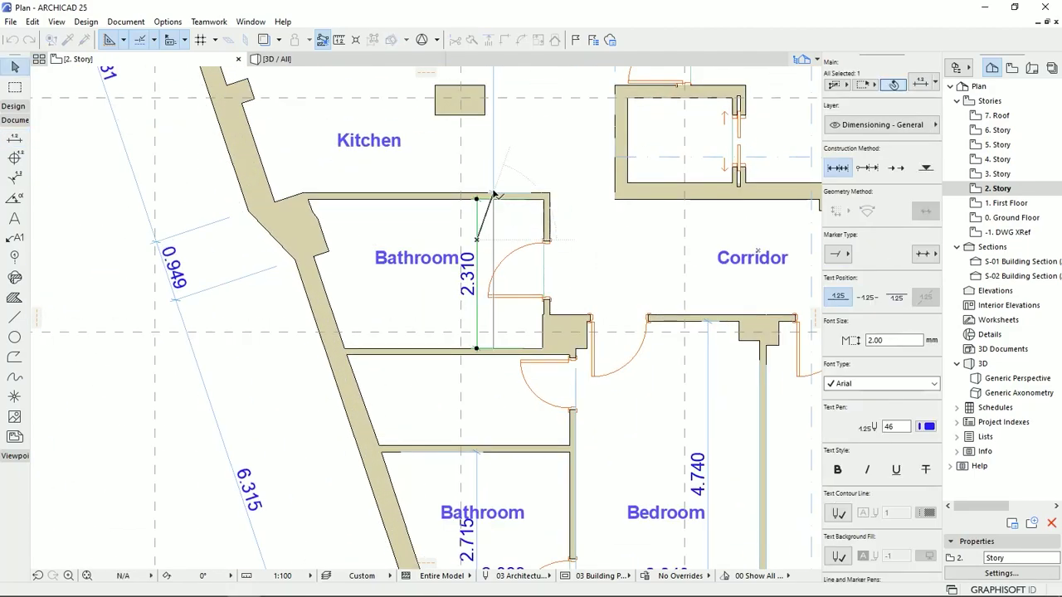
left_click(495, 193)
middle_click_drag(491, 348, 481, 199)
left_click(469, 301)
left_click(490, 204)
Step: Dimension the widths of the bathroom below the left kitchen and of the corridor on one line
middle_click_drag(372, 236, 344, 278)
scroll(353, 275, "up", 2)
left_click(398, 254, "alt")
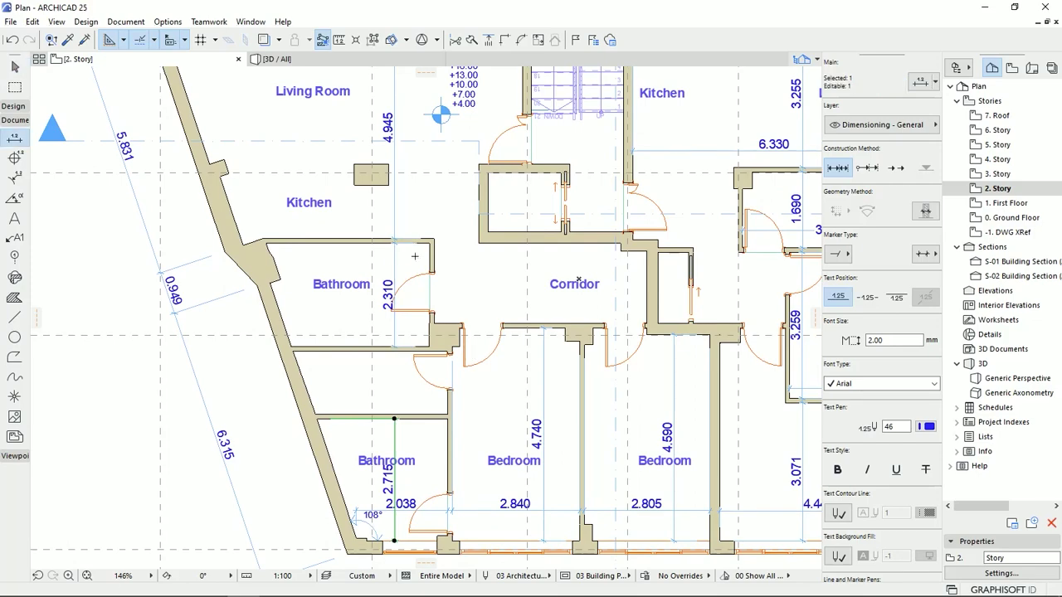
middle_click_drag(402, 253, 431, 280)
scroll(434, 279, "up", 1)
left_click(464, 267)
double_click(285, 311)
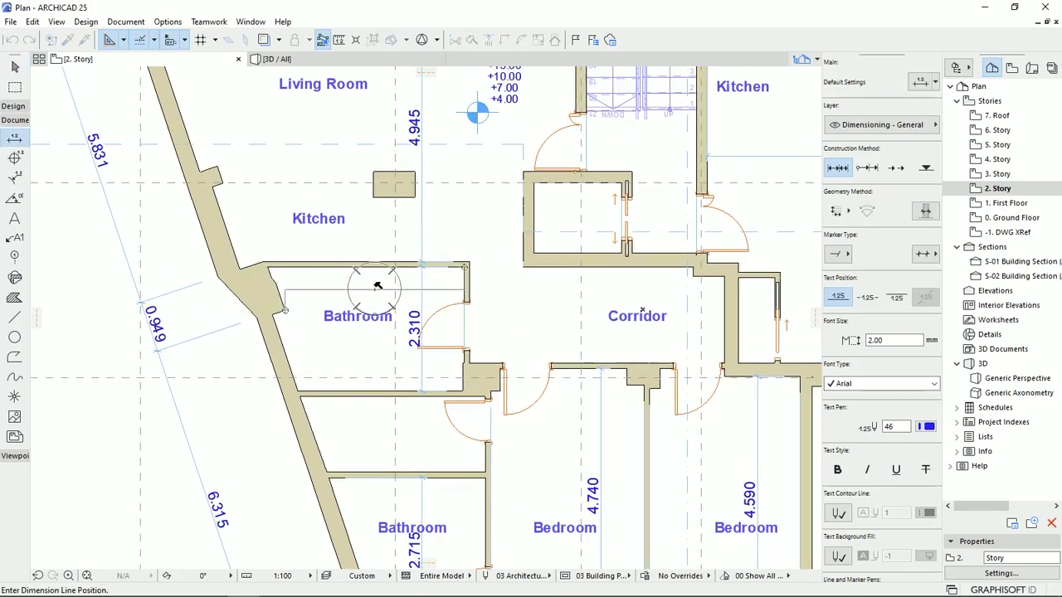
left_click(604, 283)
scroll(603, 283, "down", 2)
middle_click_drag(407, 274, 439, 304)
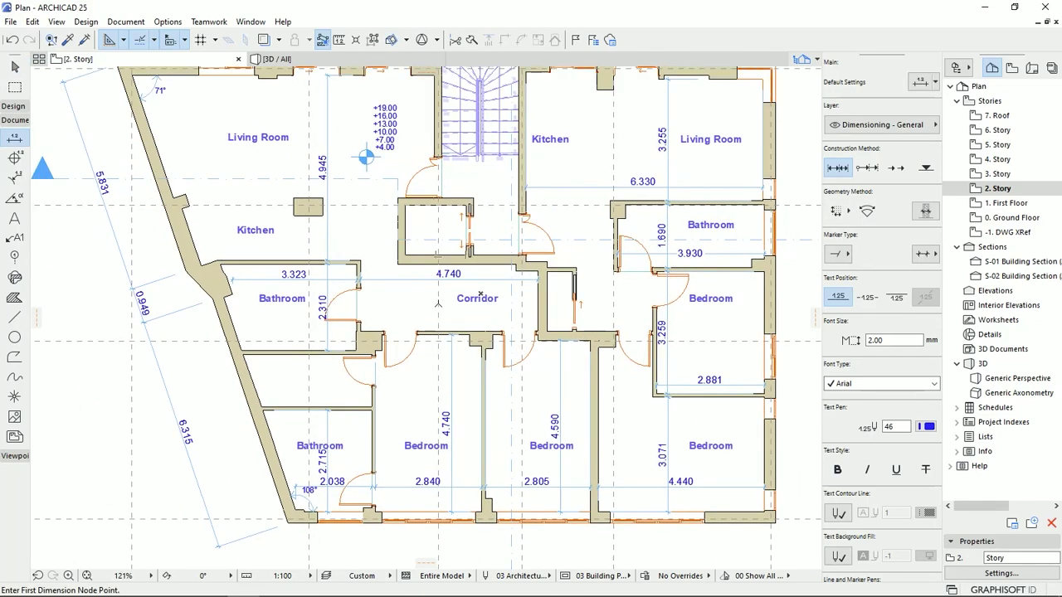
Step: Copy a Bathroom label into the unlabelled room between the two left bathrooms and change its text to "Closet"
scroll(343, 434, "up", 3)
middle_click_drag(343, 434, 493, 420)
left_click(453, 443)
key("ctrl+shift+d")
left_click(432, 330)
double_click(448, 336)
left_click_drag(477, 332, 368, 341)
type("Closet")
left_click(470, 356)
Step: Adjust the Closet label's position and dimension the closet's depth and width
scroll(486, 336, "up", 2)
key("ctrl+d")
left_click(441, 249, "alt")
left_click(444, 255)
scroll(449, 253, "down", 2)
middle_click_drag(454, 360, 454, 235)
left_click(439, 325)
left_click(237, 382)
left_click(633, 381)
double_click(434, 360)
left_click(433, 358)
Step: Dimension the width of the upper-left living room between its slanted outer wall and the staircase wall
scroll(434, 356, "down", 6)
scroll(77, 95, "up", 6)
middle_click_drag(77, 96, 77, 214)
left_click(34, 233)
scroll(329, 232, "down", 2)
middle_click_drag(329, 232, 330, 177)
left_click(643, 184)
double_click(384, 217)
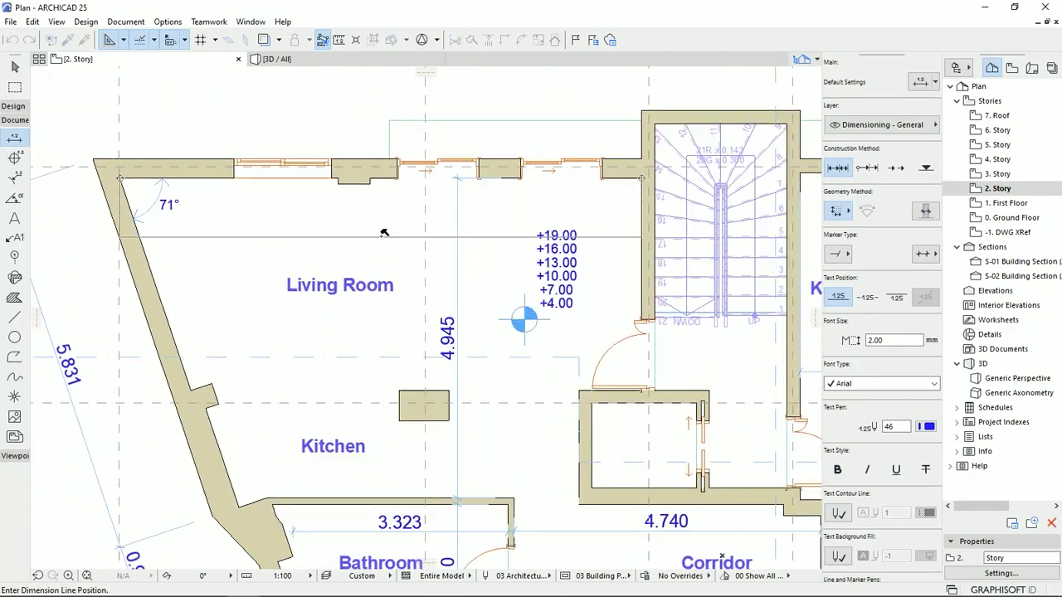
left_click(390, 228)
Step: Dimension the spacing of grid lines A to F in a chain above the plan
scroll(424, 262, "down", 4)
scroll(142, 317, "up", 2)
left_click(782, 296)
double_click(738, 352)
left_click(738, 360)
scroll(738, 360, "down", 2)
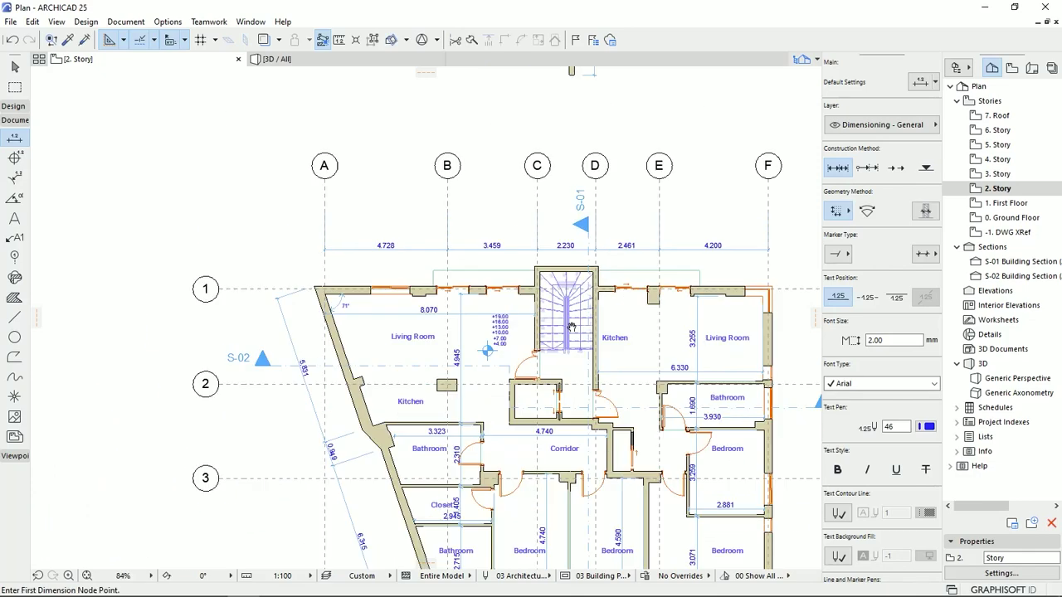
Step: Dimension the spacing of grid lines 1 to 4 in a chain beside the plan
middle_click_drag(249, 331, 289, 197)
left_click(273, 155)
left_click(273, 250)
left_click(274, 358)
middle_click_drag(664, 354, 512, 393)
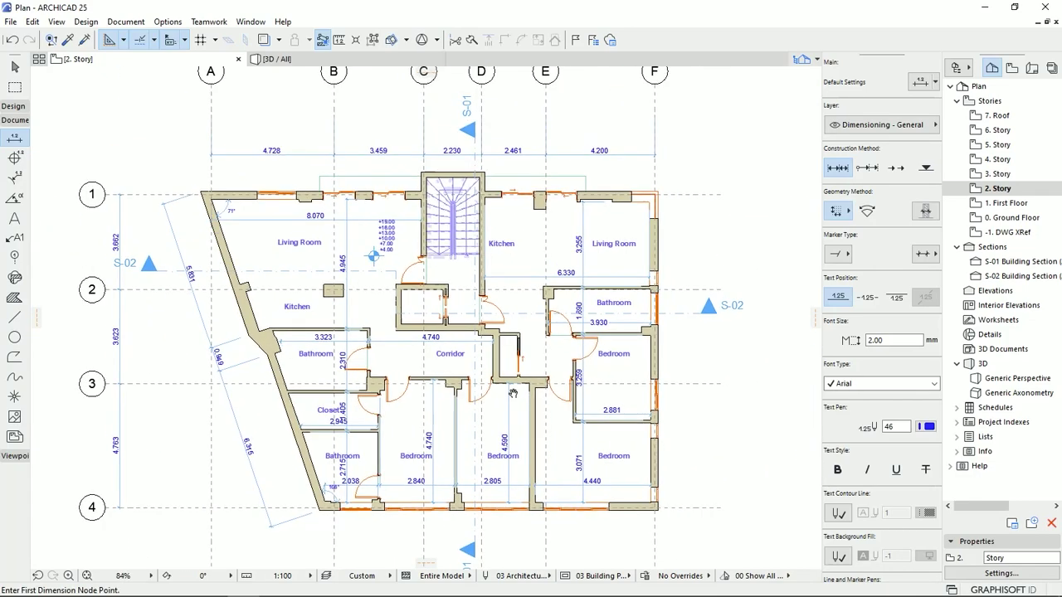
Step: Select all linear dimensions within a marquee around the plan and set their text position to centred on the dimension line
left_click(15, 87)
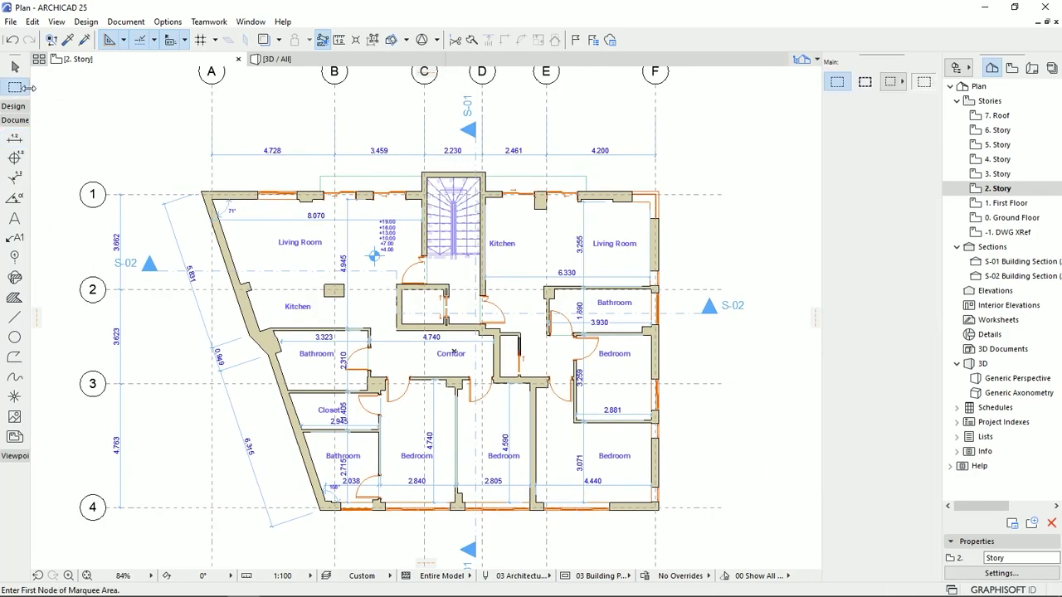
scroll(540, 266, "down", 2)
left_click(725, 91)
left_click(168, 503)
left_click(15, 138)
key("ctrl+a")
left_click(867, 298)
scroll(529, 340, "up", 3)
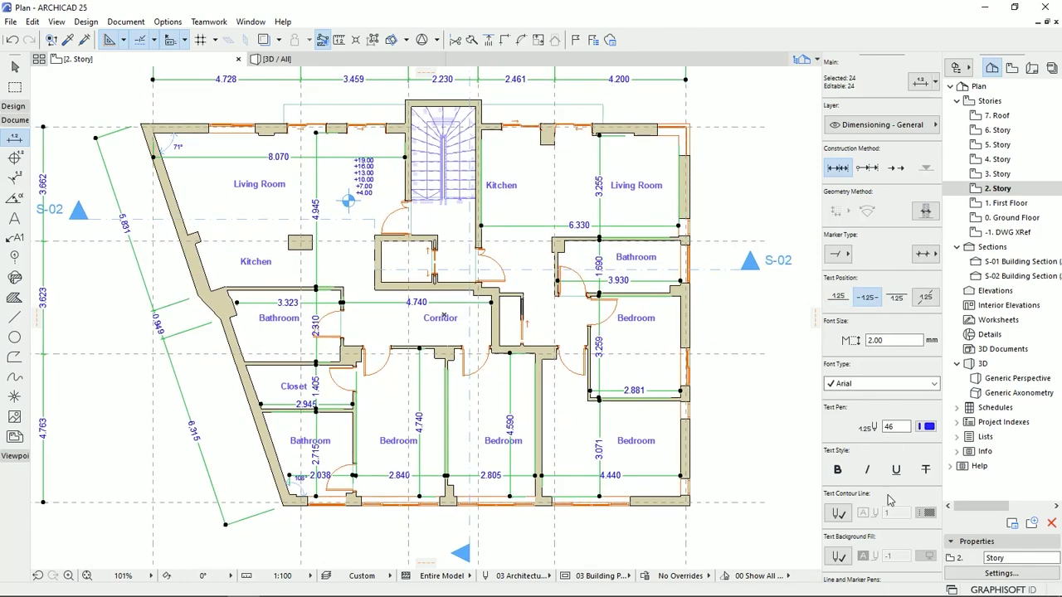
Step: Change the text pen of the selected linear dimensions to light blue and deselect them
scroll(884, 270, "down", 5)
left_click(838, 394)
middle_click_drag(542, 306, 540, 337)
scroll(883, 398, "up", 5)
left_click(926, 426)
left_click(751, 274)
key("Escape")
key("Escape")
scroll(660, 365, "down", 2)
Step: Set the marker size of the living room's level dimension to 3 mm
left_click(441, 270)
scroll(469, 267, "up", 7)
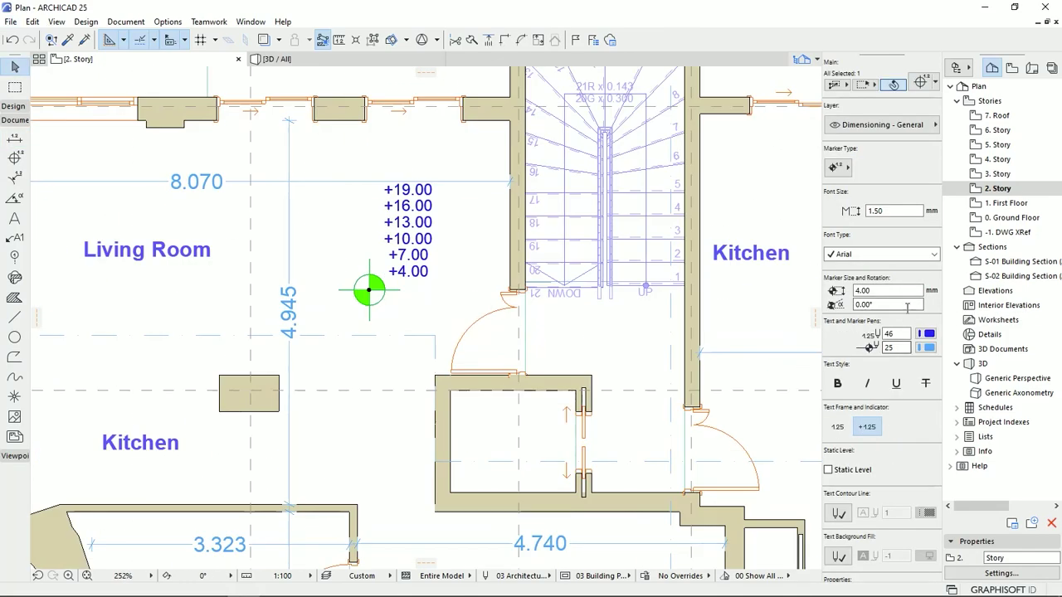
double_click(881, 292)
type("3")
key("Return")
Step: Set the text and marker pens of the living room's level dimension to black
scroll(901, 429, "down", 3)
scroll(901, 429, "up", 3)
left_click(847, 169)
left_click(921, 82)
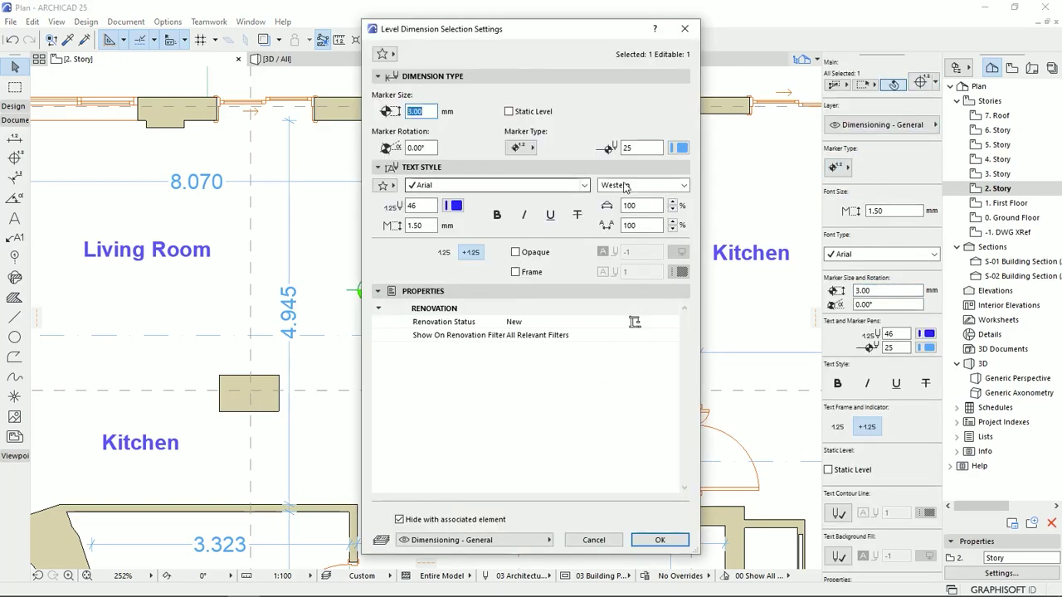
left_click_drag(498, 29, 682, 31)
left_click(841, 553)
scroll(365, 220, "down", 5)
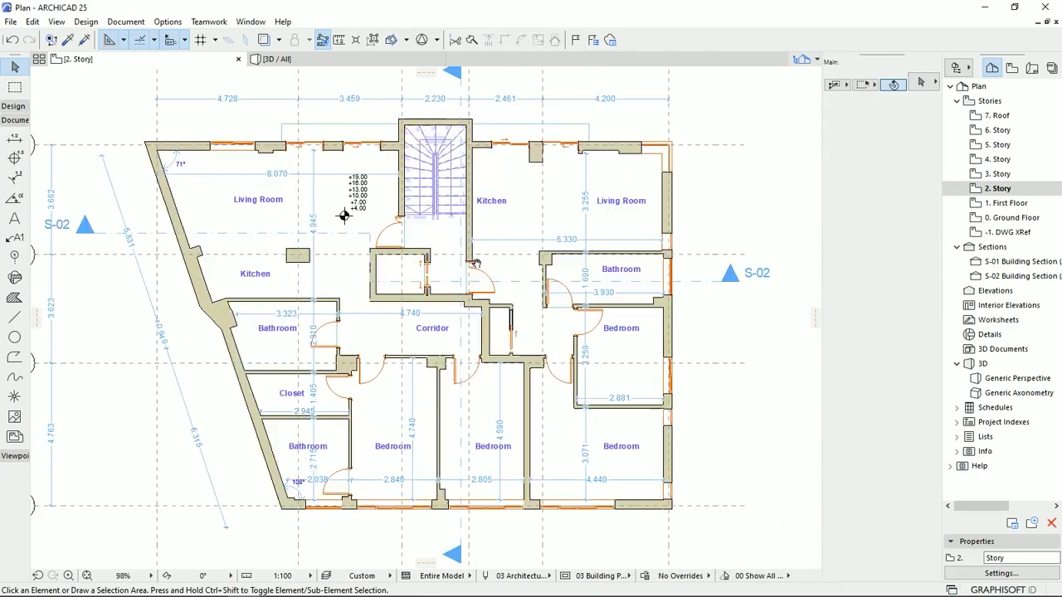
Step: Move the upper S-01 section marker down so it sits between the grid dimension chain and the staircase
scroll(345, 216, "down", 3)
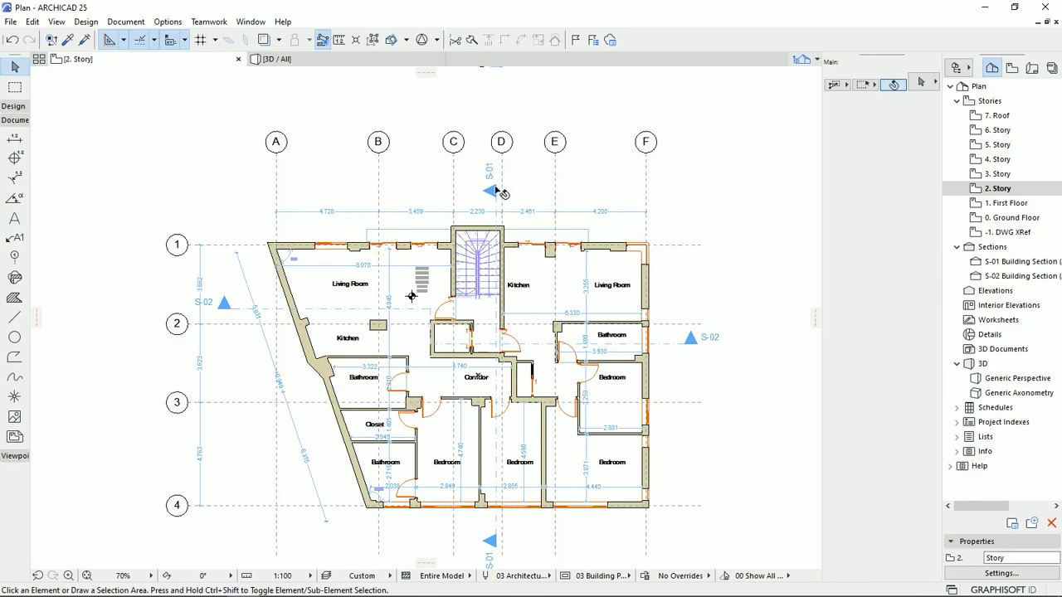
scroll(496, 184, "up", 2)
left_click(495, 181)
left_click(495, 193)
left_click(523, 264)
left_click(524, 204)
scroll(286, 298, "down", 2)
Step: Move the left S-02 section marker slightly inward, away from the vertical grid dimension chain
scroll(286, 297, "up", 3)
left_click(325, 300)
left_click(152, 105)
left_click(342, 299)
key("Escape")
scroll(357, 290, "down", 2)
middle_click_drag(788, 399, 718, 355)
scroll(691, 322, "down", 1)
scroll(500, 311, "up", 1)
middle_click_drag(501, 312, 522, 402)
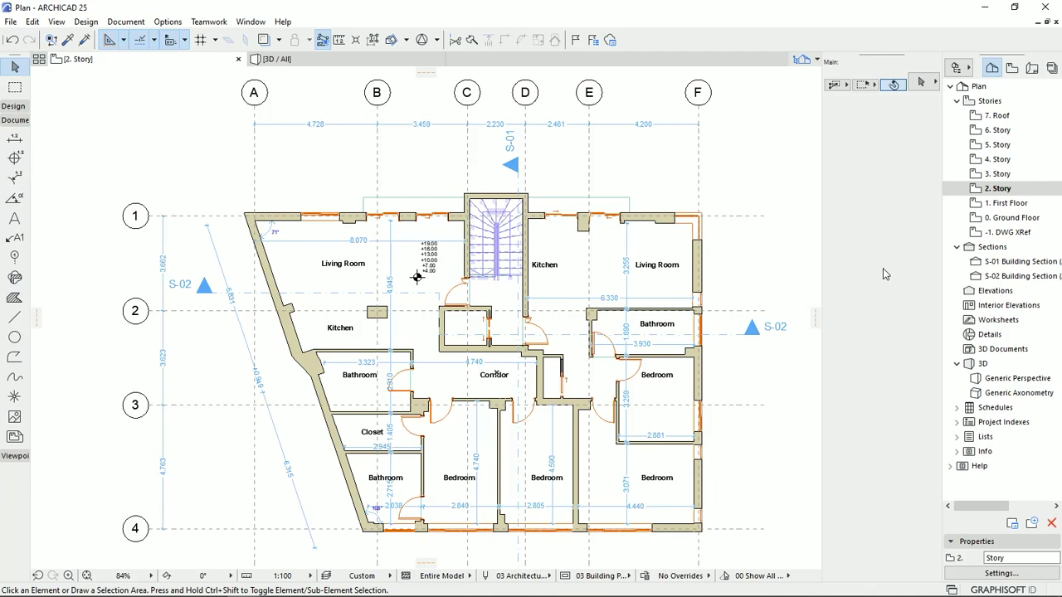